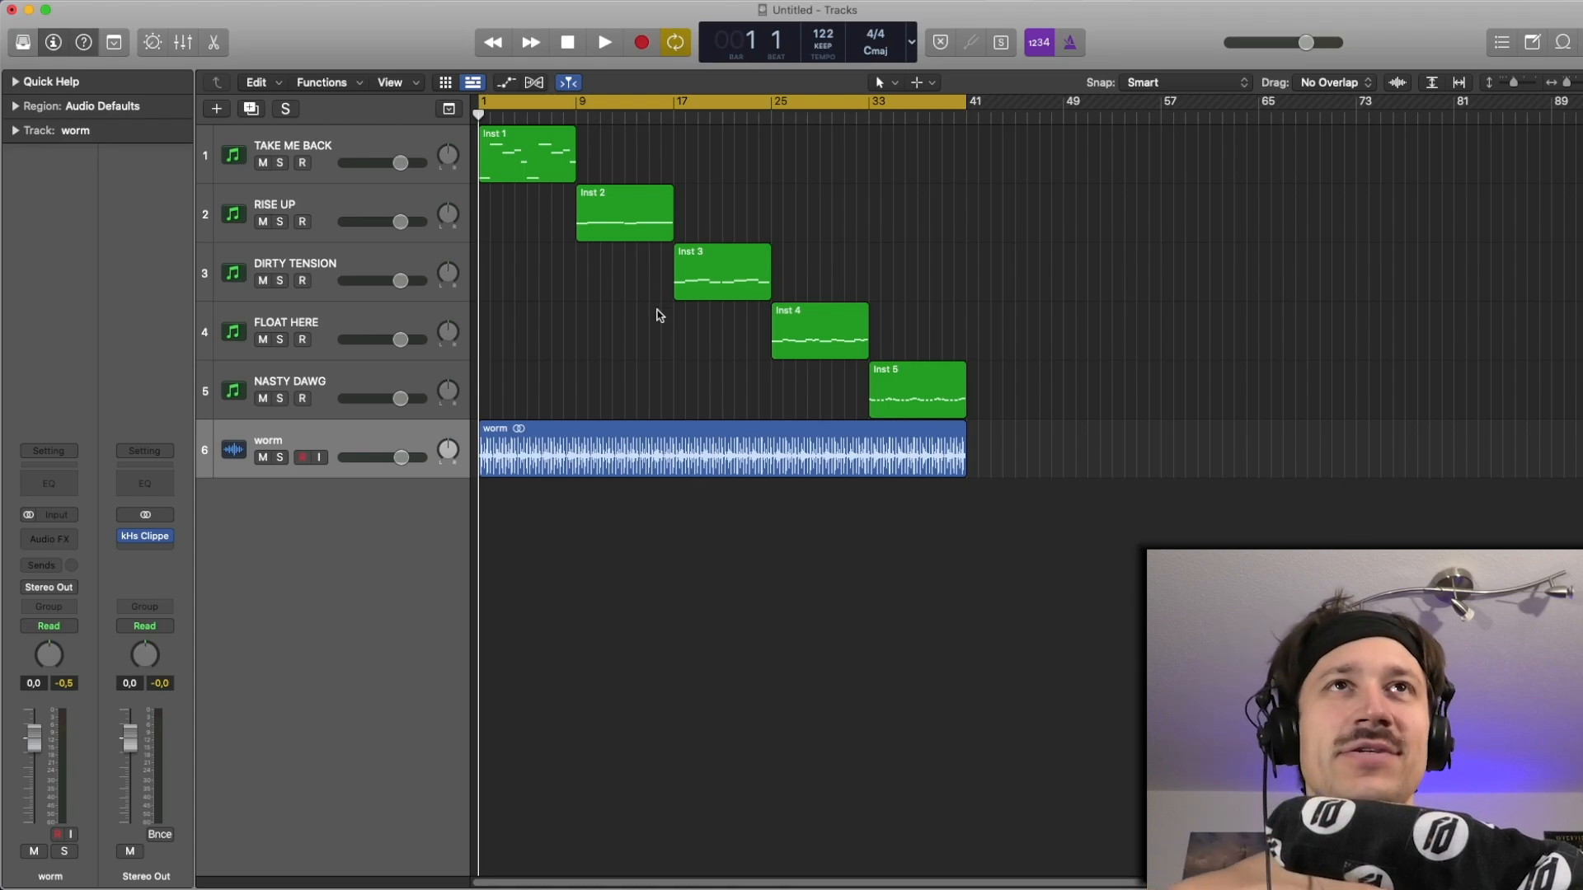
# Open the Serum 2 instrument on the TAKE ME BACK track, look over its preset, and close it.
pyautogui.moveTo(1006, 410); pyautogui.dragTo(544, 204)
pyautogui.click(520, 305)
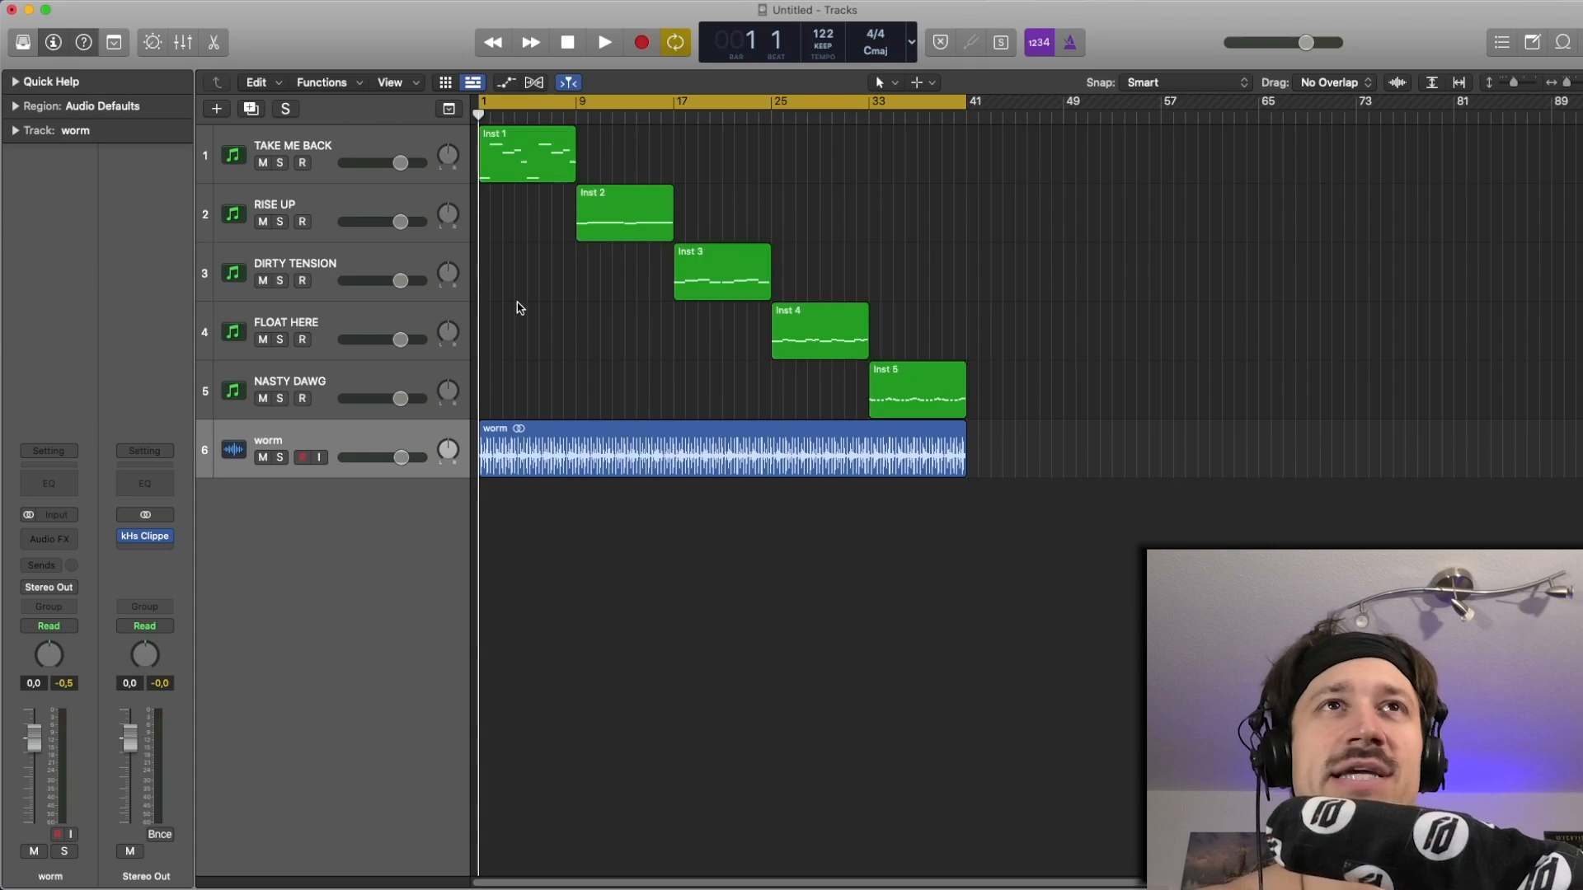
pyautogui.click(295, 152)
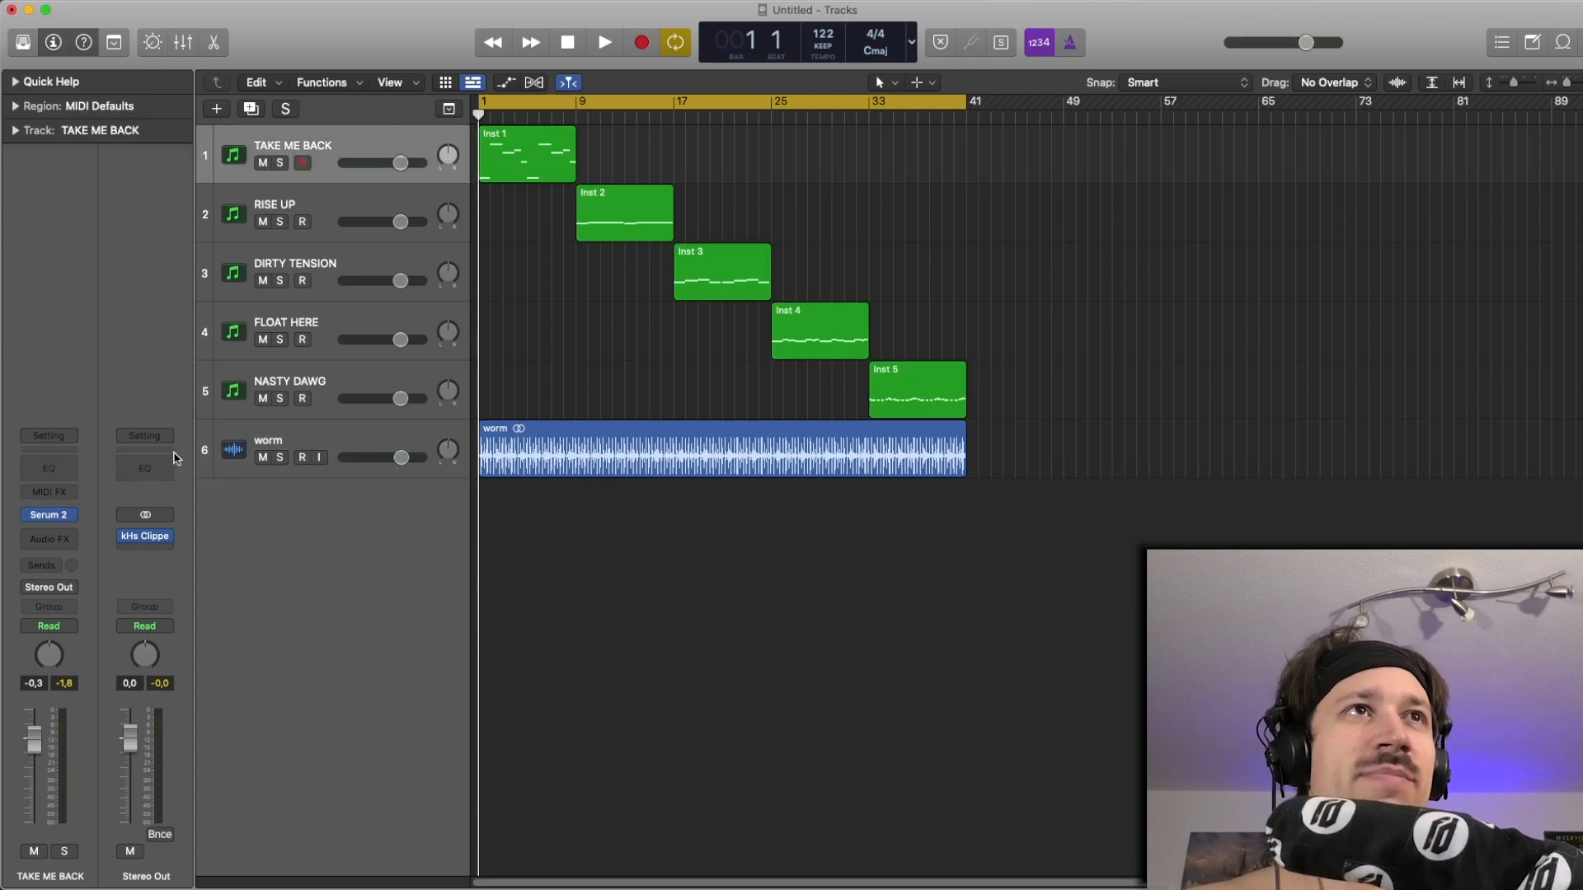
pyautogui.click(58, 515)
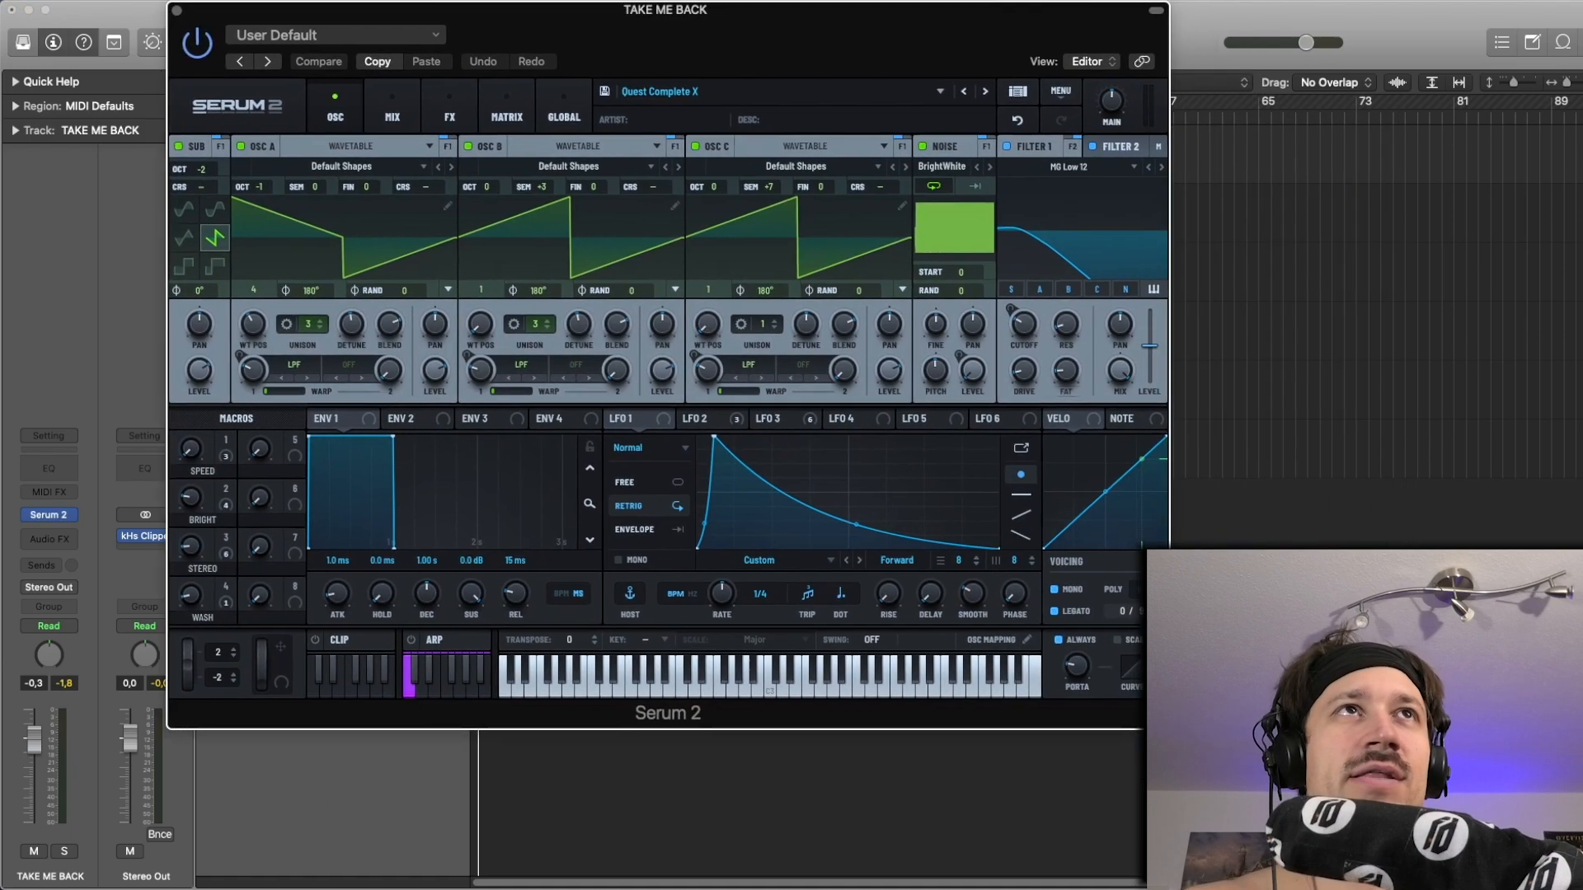
pyautogui.moveTo(304, 2); pyautogui.dragTo(242, 2)
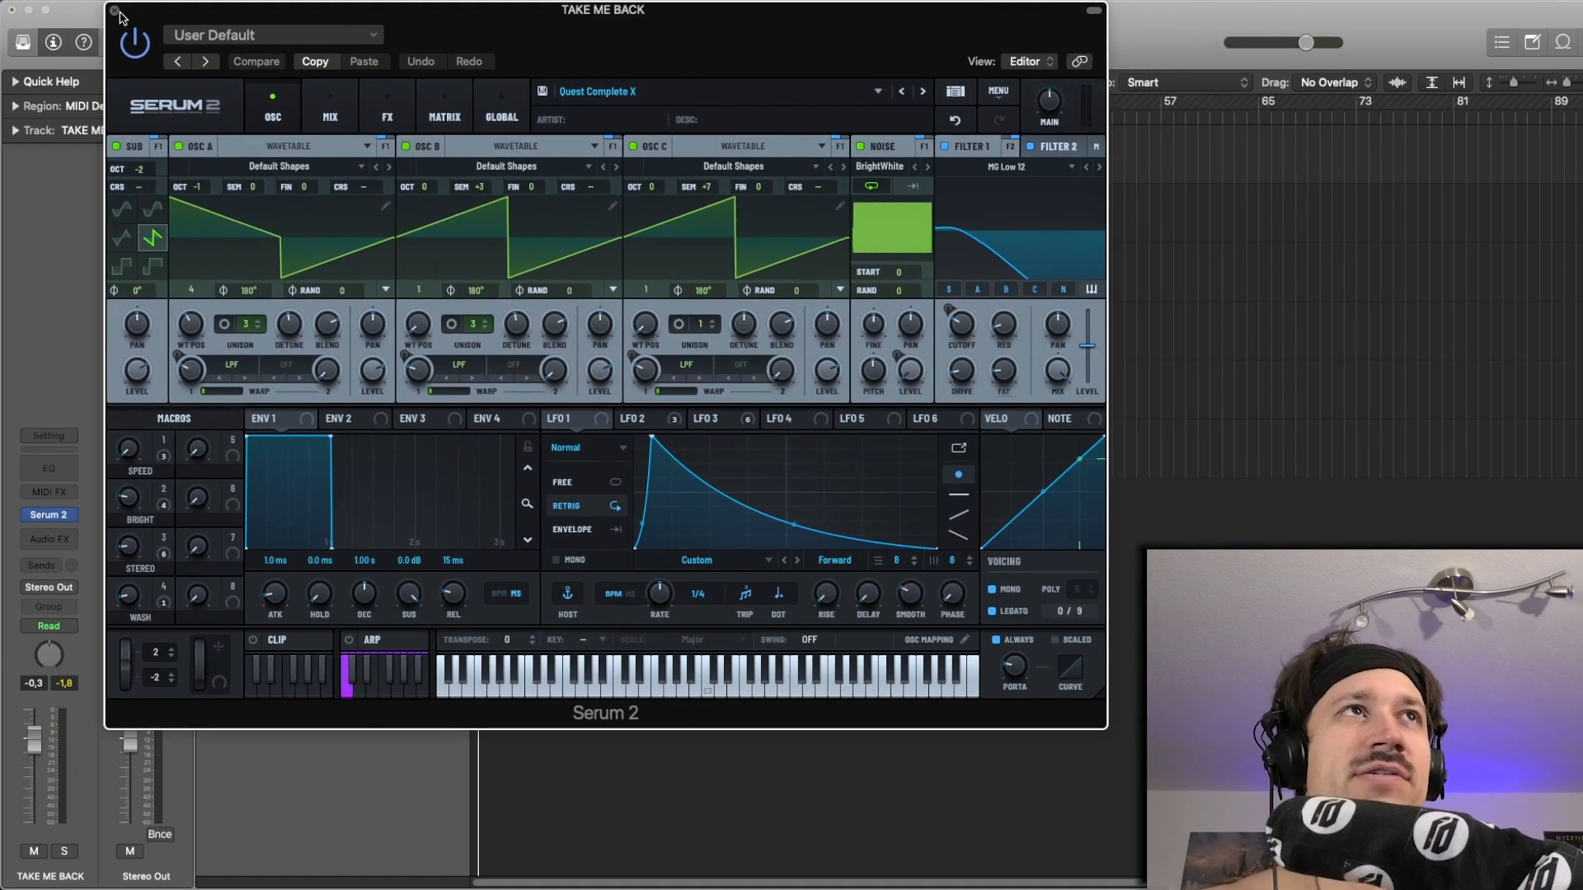
pyautogui.click(116, 11)
# Play the opening section and show the Inst 1 region's notes in an enlarged Piano Roll, then stop playback.
pyautogui.press('space')
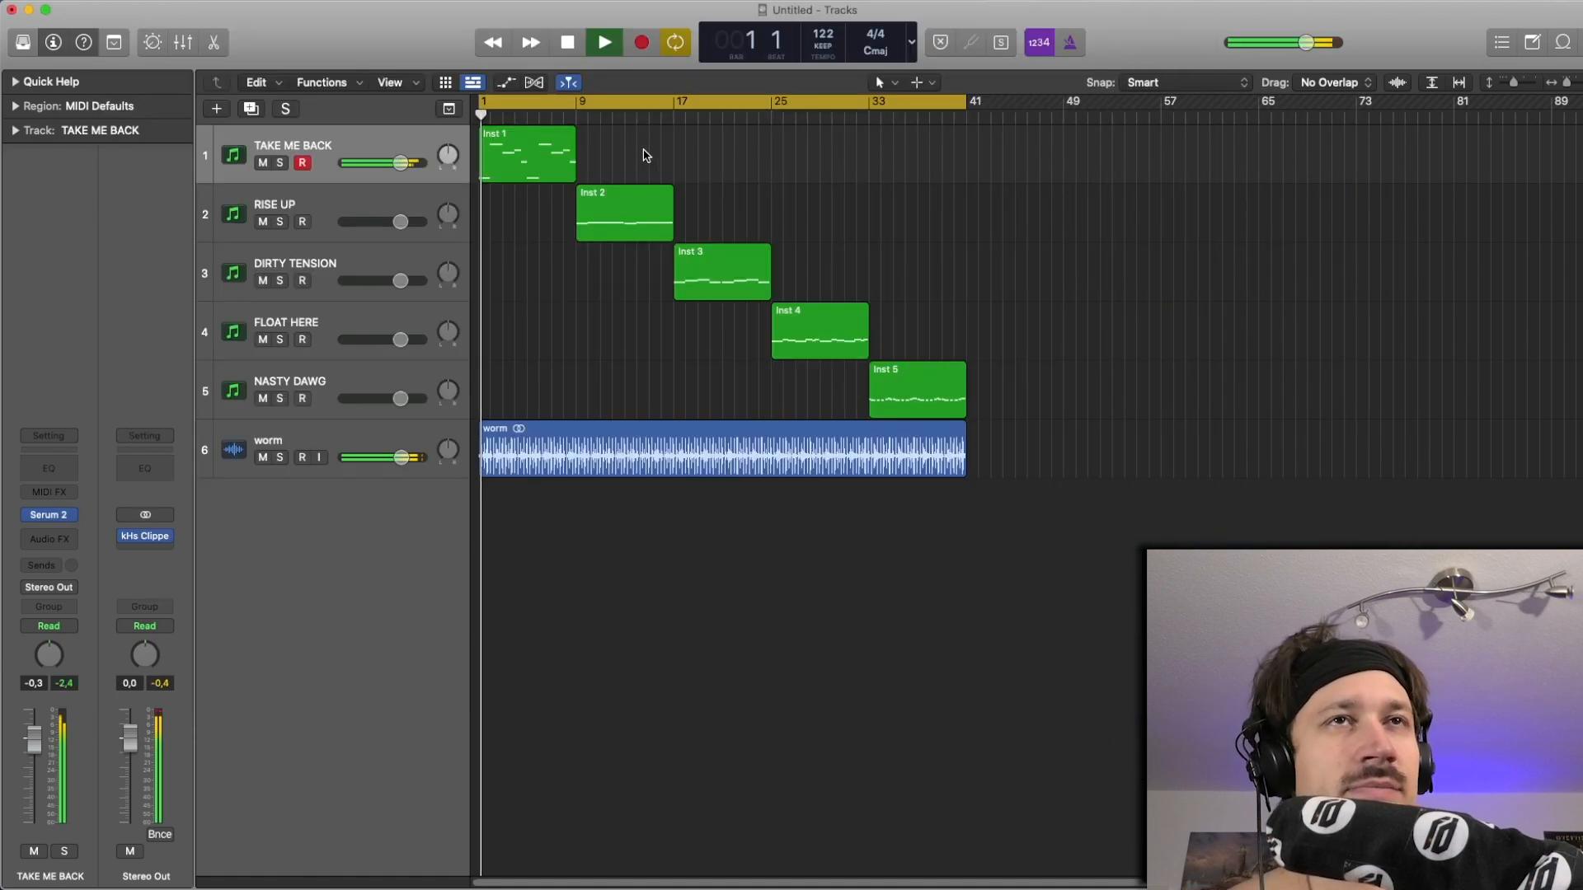
pyautogui.doubleClick(567, 158)
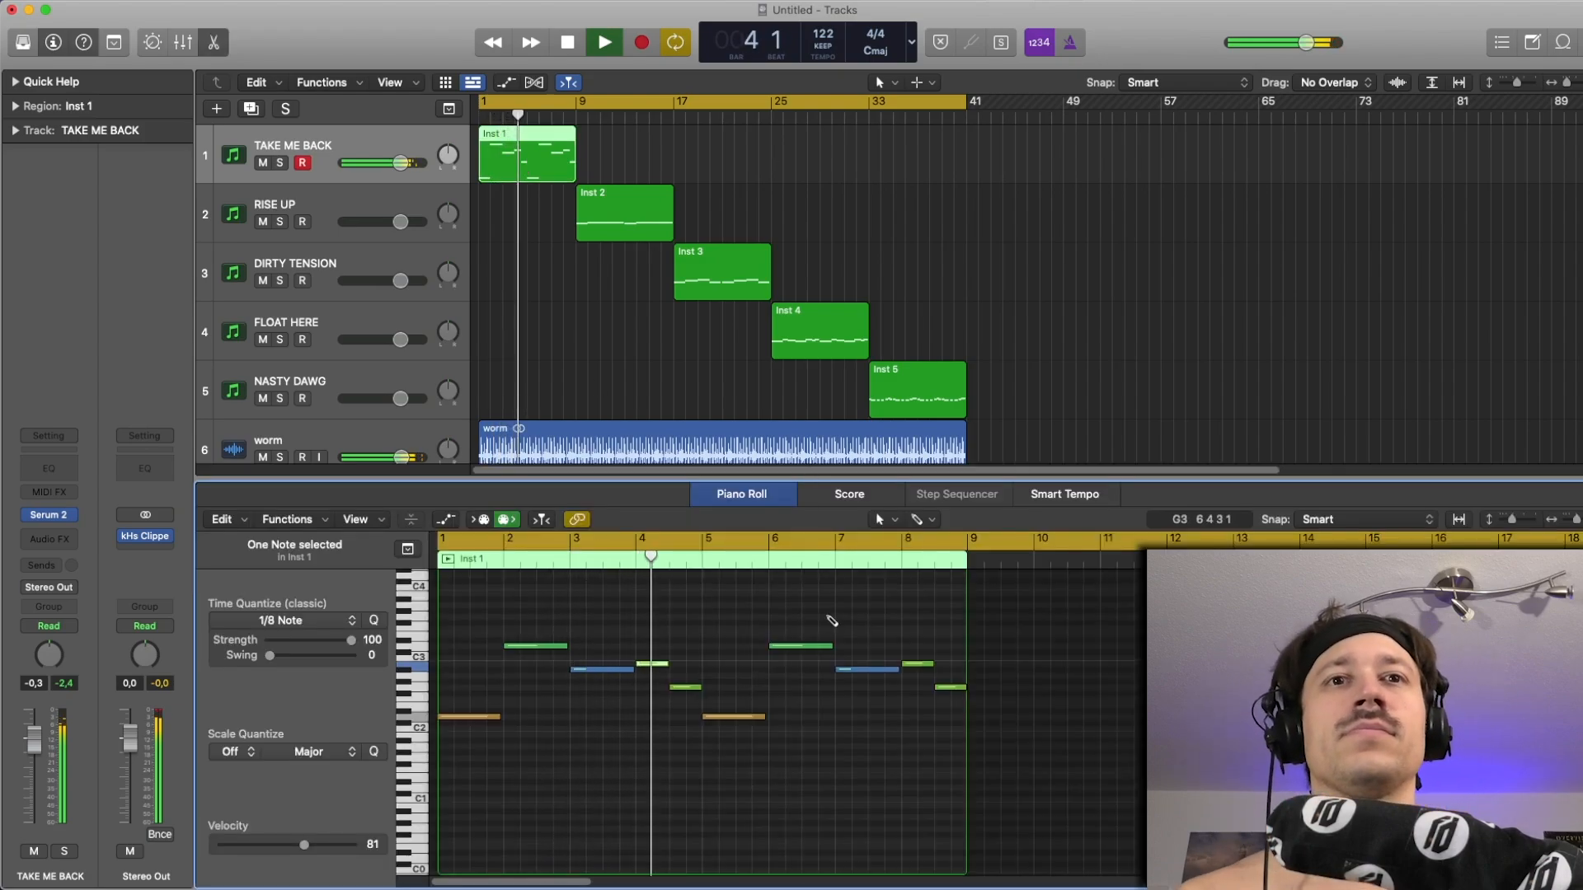
pyautogui.press('super+Left')
pyautogui.press('super+Down')
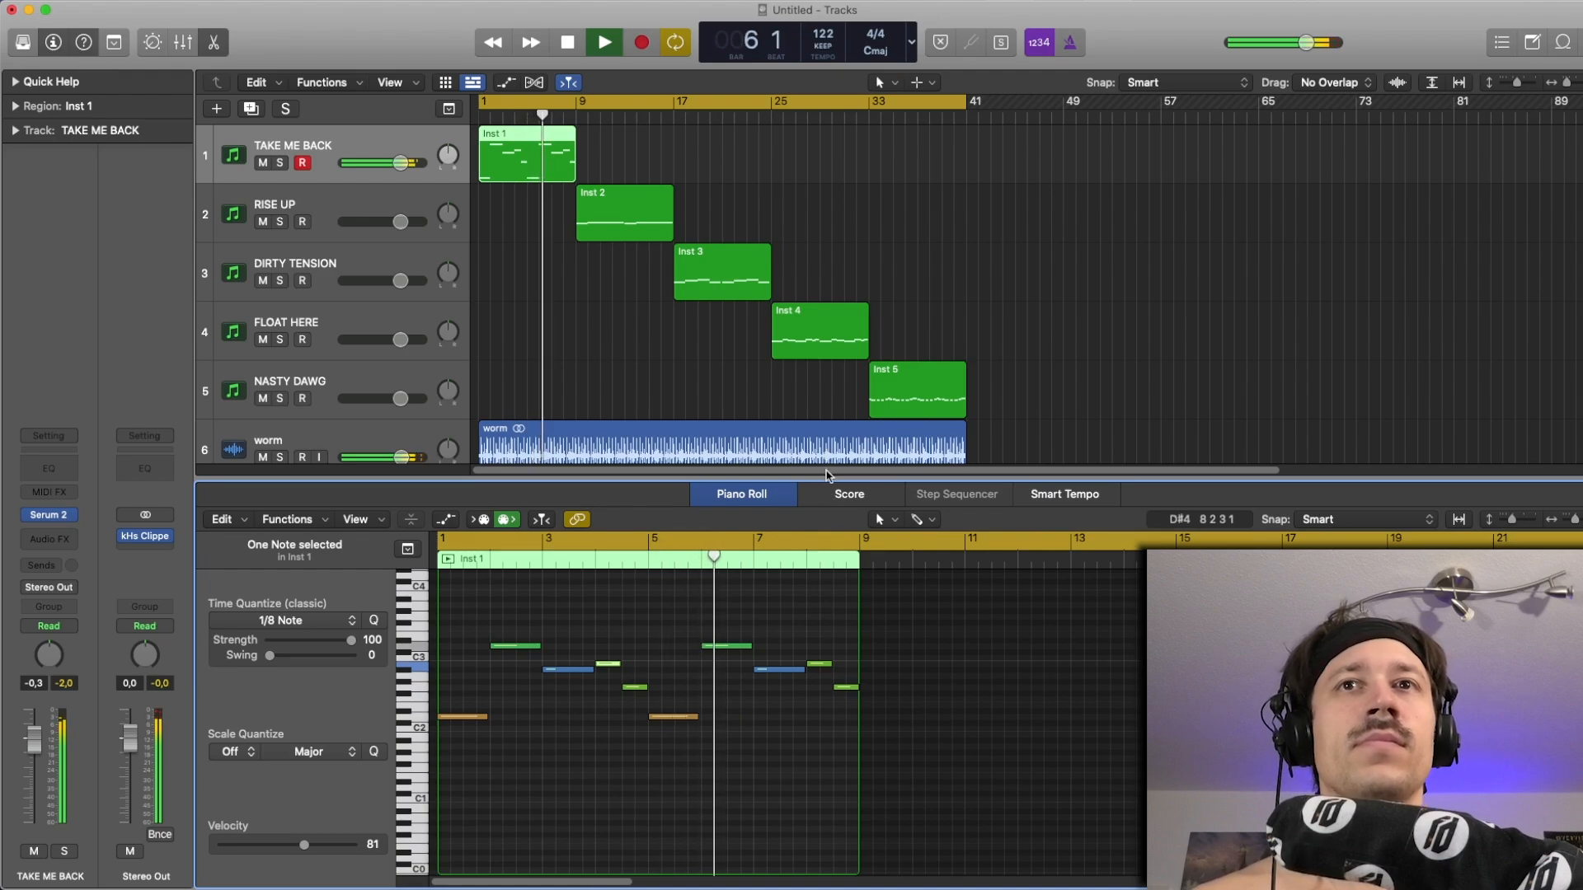
pyautogui.moveTo(825, 481); pyautogui.dragTo(826, 342)
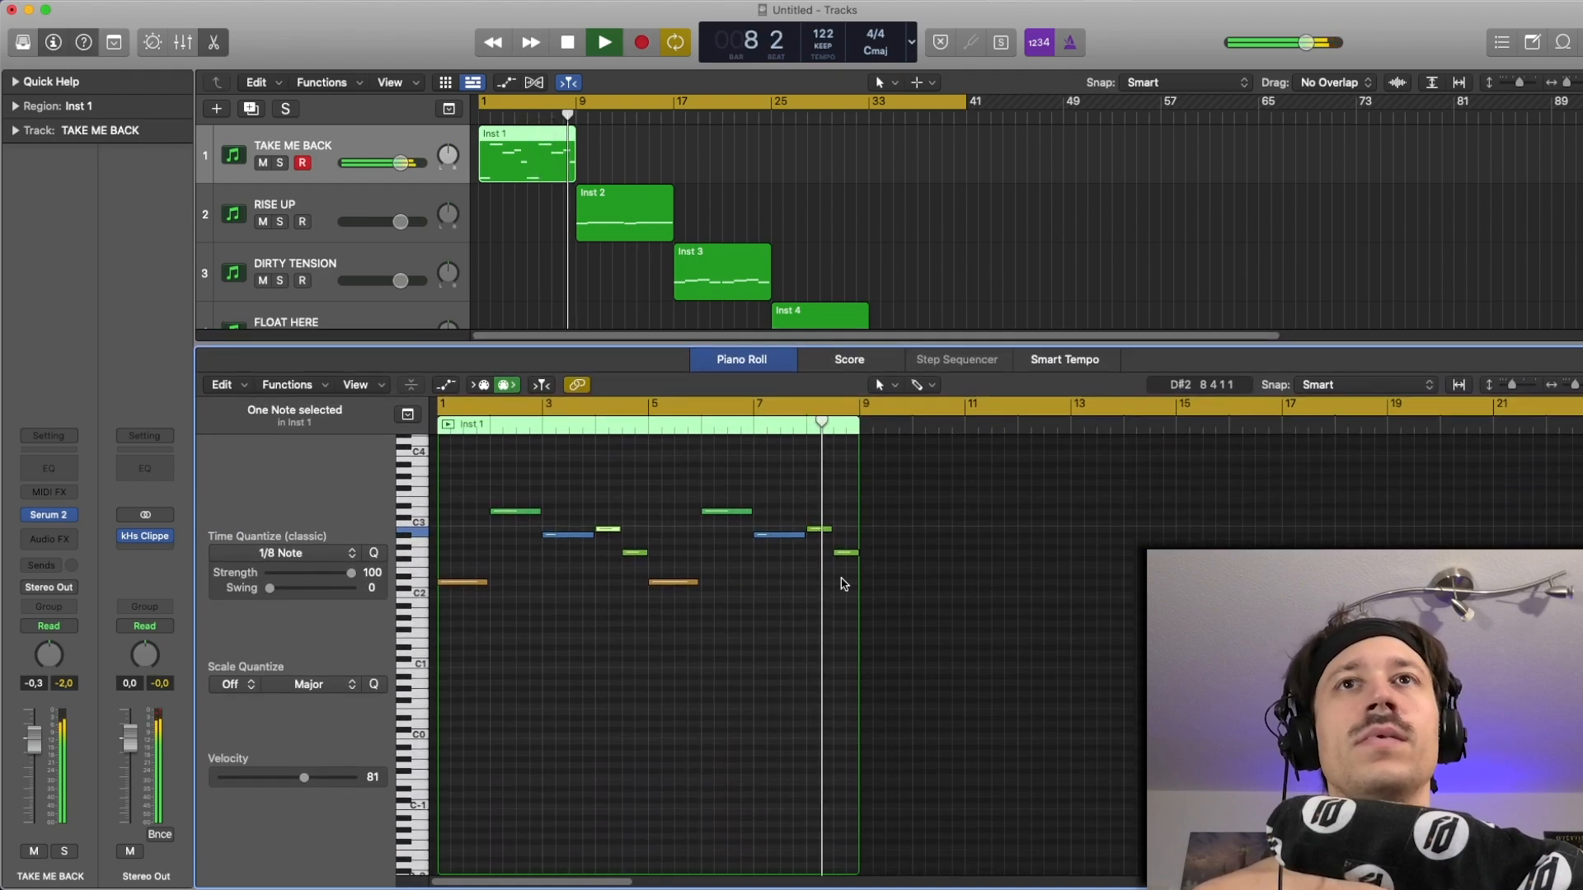
pyautogui.press('space')
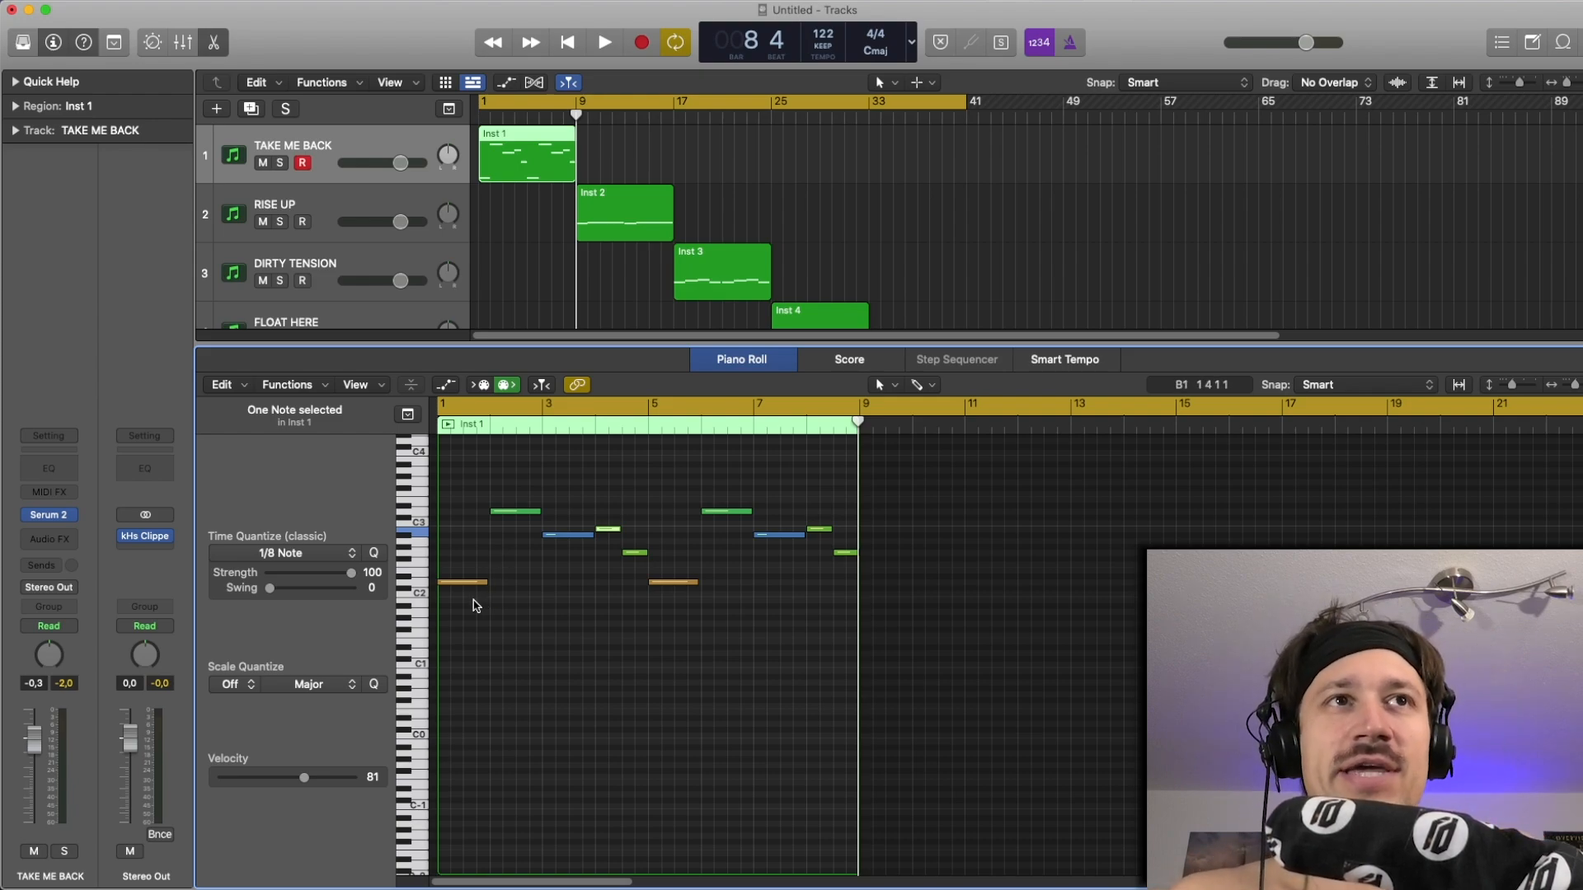
# Return to the song start and transpose all notes of the Inst 1 region up three semitones.
pyautogui.press('Return')
pyautogui.press('space')
pyautogui.press('space')
pyautogui.moveTo(469, 606); pyautogui.dragTo(830, 540)
pyautogui.scroll(-8, 816, 544)
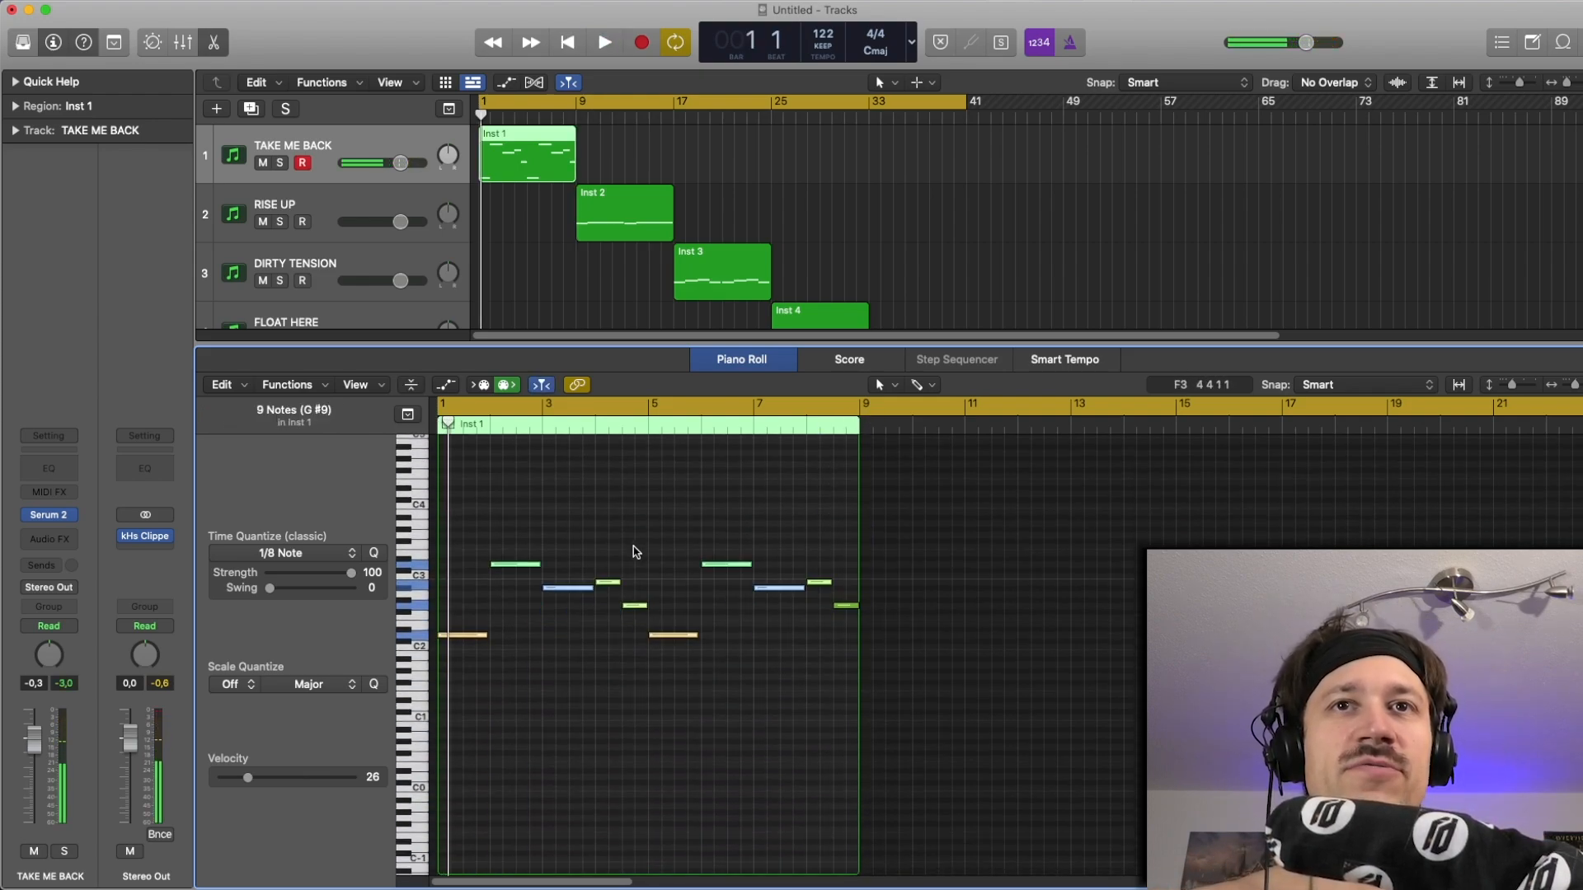
pyautogui.moveTo(886, 690); pyautogui.dragTo(475, 536)
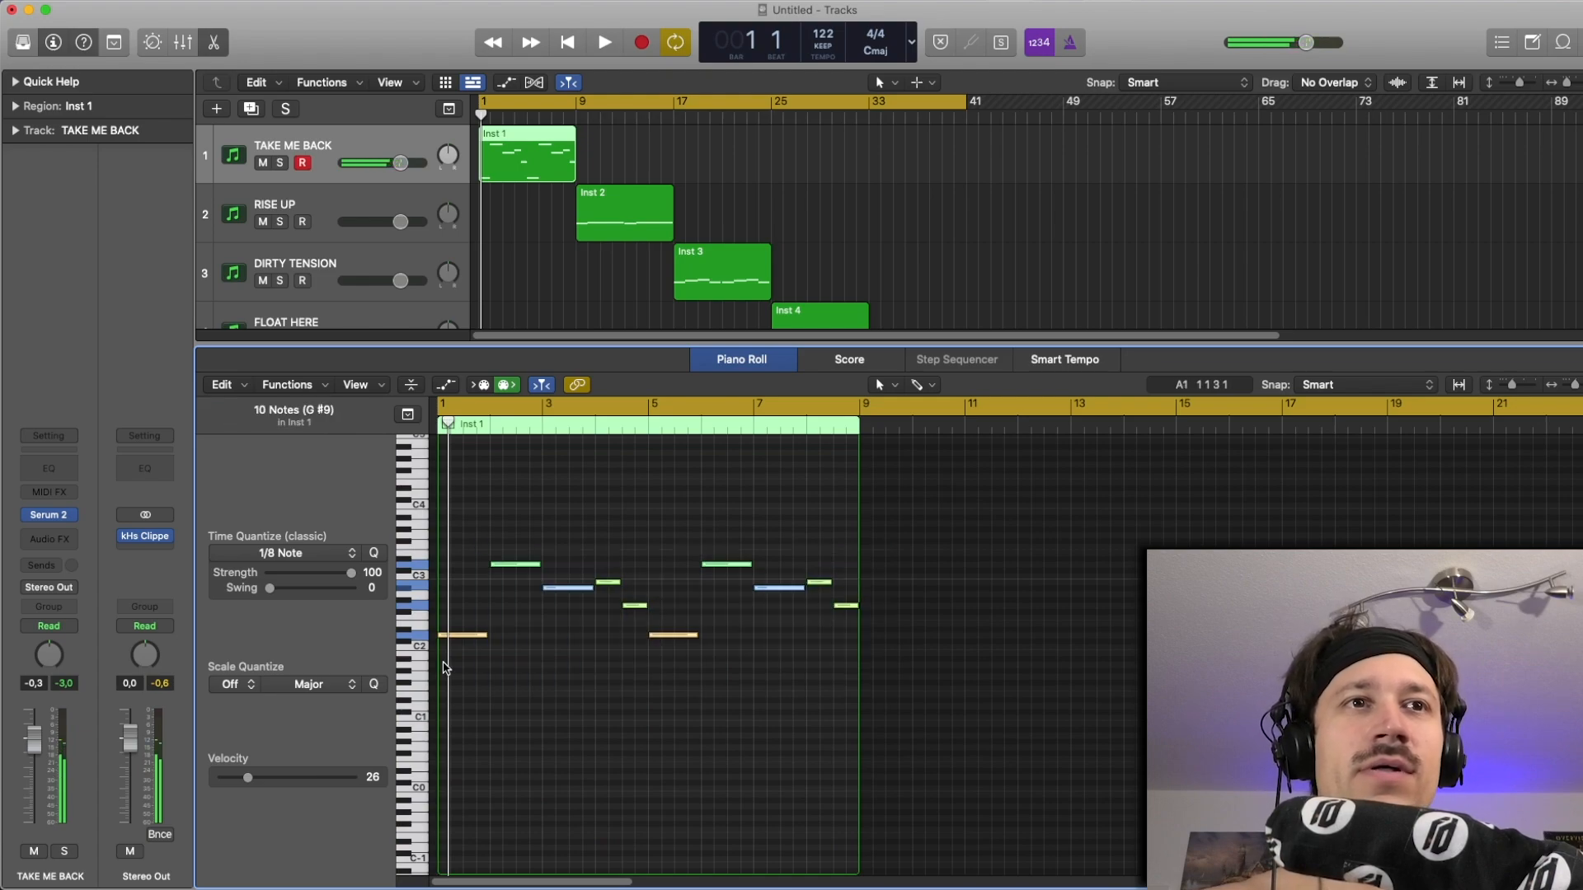
pyautogui.moveTo(453, 644); pyautogui.dragTo(453, 624)
pyautogui.click(453, 608)
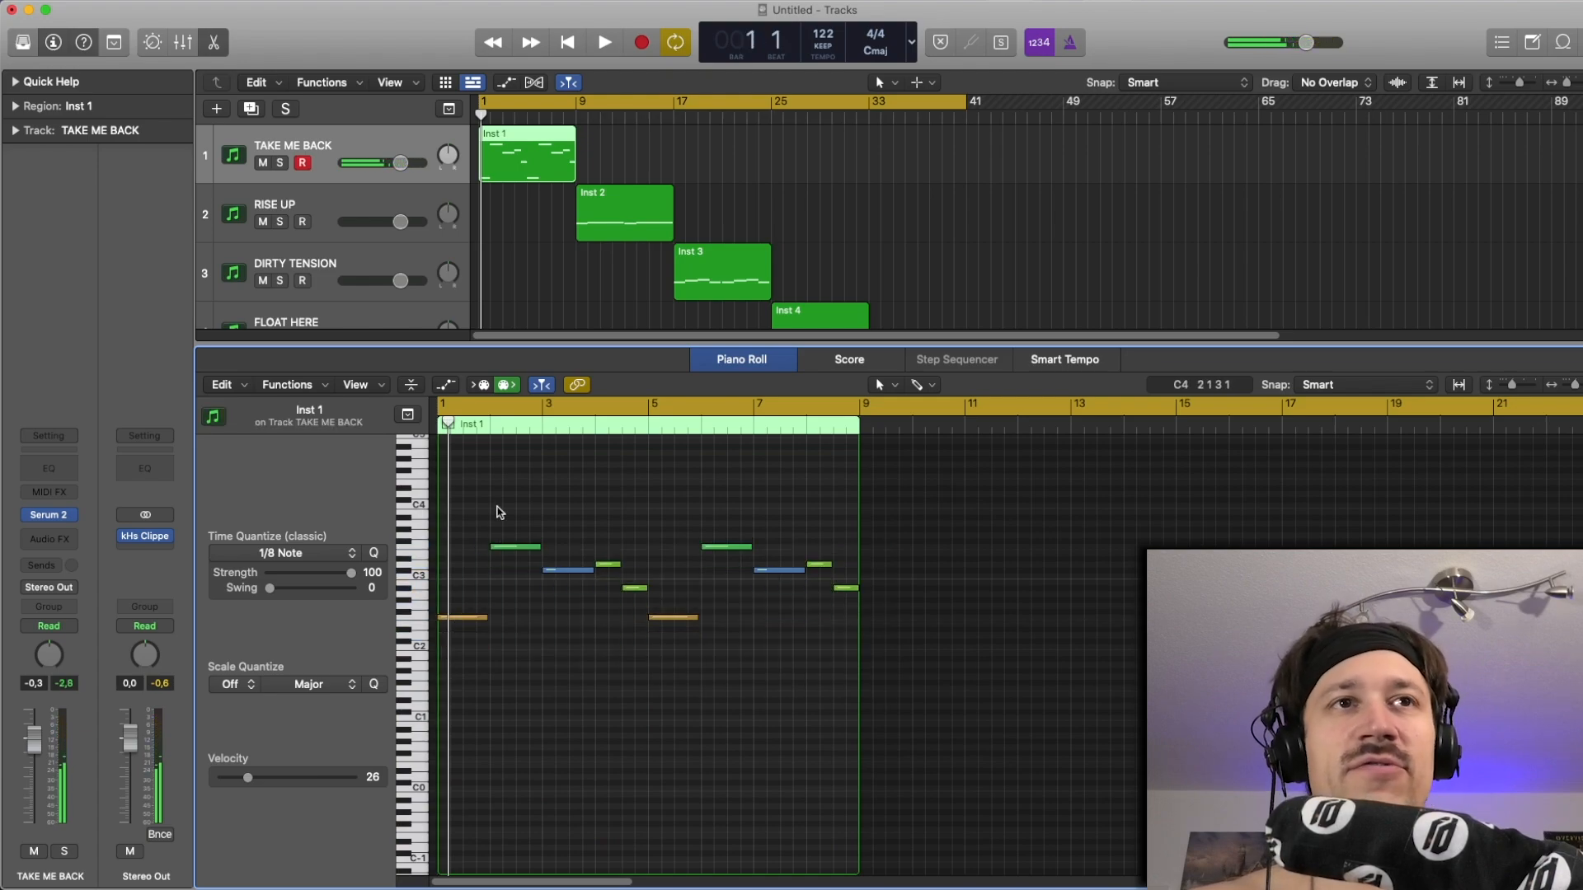
# Listen to the transposed notes, undo the transposition, and close the Piano Roll.
pyautogui.press('space')
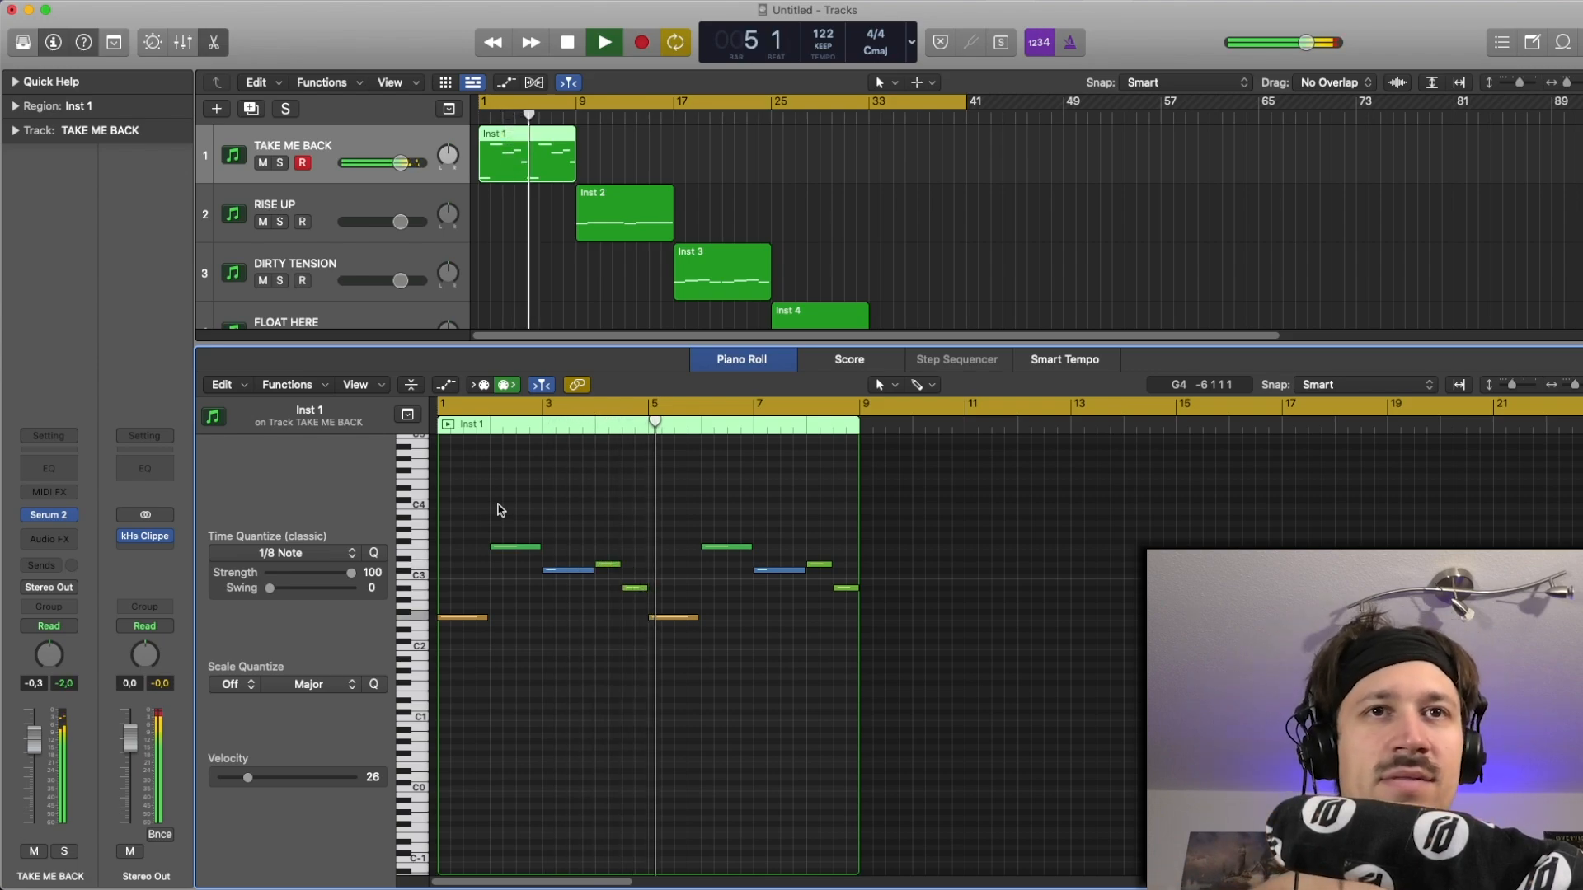
pyautogui.press('space')
pyautogui.press('super+z')
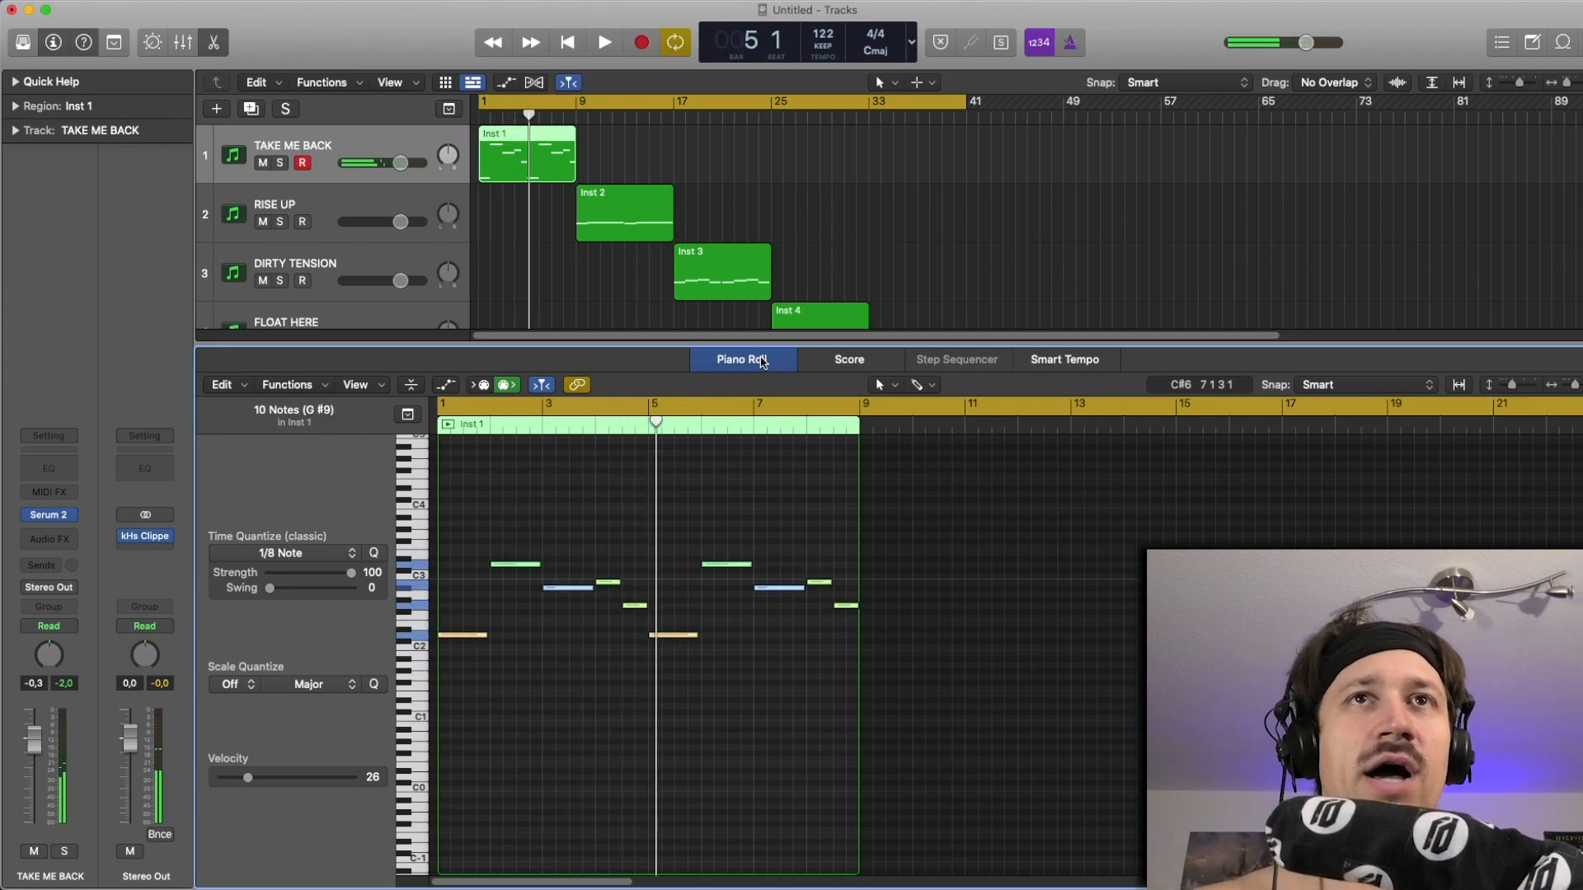
pyautogui.click(754, 363)
pyautogui.click(664, 399)
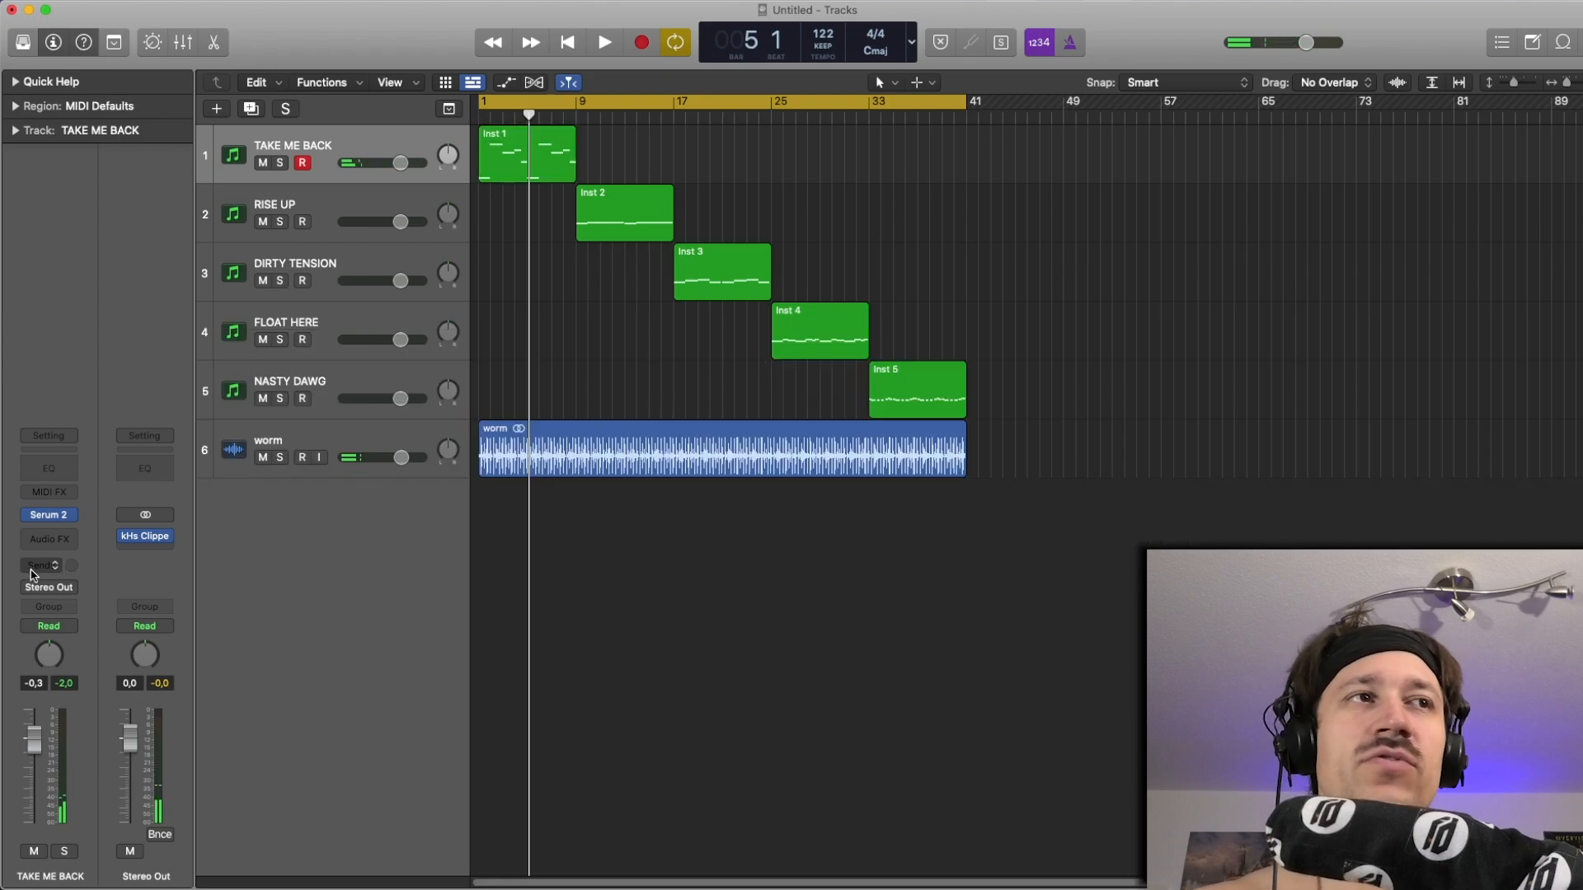
# Check the Serum 2 settings on the TAKE ME BACK track again and close the plug-in window.
pyautogui.click(52, 518)
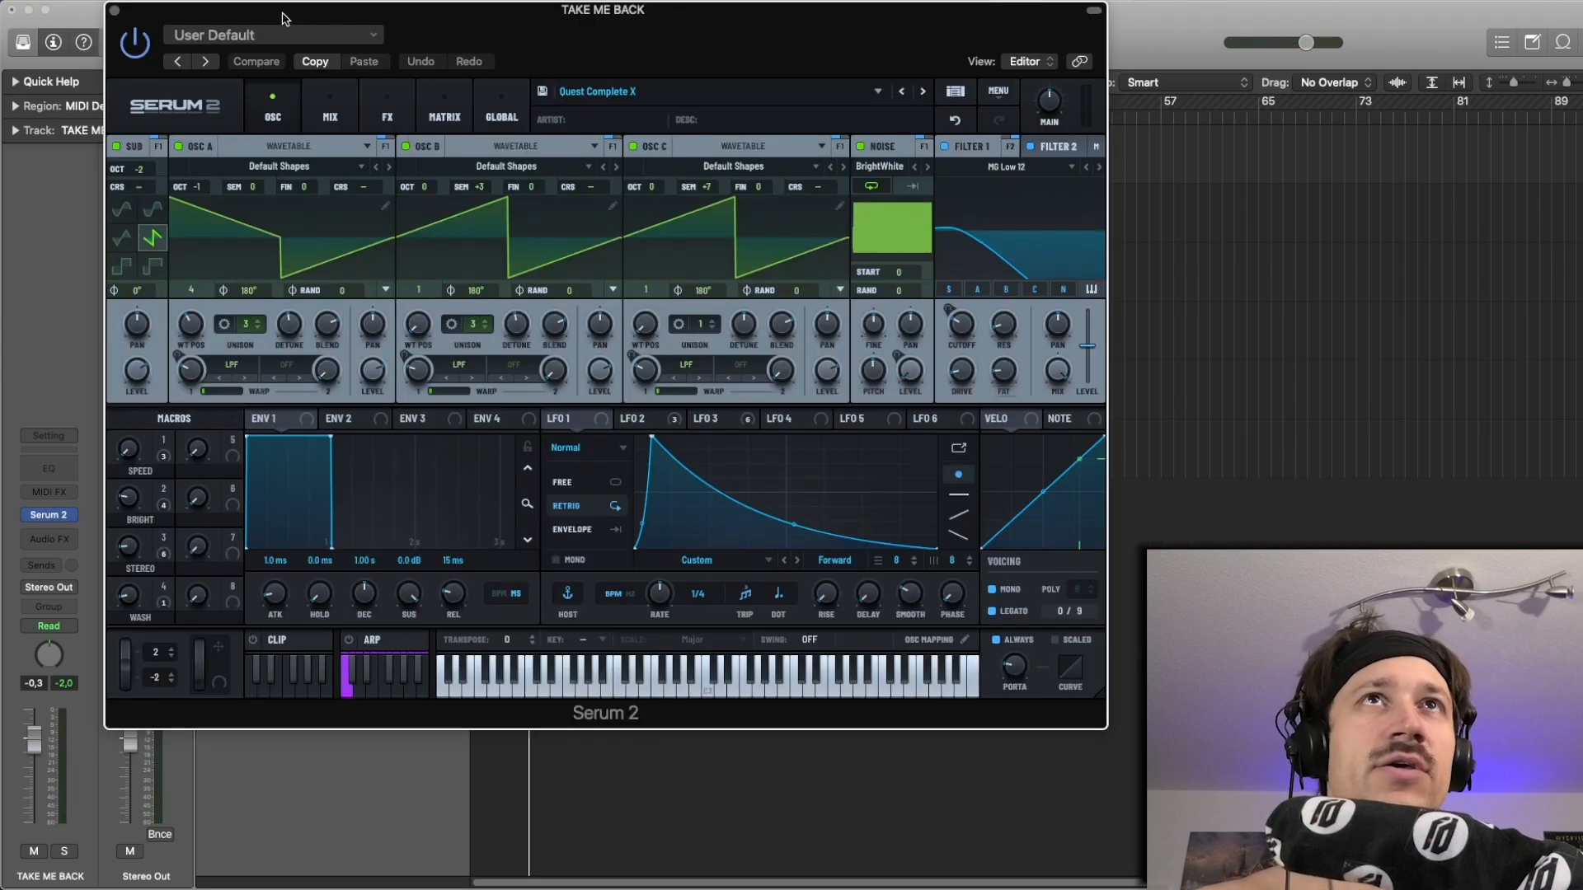
pyautogui.moveTo(186, 4); pyautogui.dragTo(171, 4)
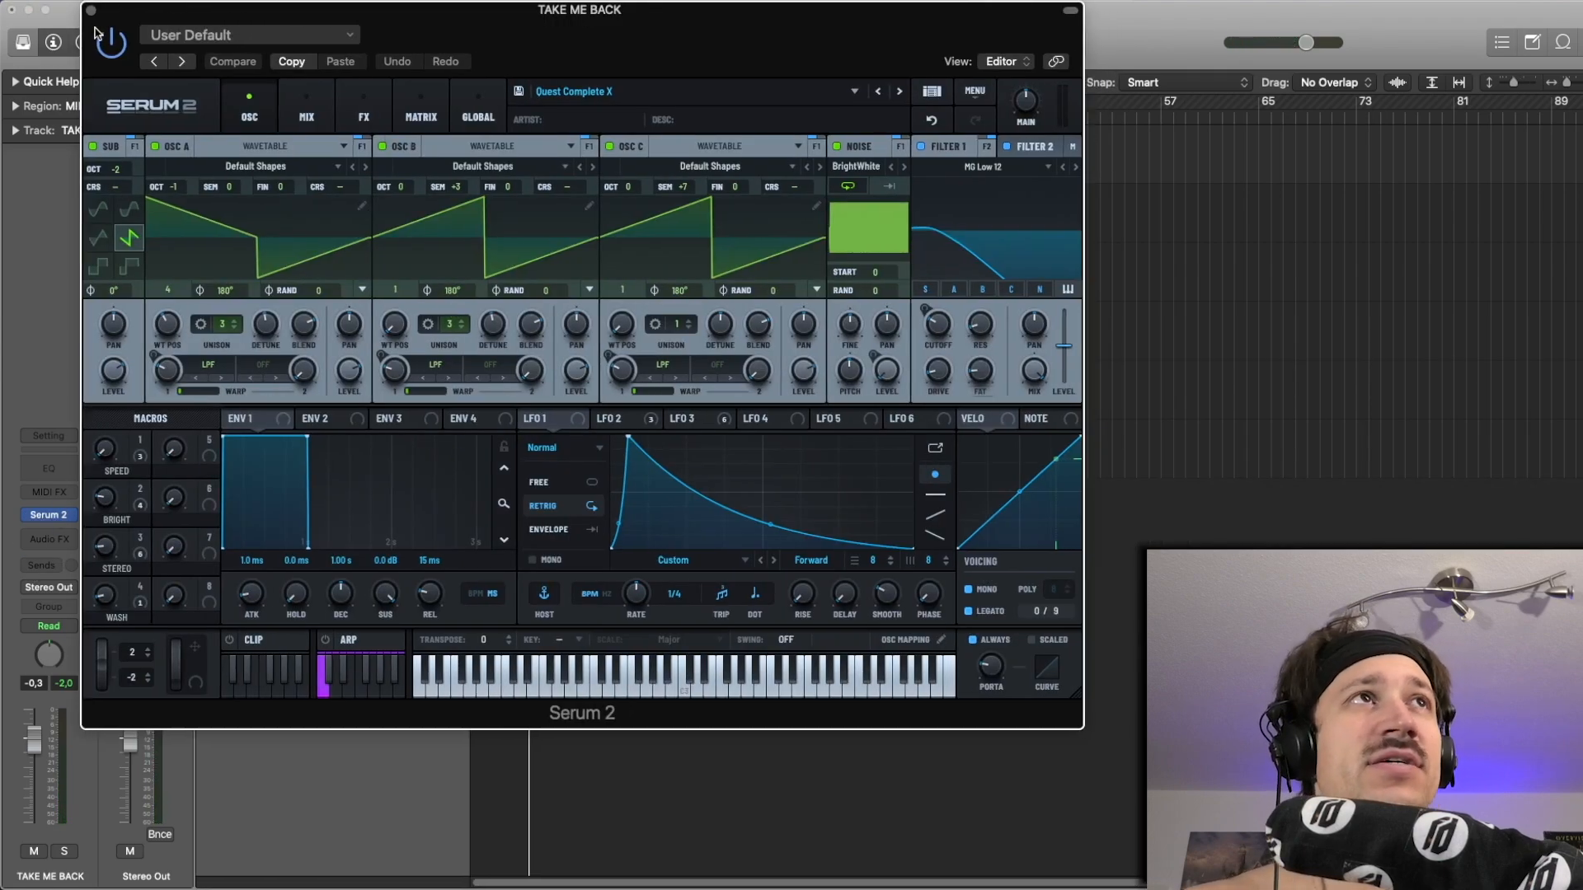
pyautogui.click(91, 12)
# Open the Inst 1 region in the Piano Roll and deselect its notes.
pyautogui.click(530, 168)
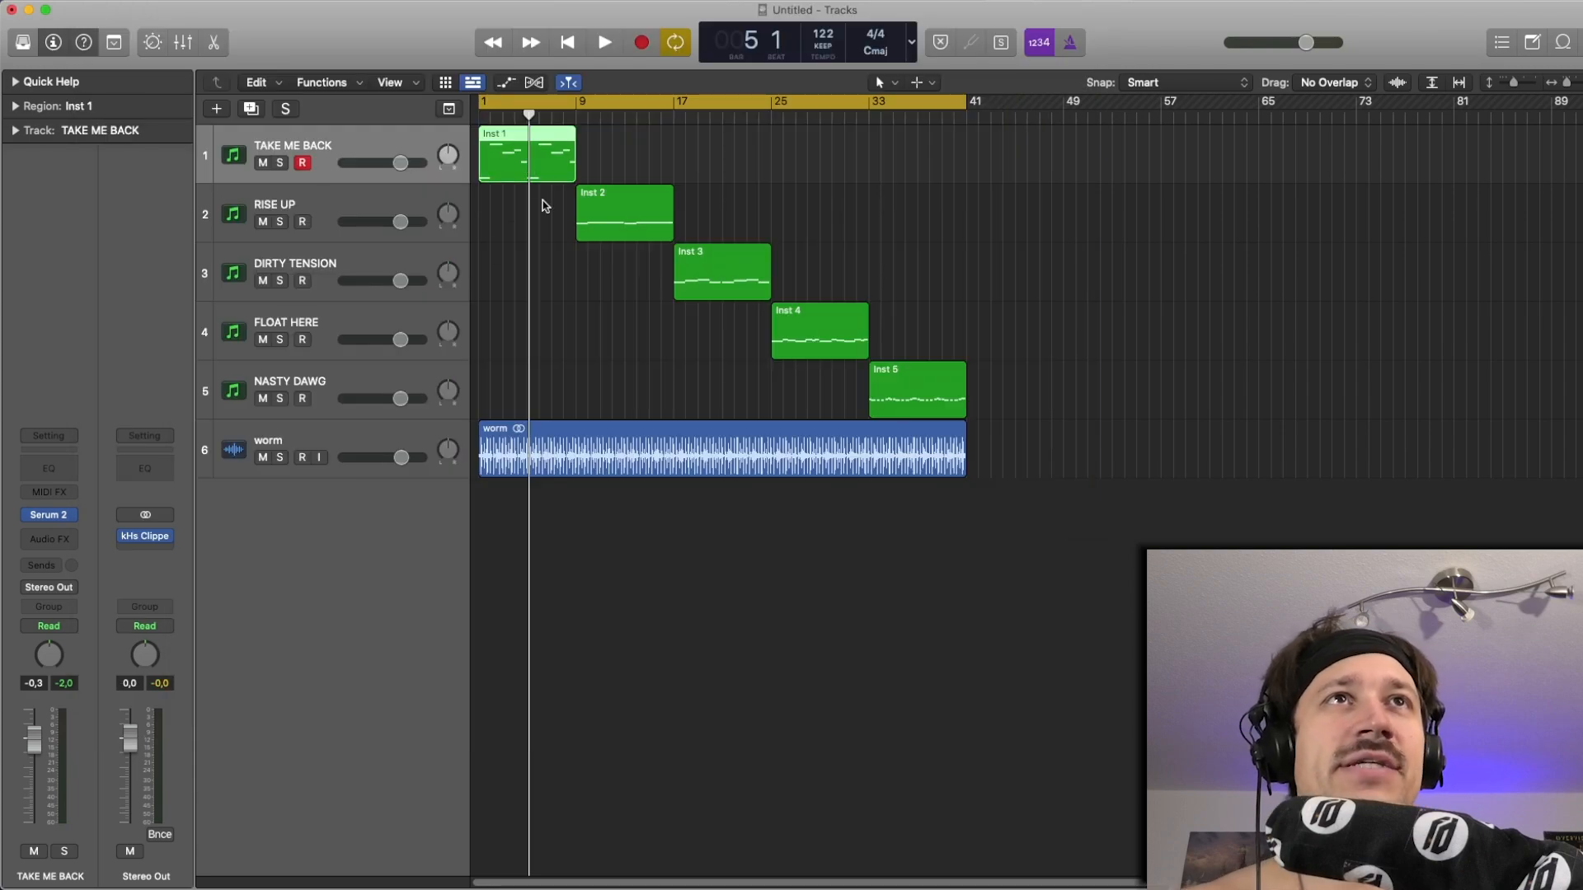
pyautogui.doubleClick(551, 164)
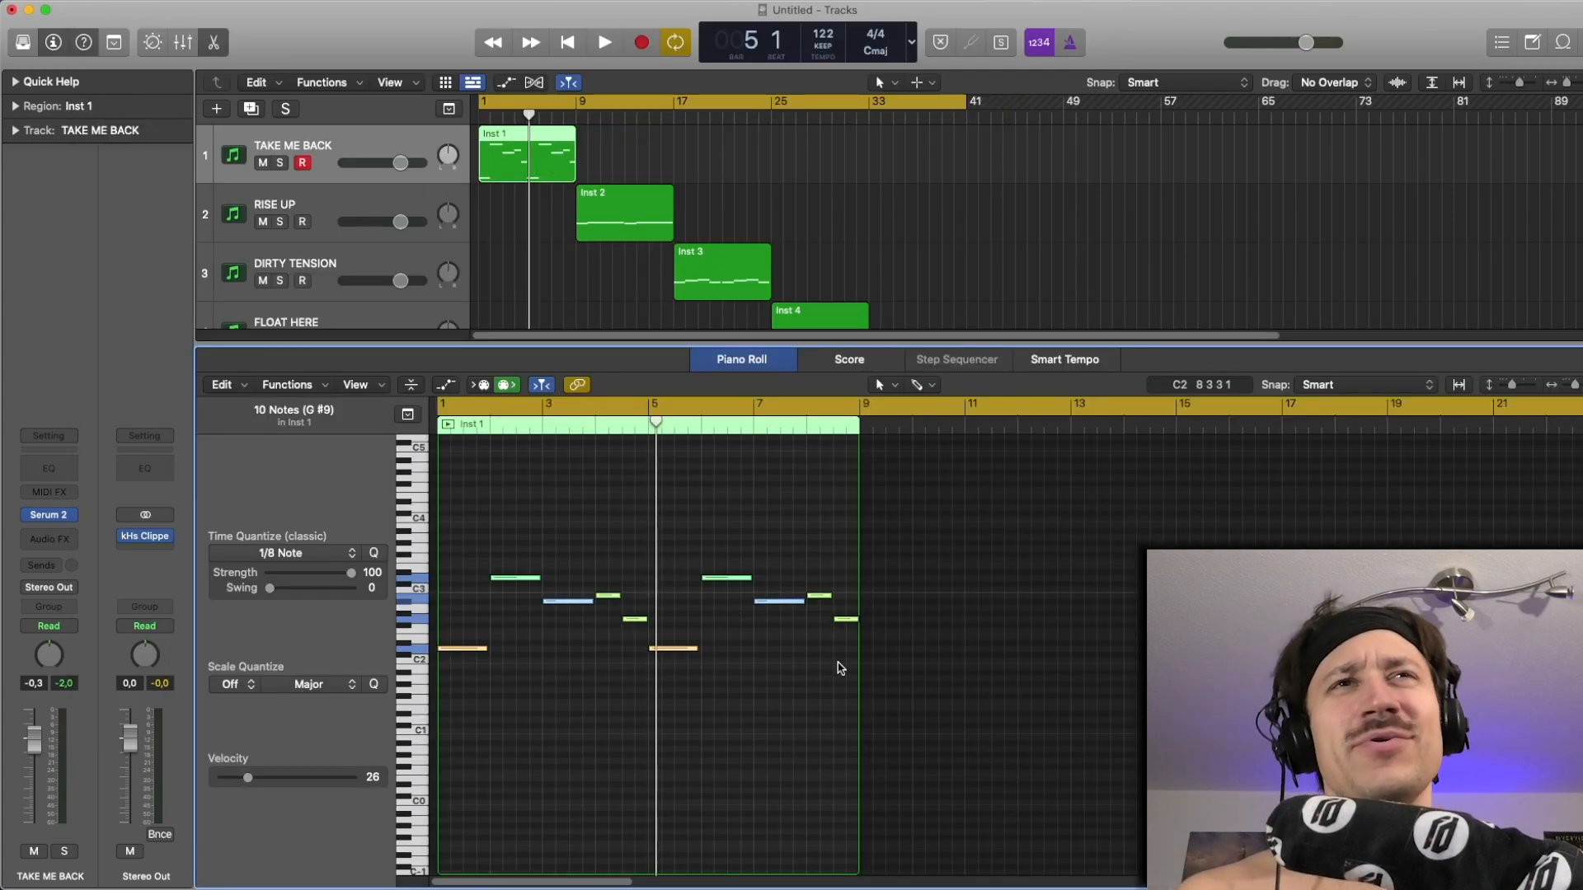
pyautogui.click(930, 685)
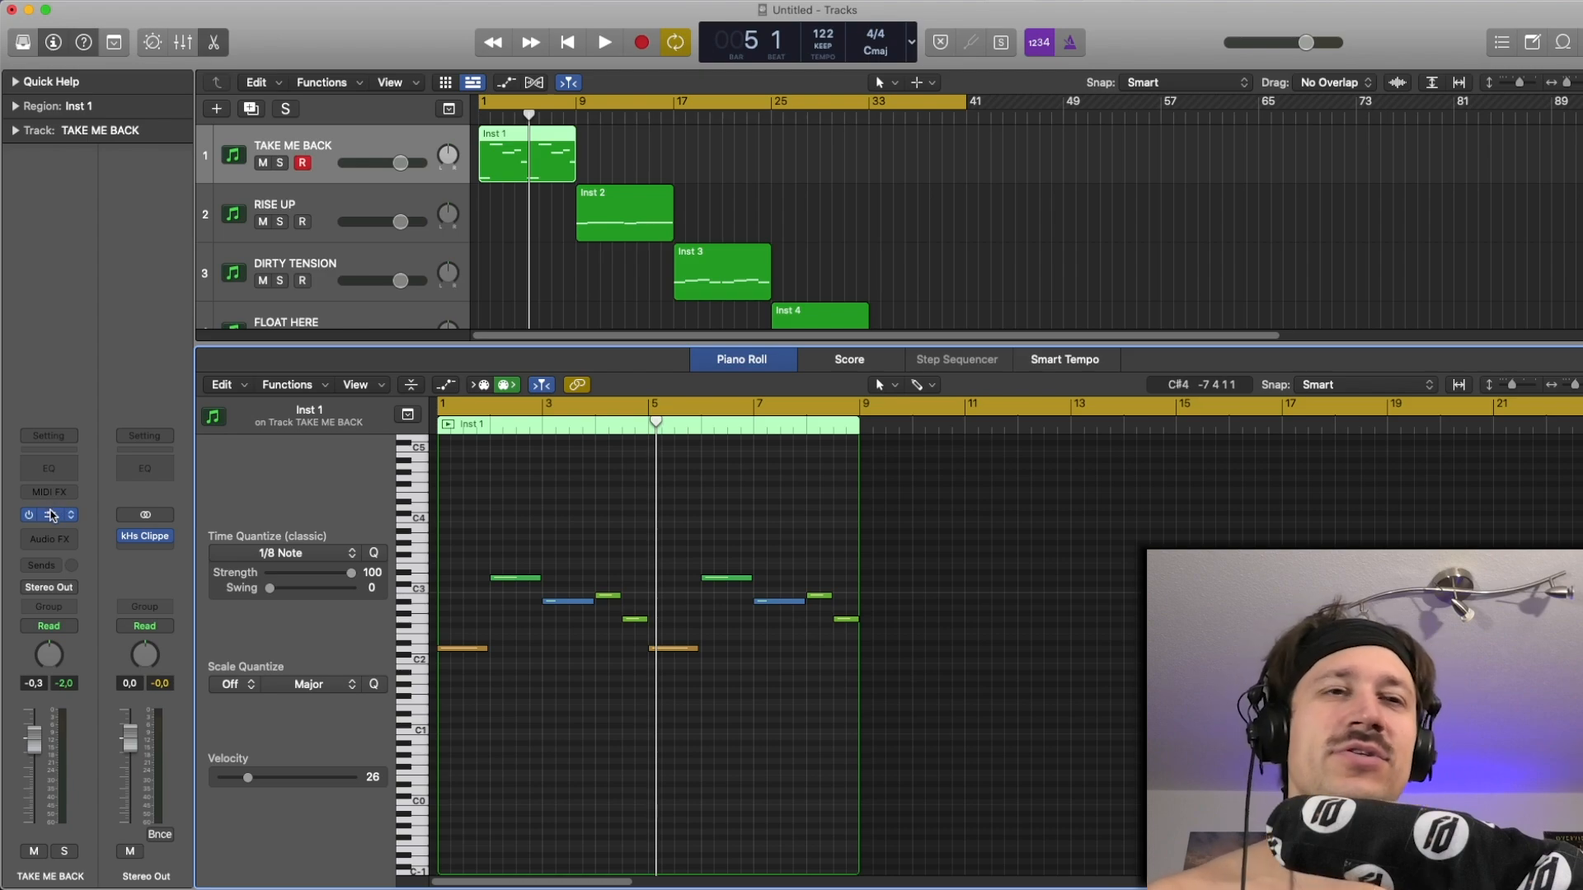
# Load the Prison Break X preset in Serum 2 on the TAKE ME BACK track.
pyautogui.click(51, 515)
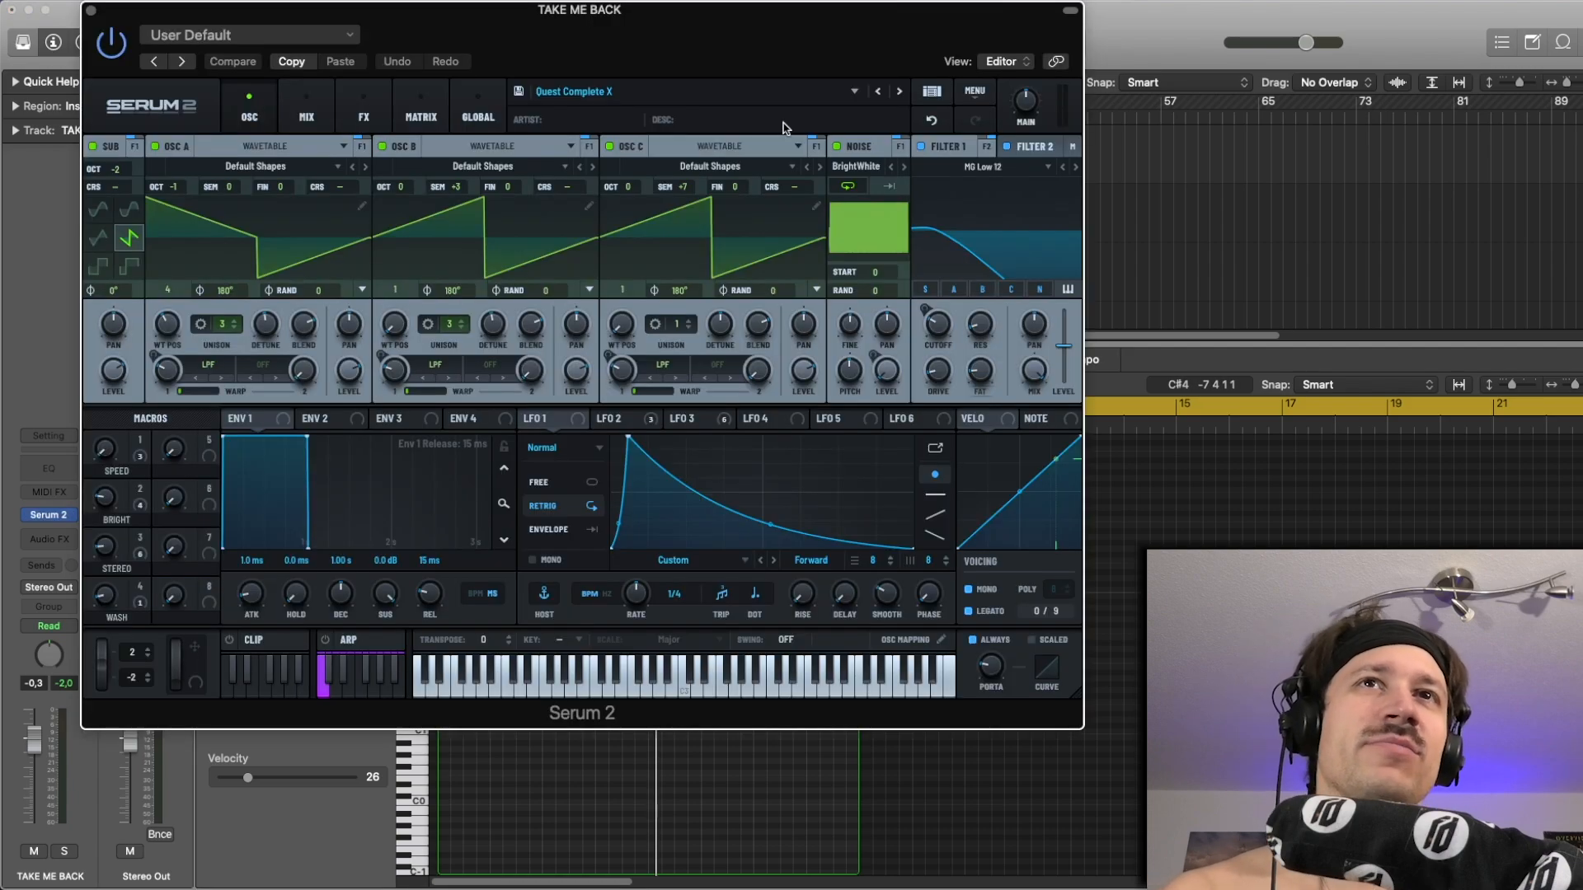
pyautogui.click(878, 86)
pyautogui.click(878, 85)
pyautogui.click(878, 86)
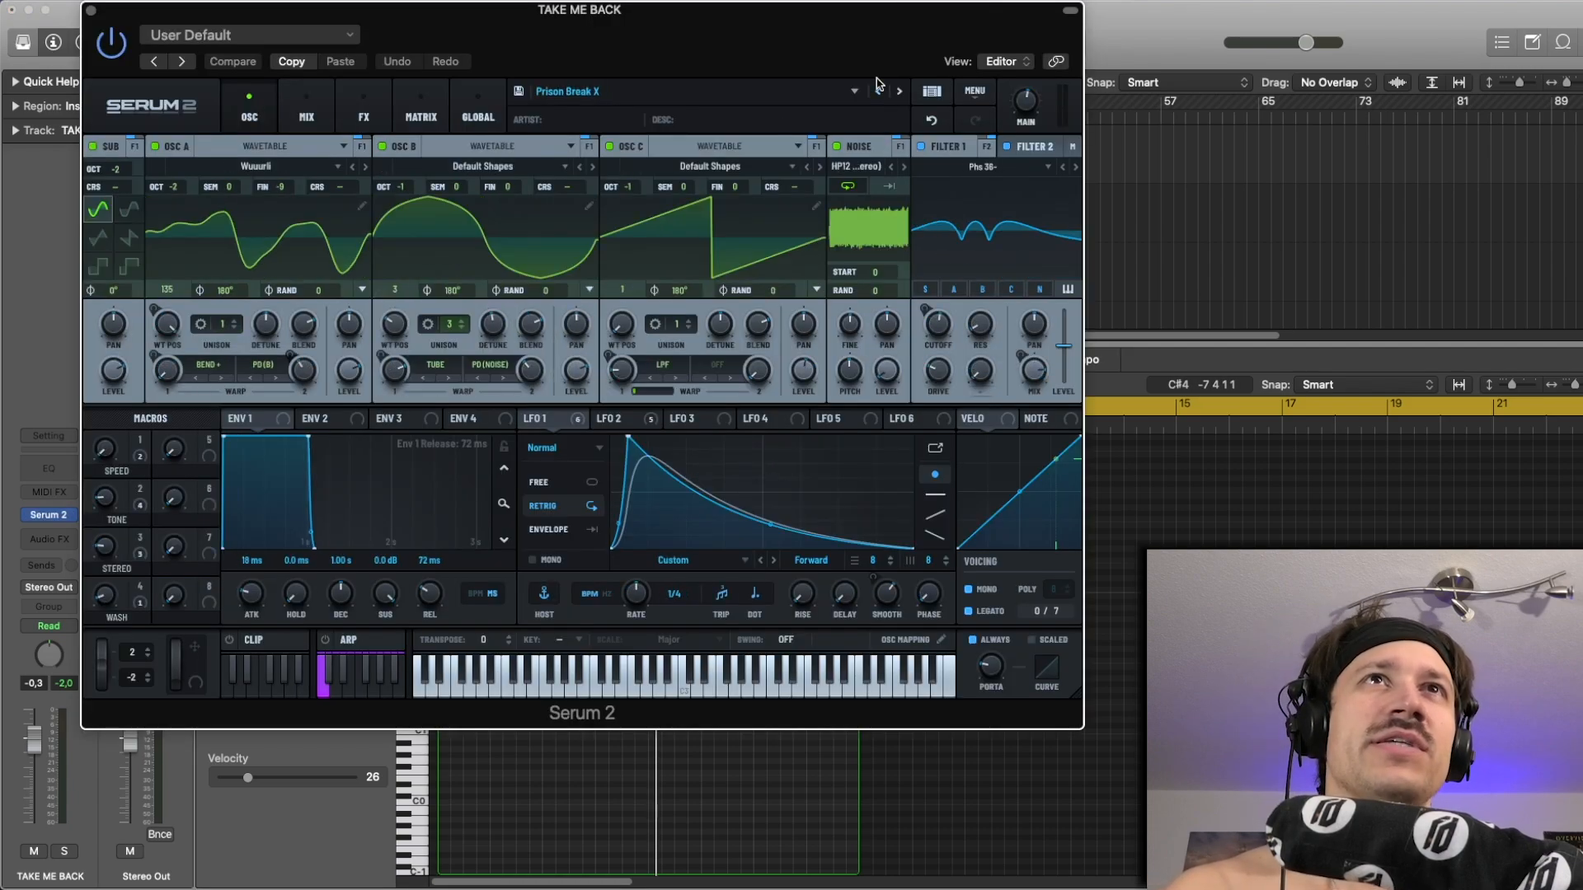
# Play the section to hear the Prison Break X preset, closing the plug-in window and deselecting the Inst 1 region.
pyautogui.press('space')
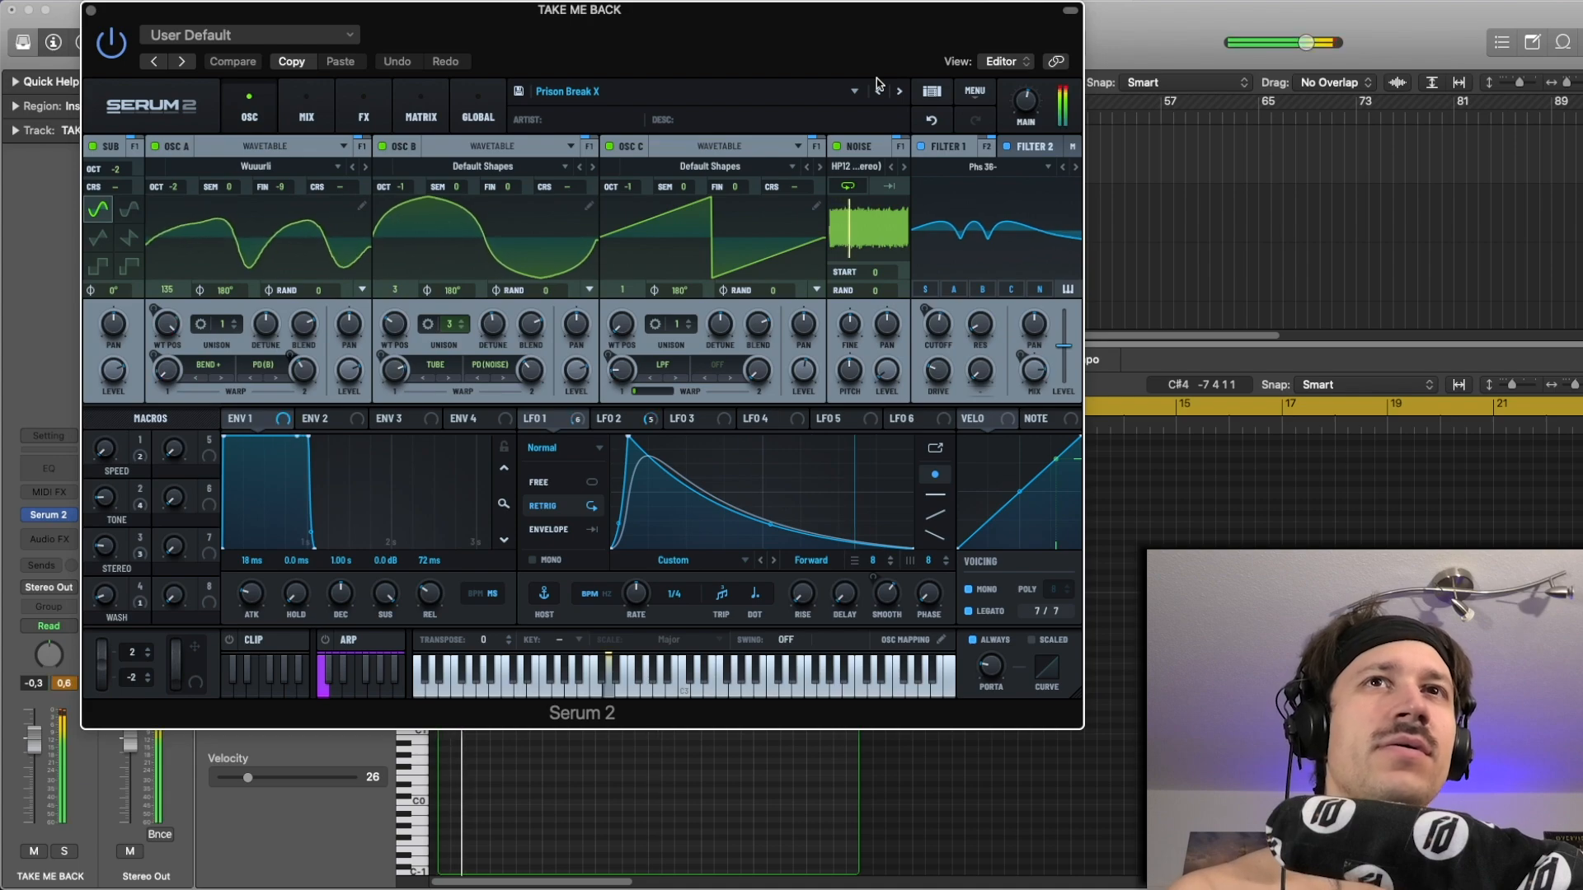
pyautogui.click(91, 11)
pyautogui.click(565, 290)
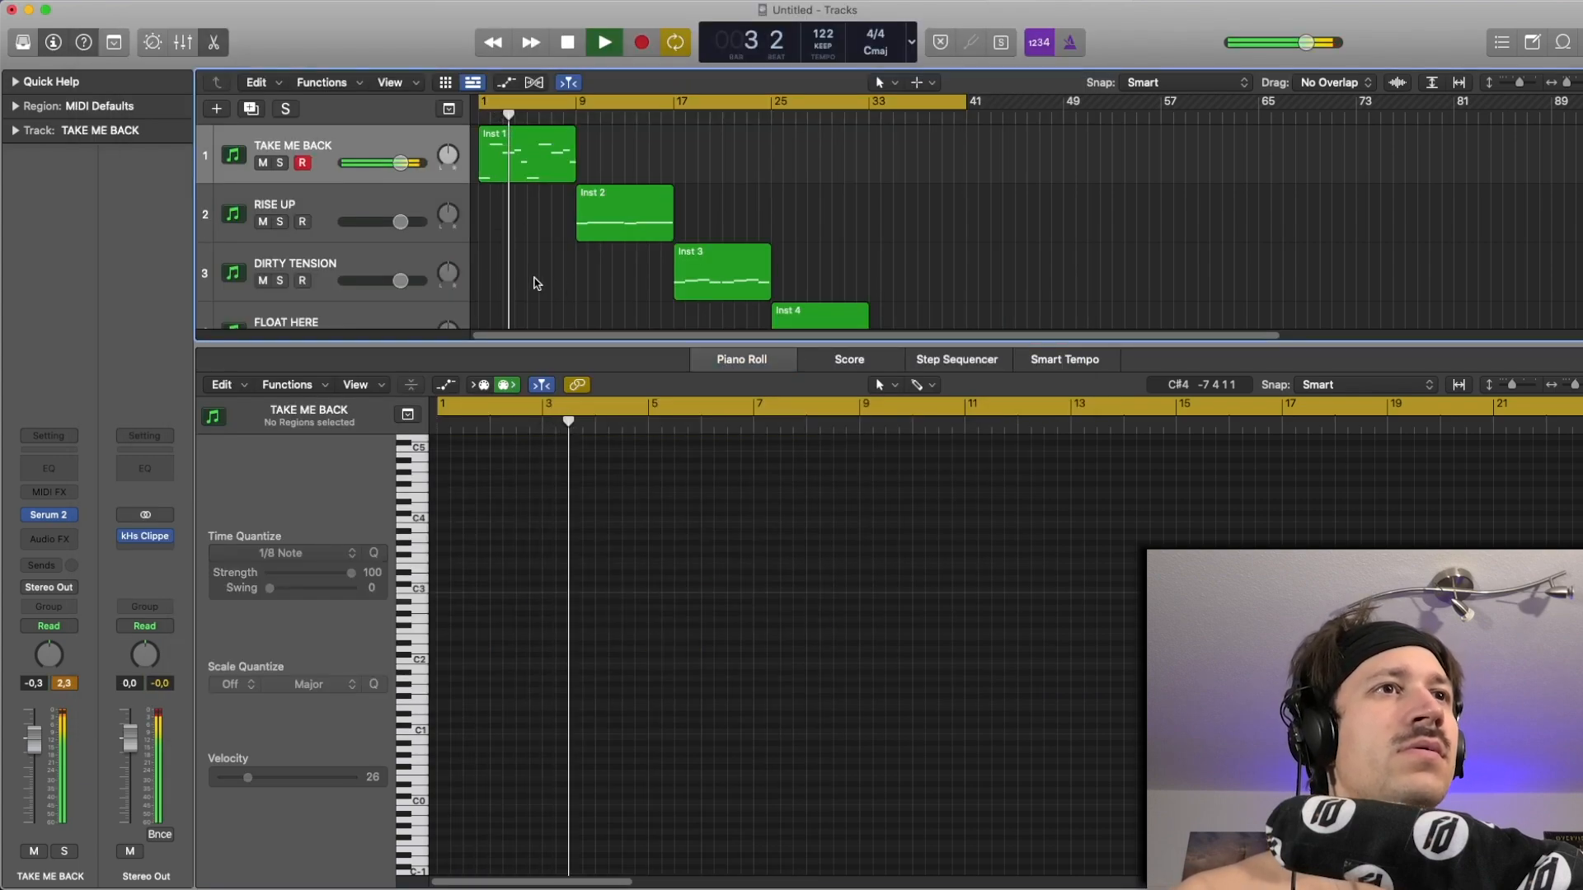
pyautogui.click(544, 167)
pyautogui.click(548, 233)
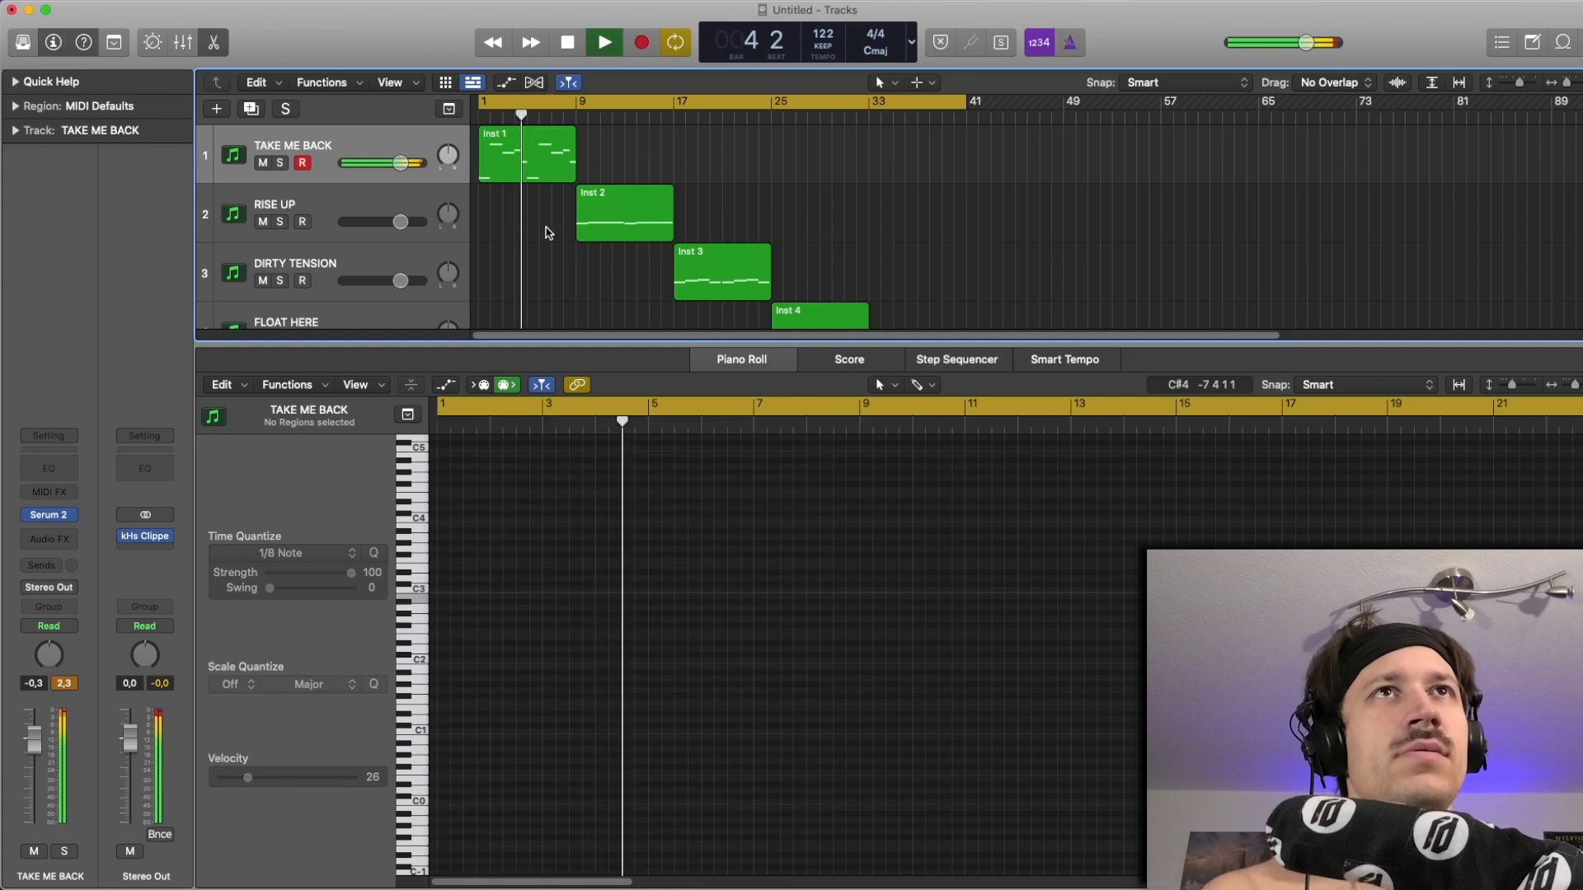
# Stop playback, undo the most recent changes, and hide the editor area.
pyautogui.press('space')
pyautogui.press('super+z')
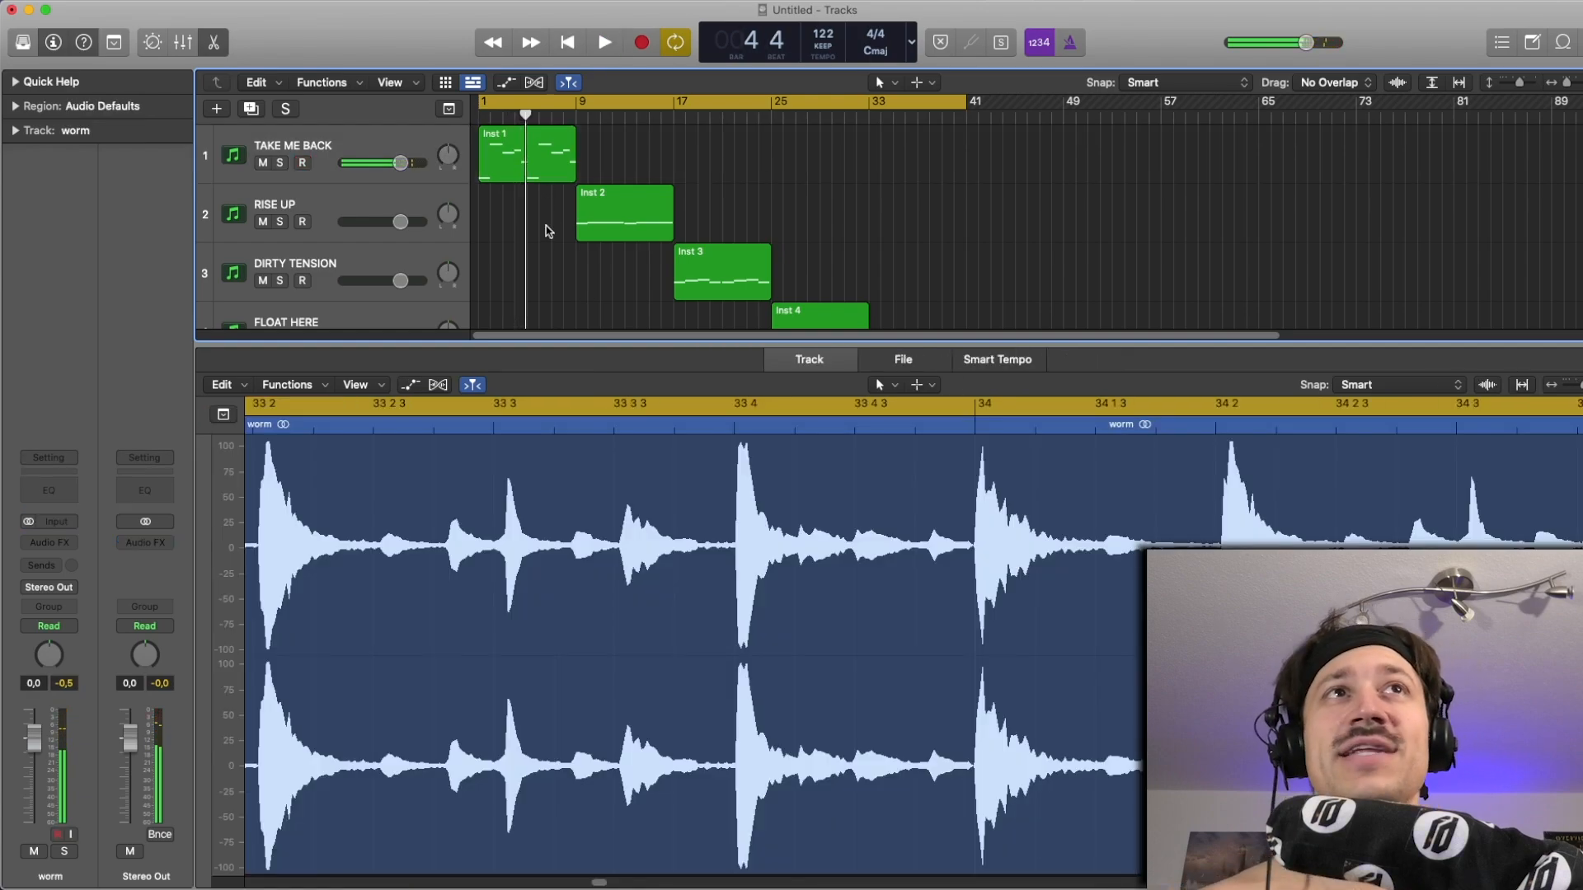
pyautogui.press('e')
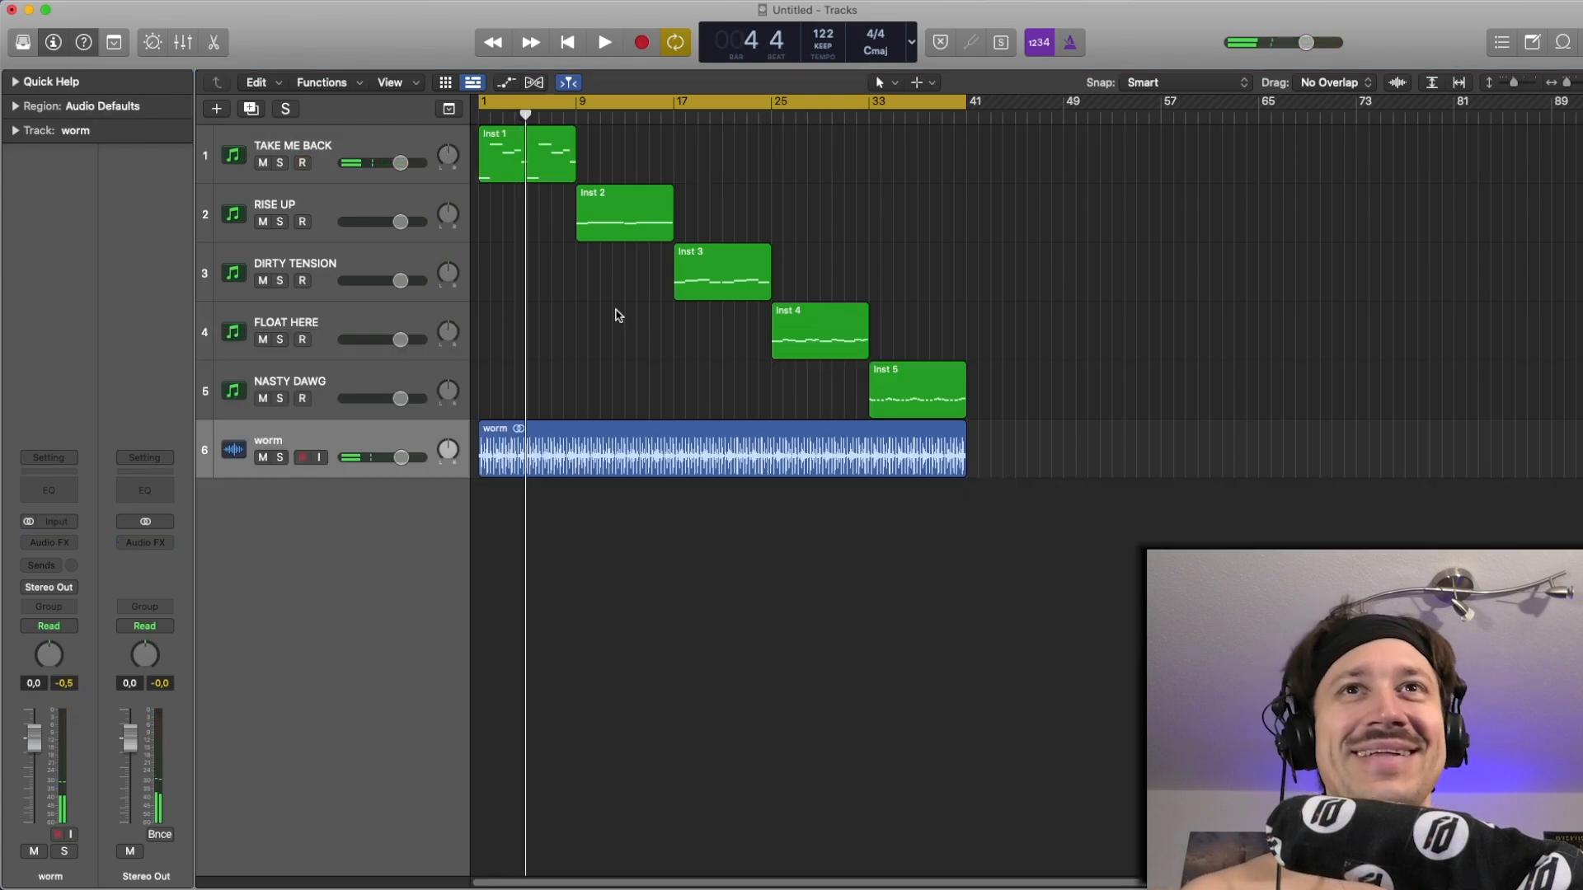
# Check which preset Serum 2 holds on the TAKE ME BACK track and close the plug-in window.
pyautogui.click(374, 138)
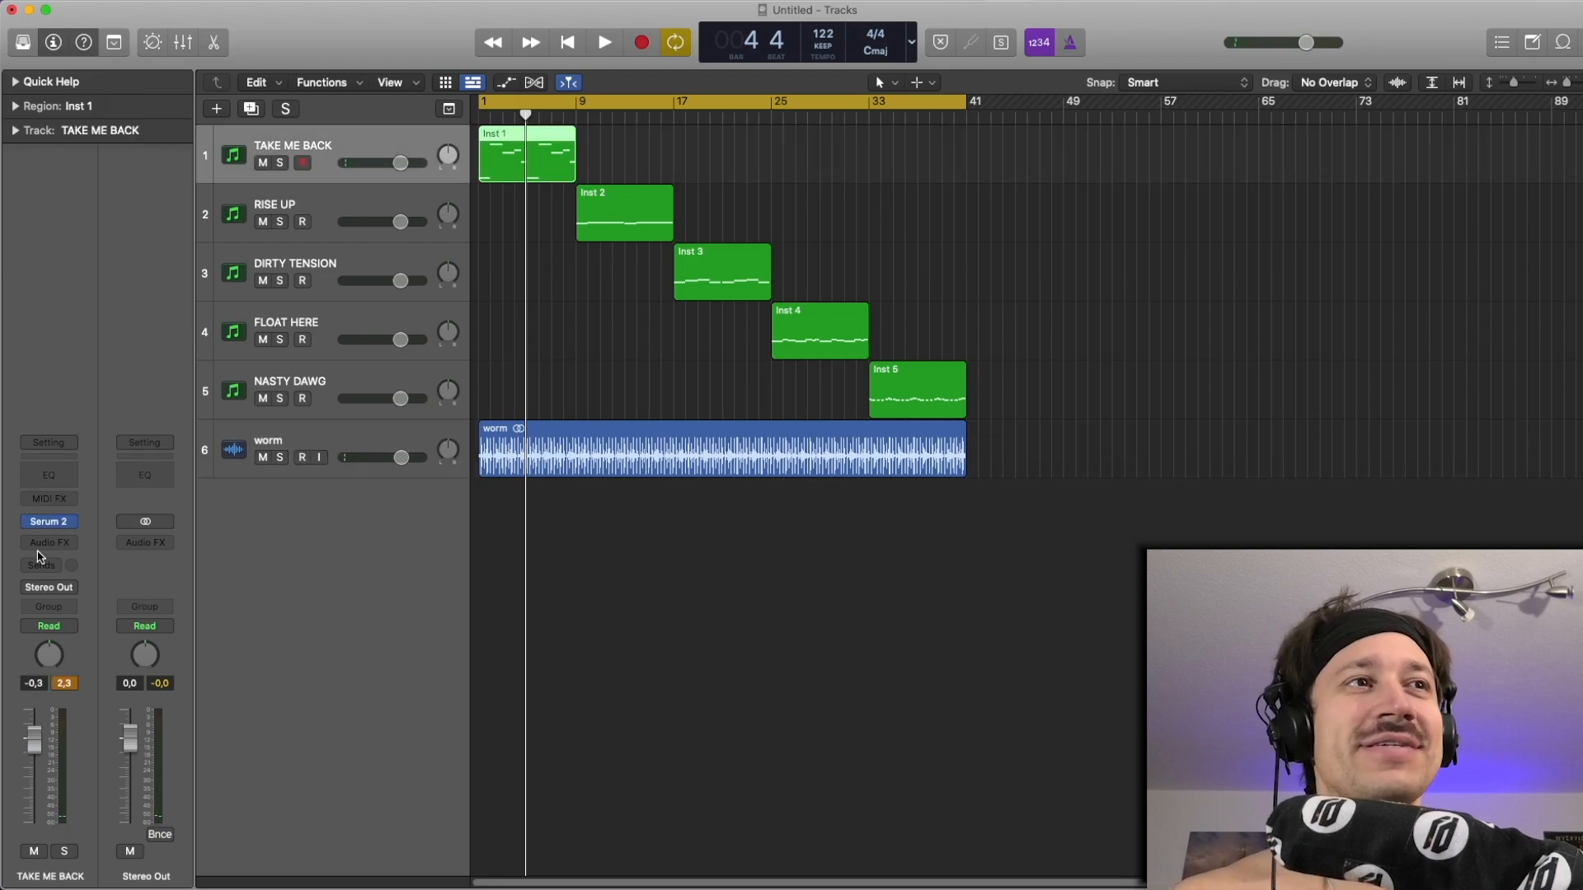
pyautogui.click(50, 523)
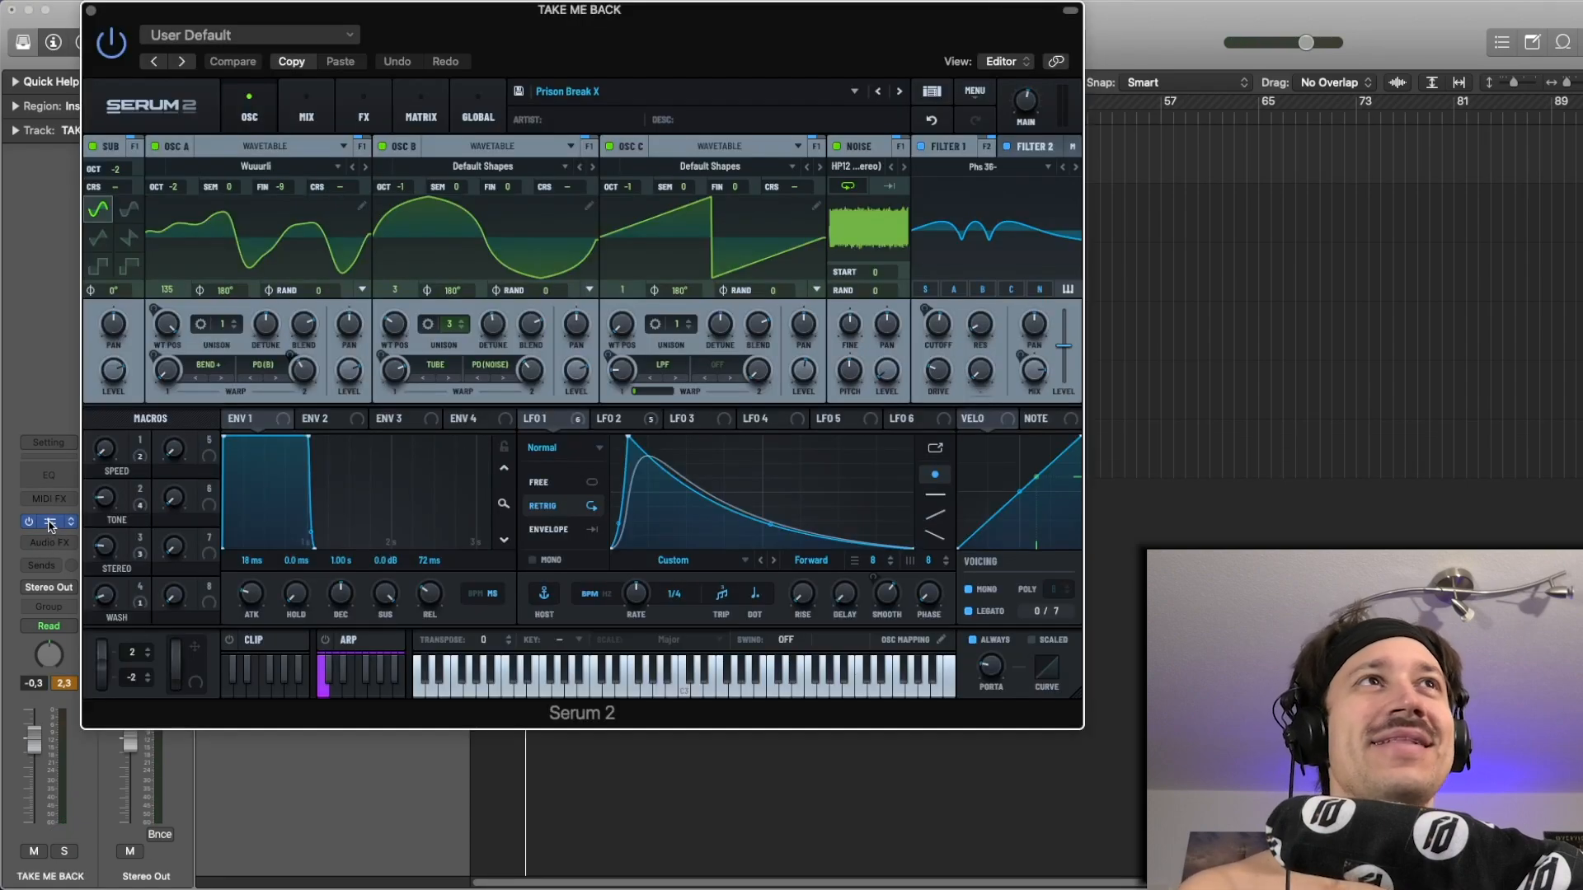
pyautogui.click(90, 10)
# Set the cycle range to bars 9 to 17 over the Inst 2 region and play the RISE UP section.
pyautogui.click(607, 226)
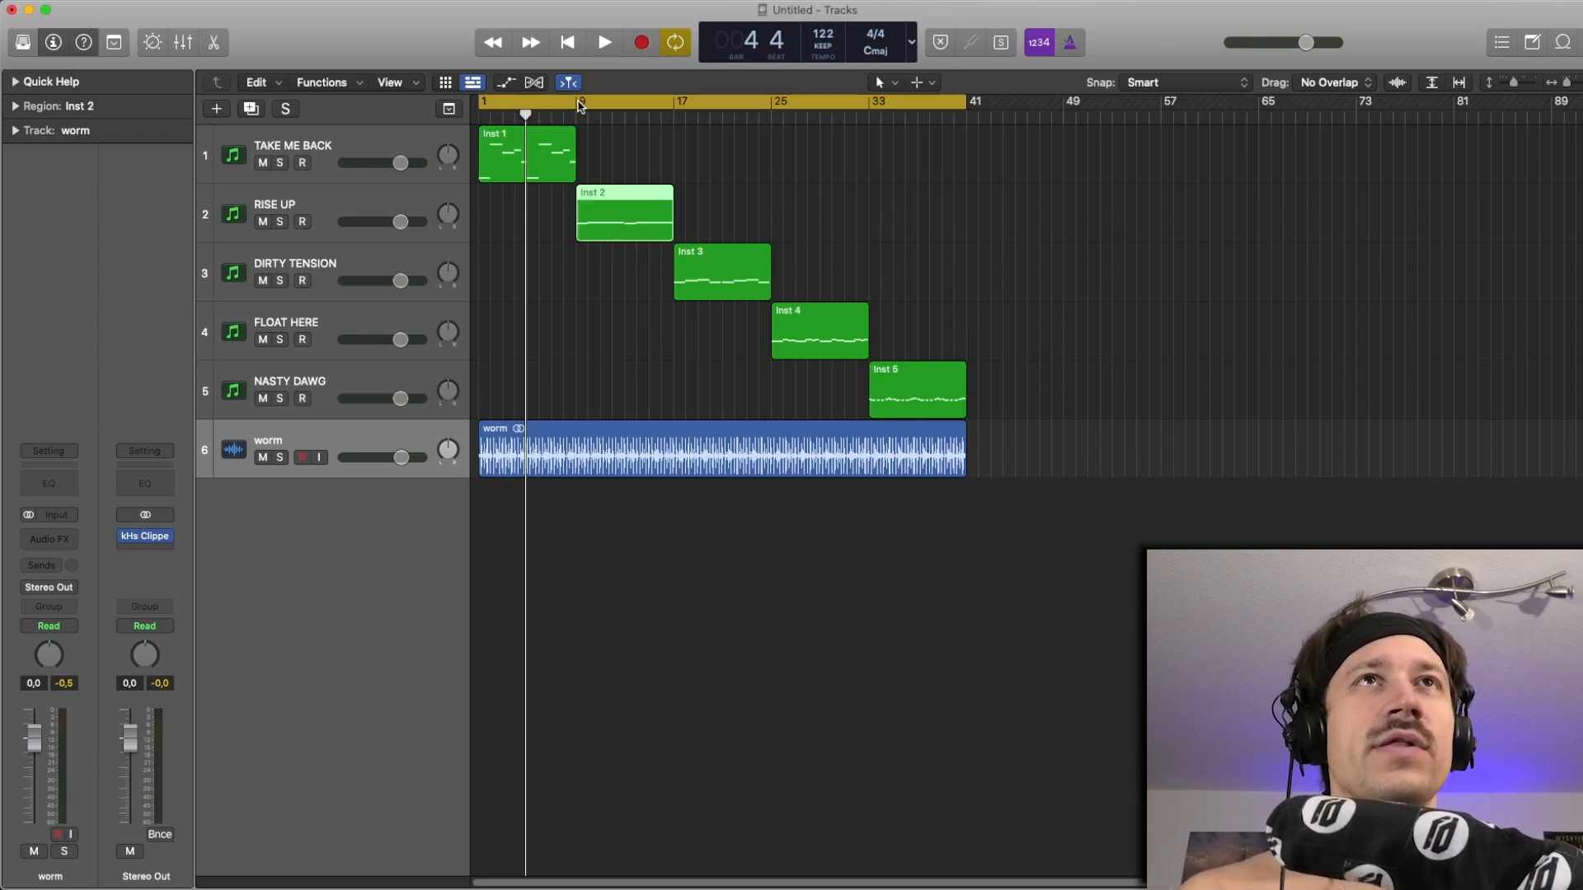
pyautogui.moveTo(578, 103); pyautogui.dragTo(673, 103)
pyautogui.click(645, 207)
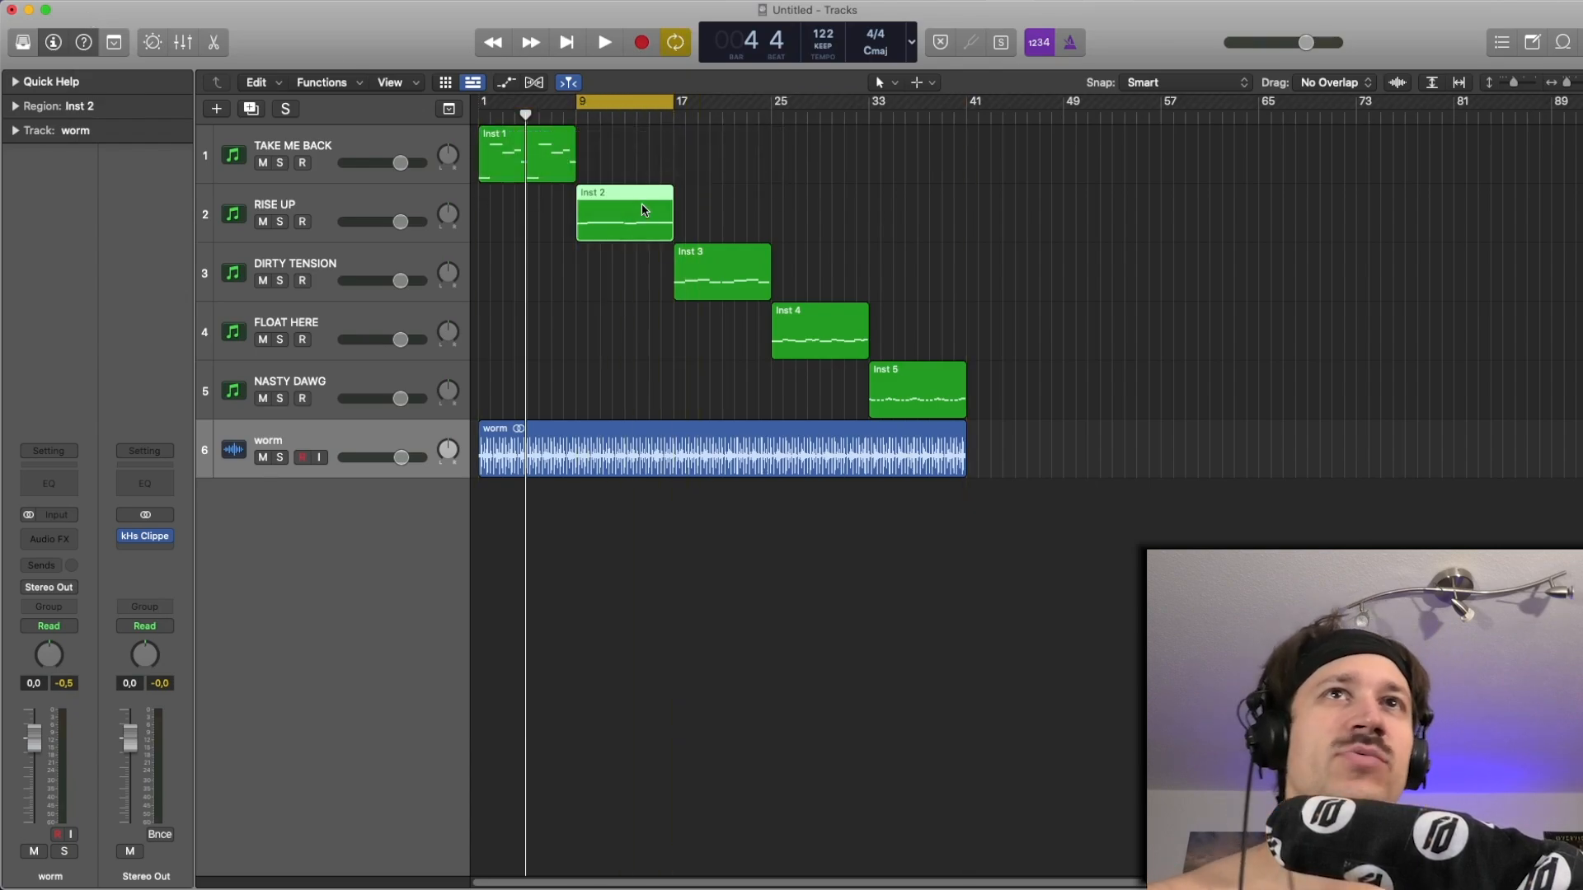
pyautogui.click(663, 162)
pyautogui.click(651, 216)
pyautogui.hscroll(2, 672, 189)
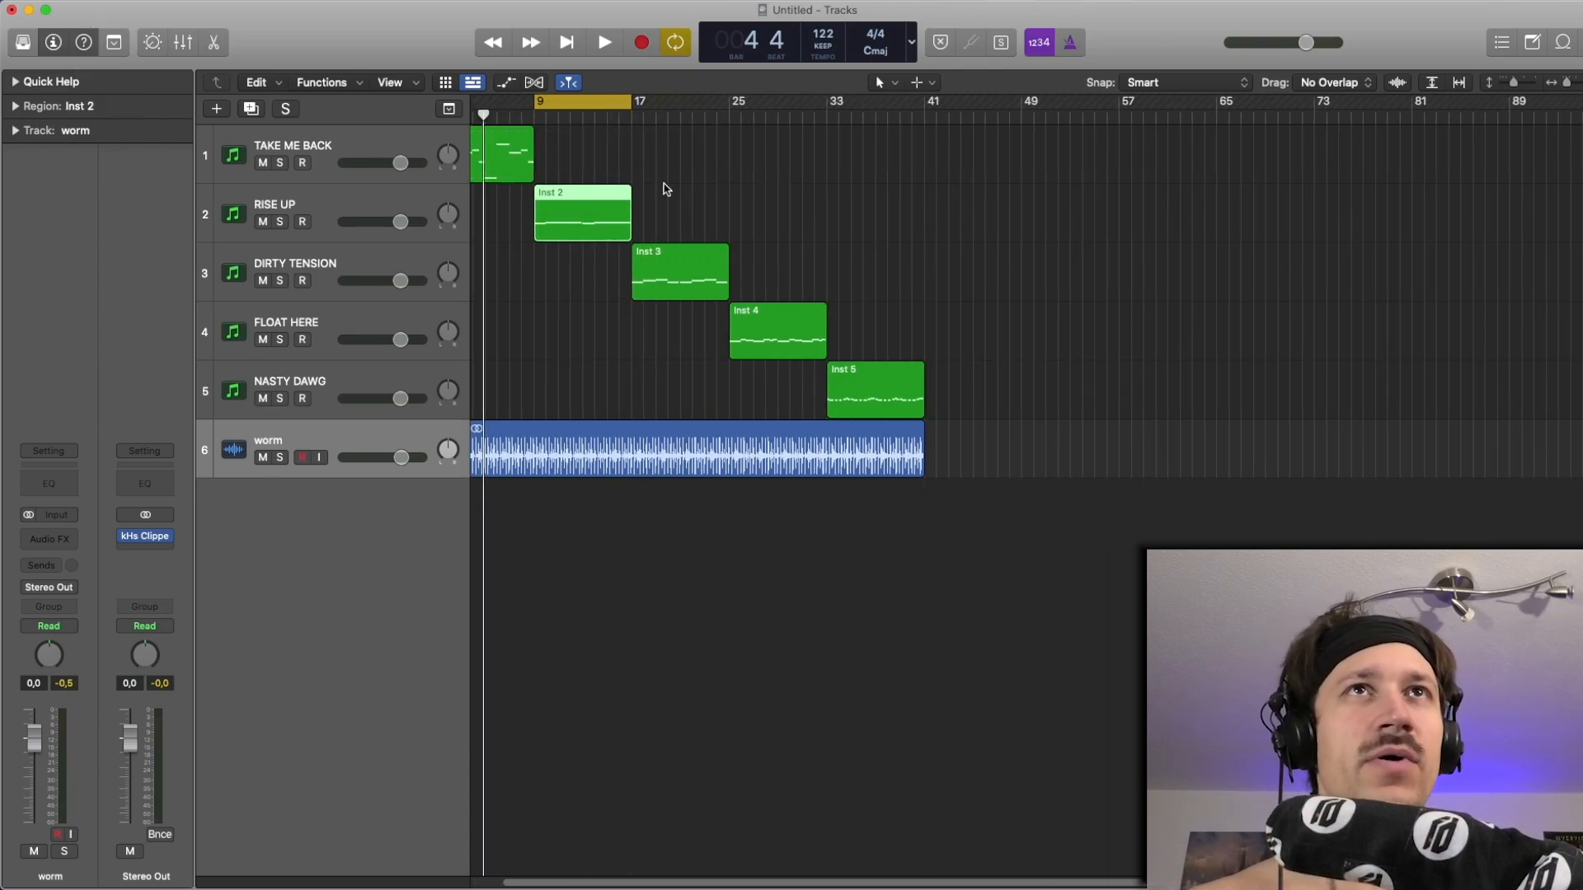
pyautogui.hscroll(-2, 709, 165)
pyautogui.click(738, 147)
pyautogui.press('space')
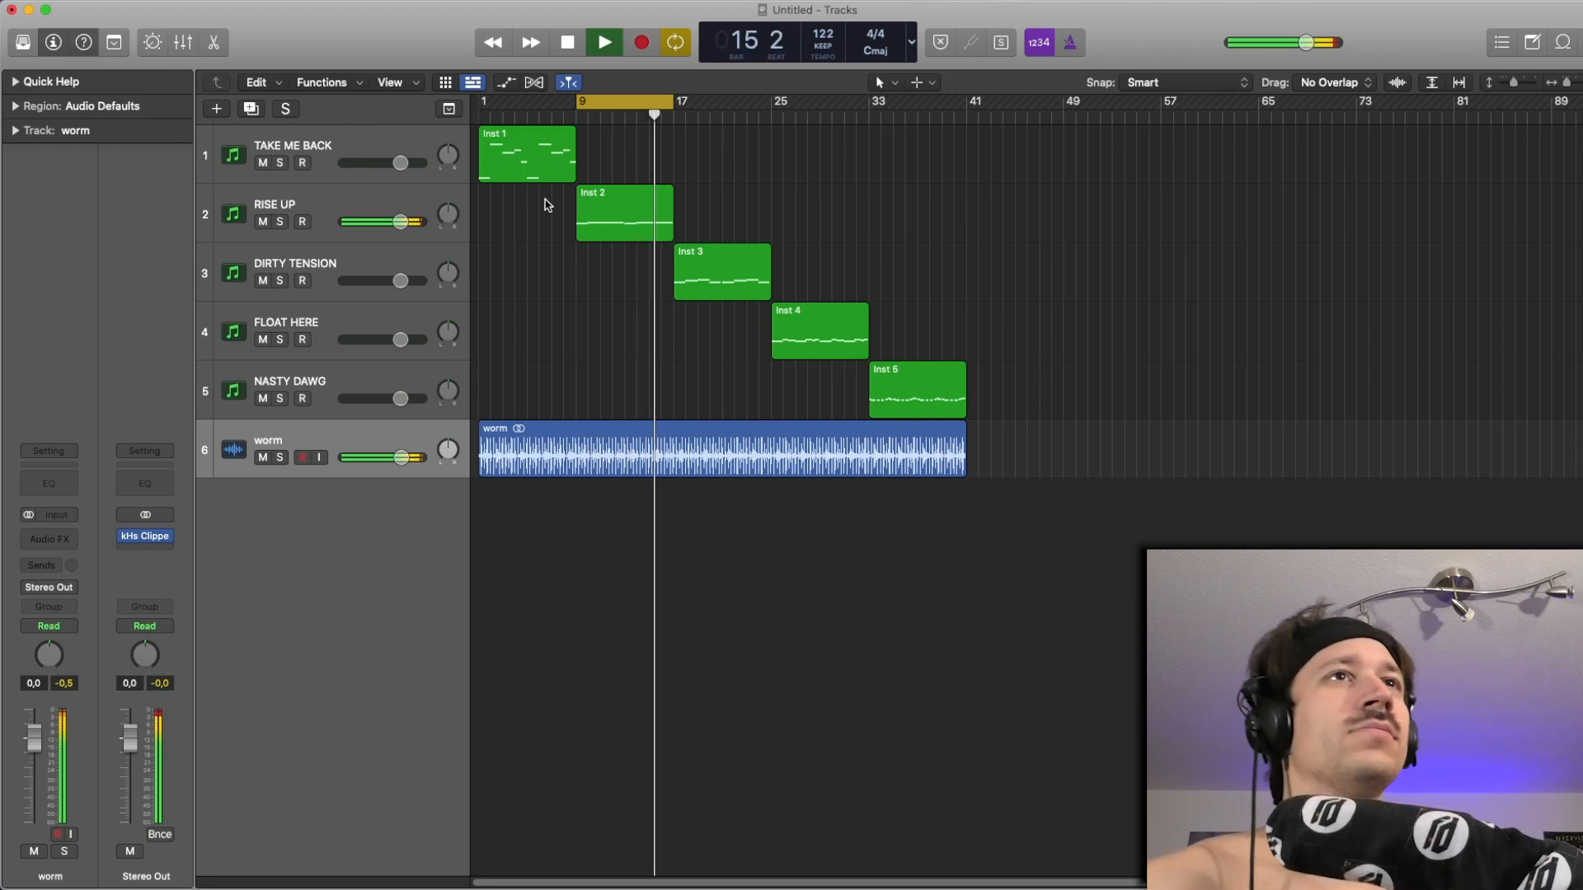
# Stop playback and show the Inst 2 region's notes in the Piano Roll with none selected.
pyautogui.press('space')
pyautogui.doubleClick(618, 221)
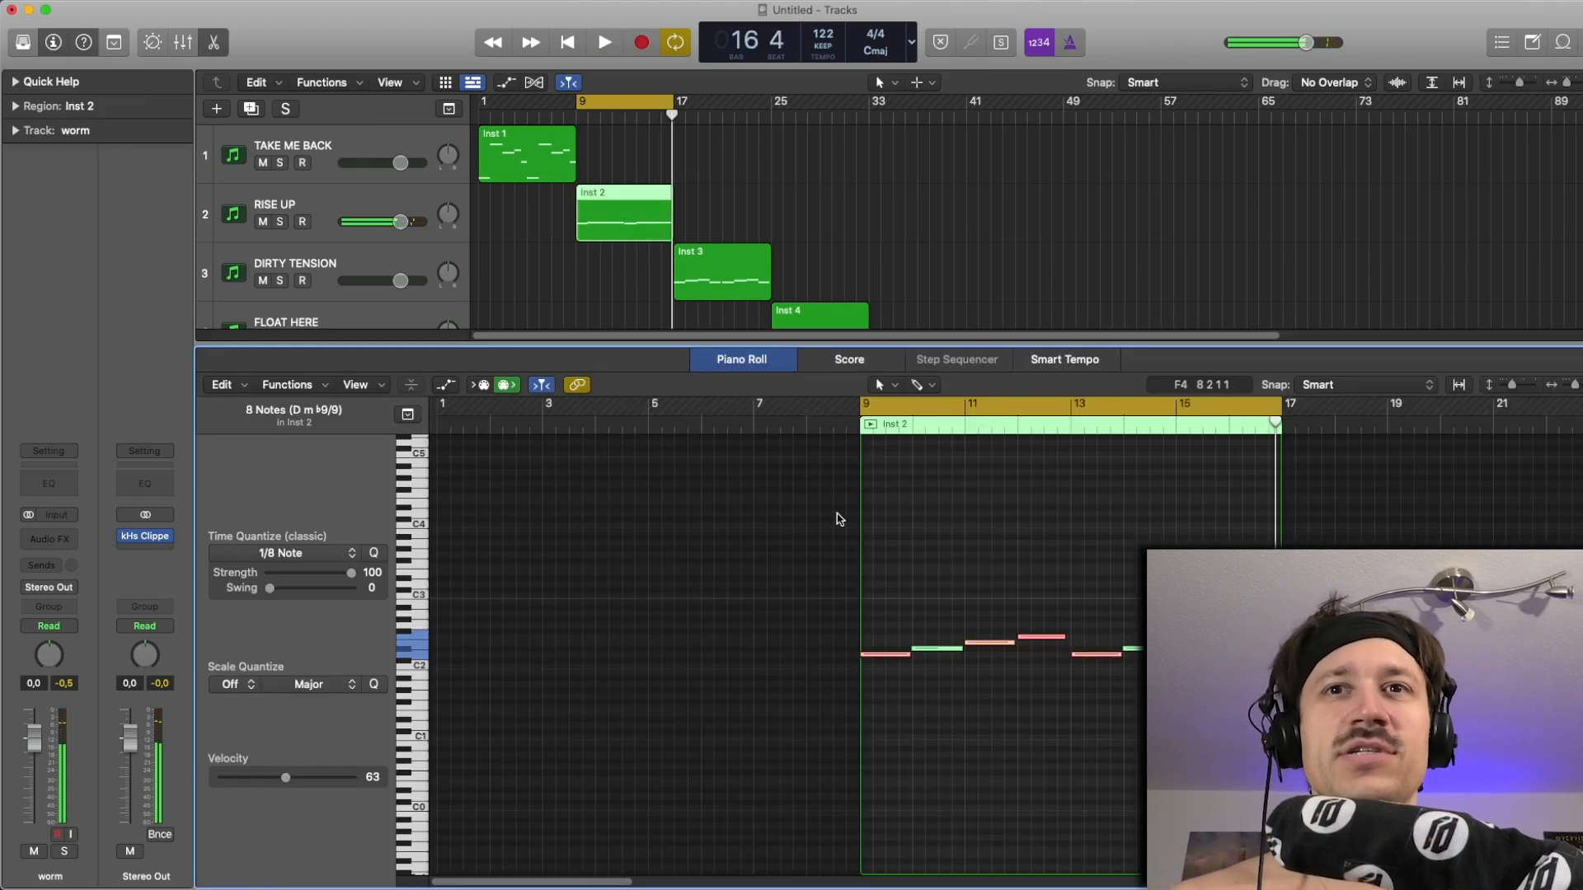
pyautogui.hscroll(3, 866, 537)
pyautogui.click(759, 696)
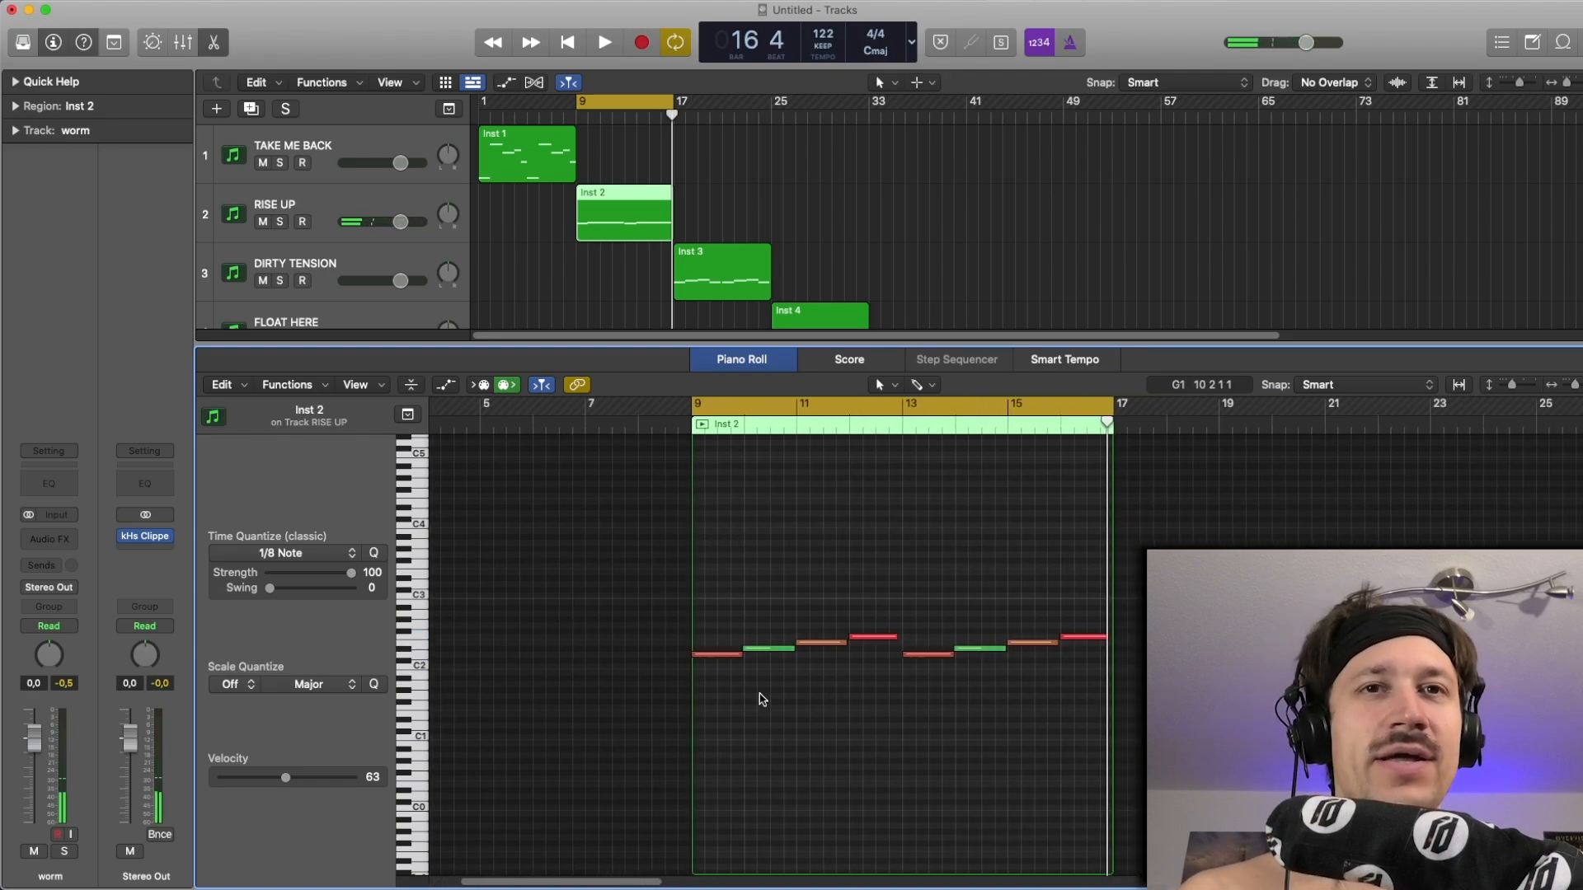
# Audition the first four notes of the Inst 2 region one after another in the Piano Roll, and clear the note selection.
pyautogui.click(729, 657)
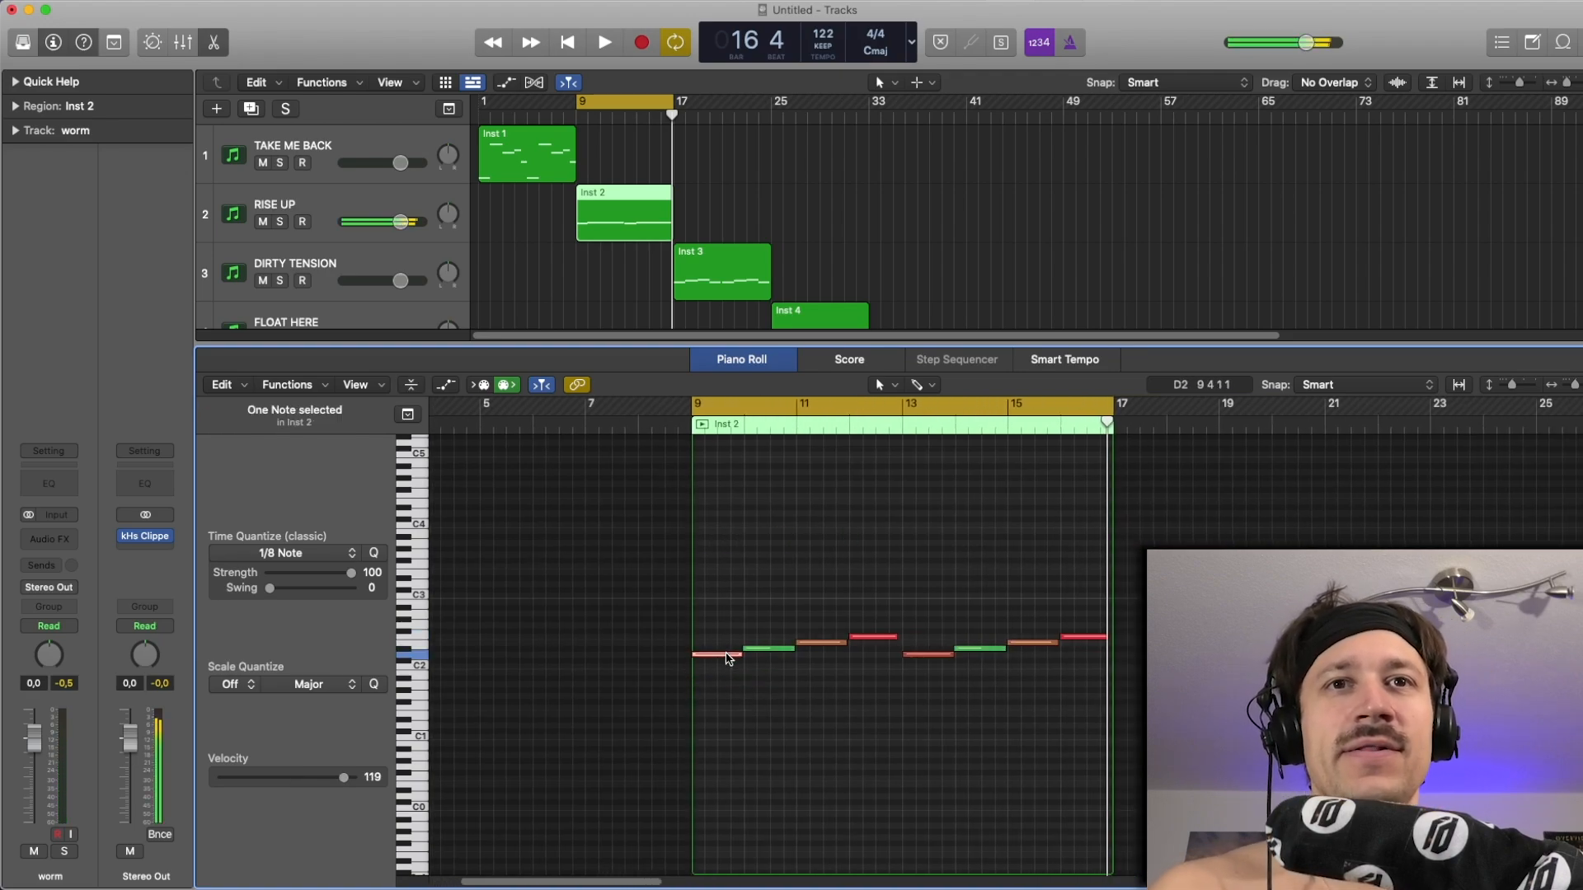
pyautogui.click(759, 650)
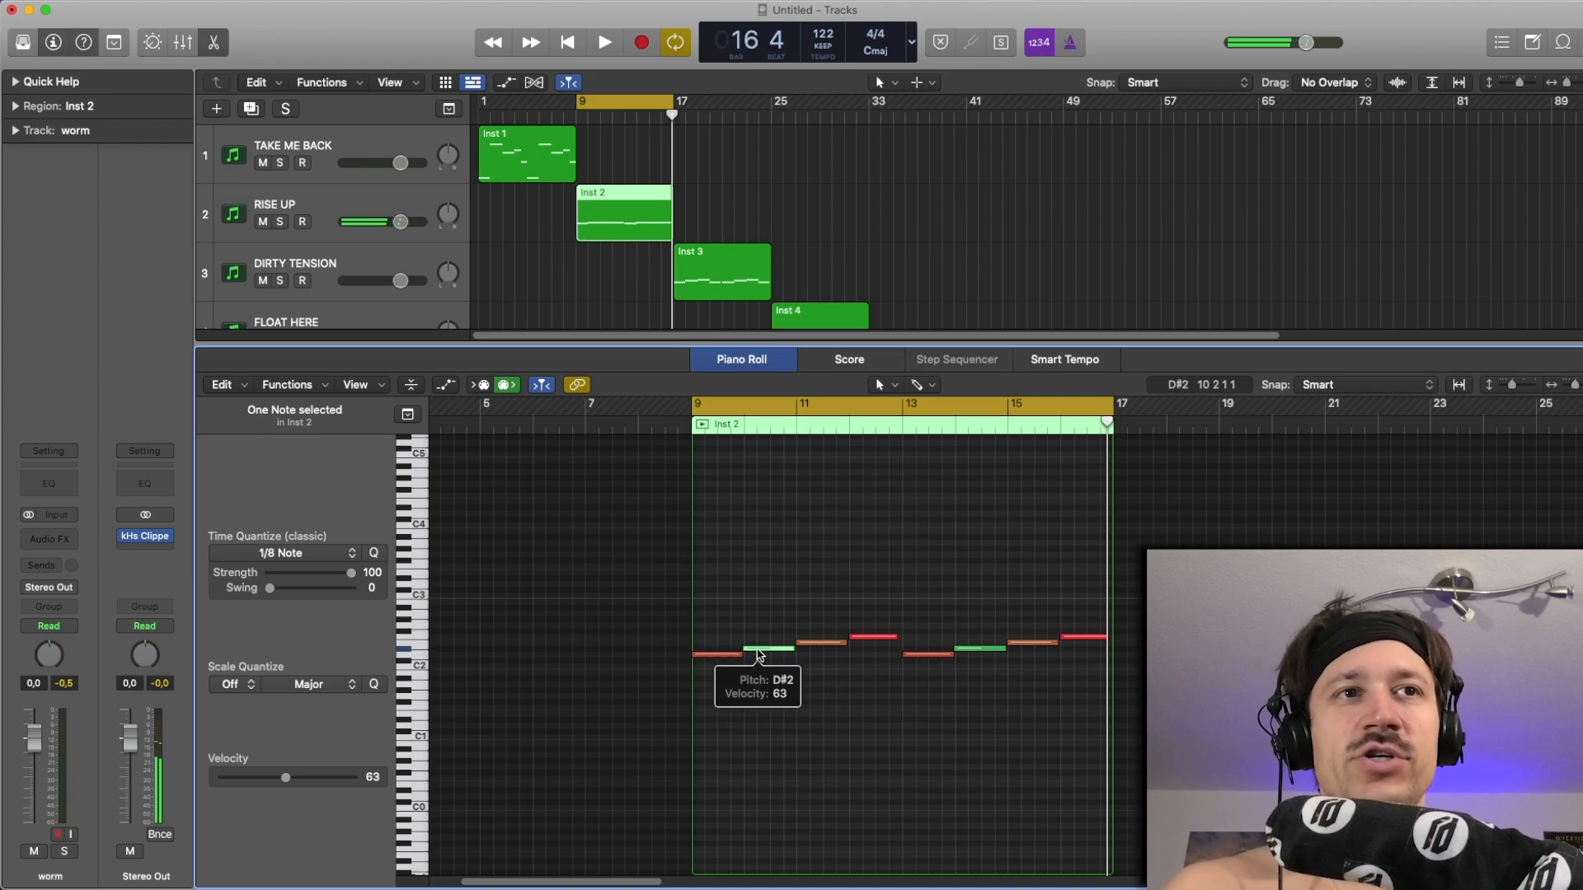
pyautogui.click(812, 644)
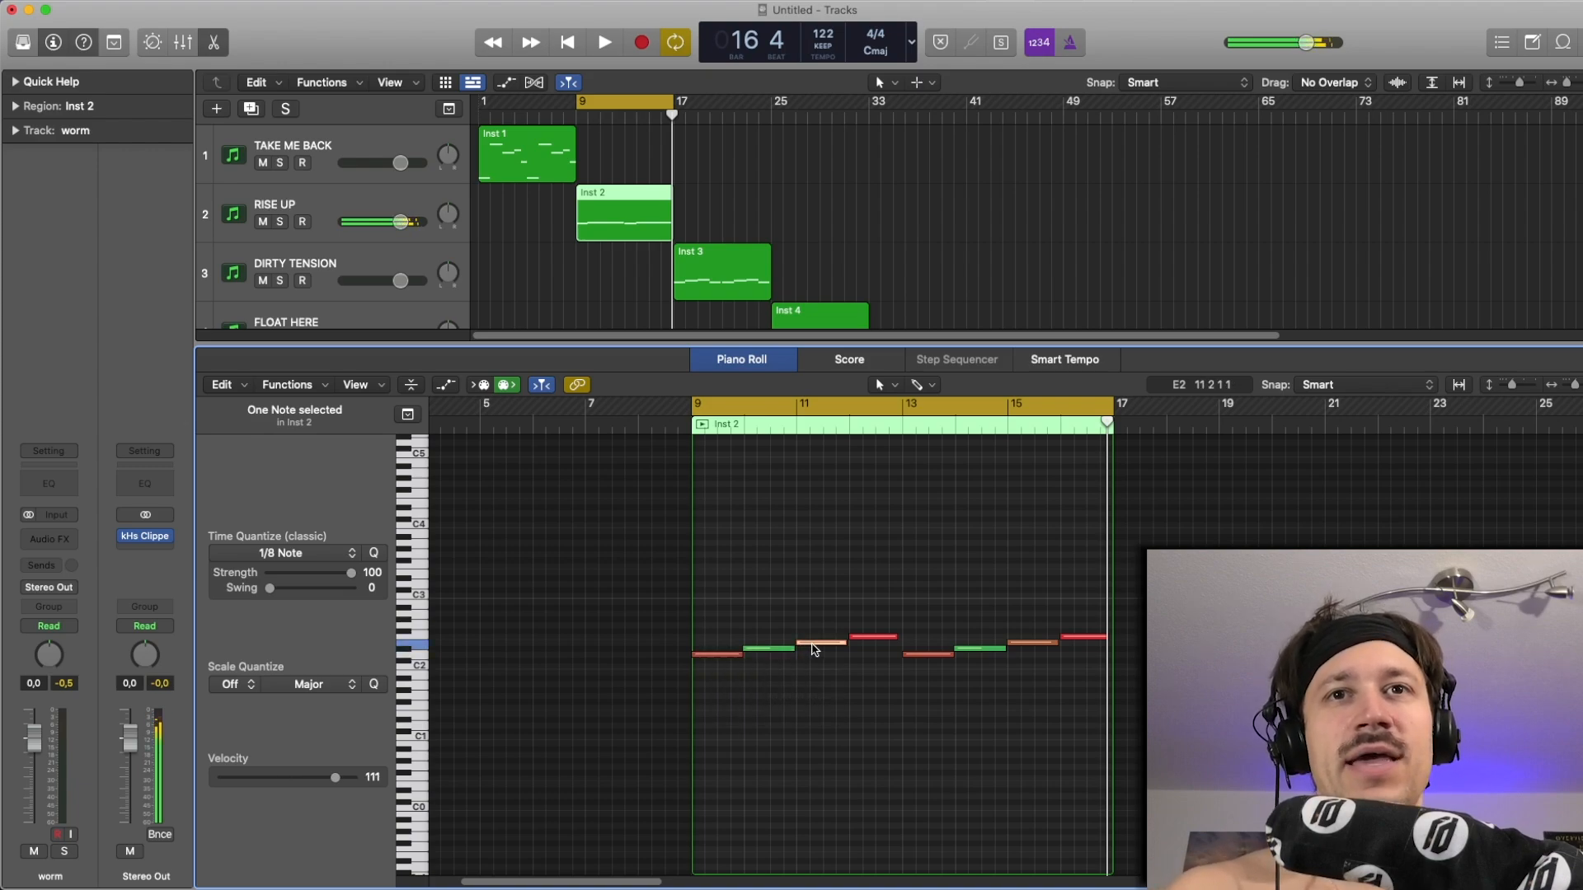
pyautogui.click(889, 638)
pyautogui.click(885, 582)
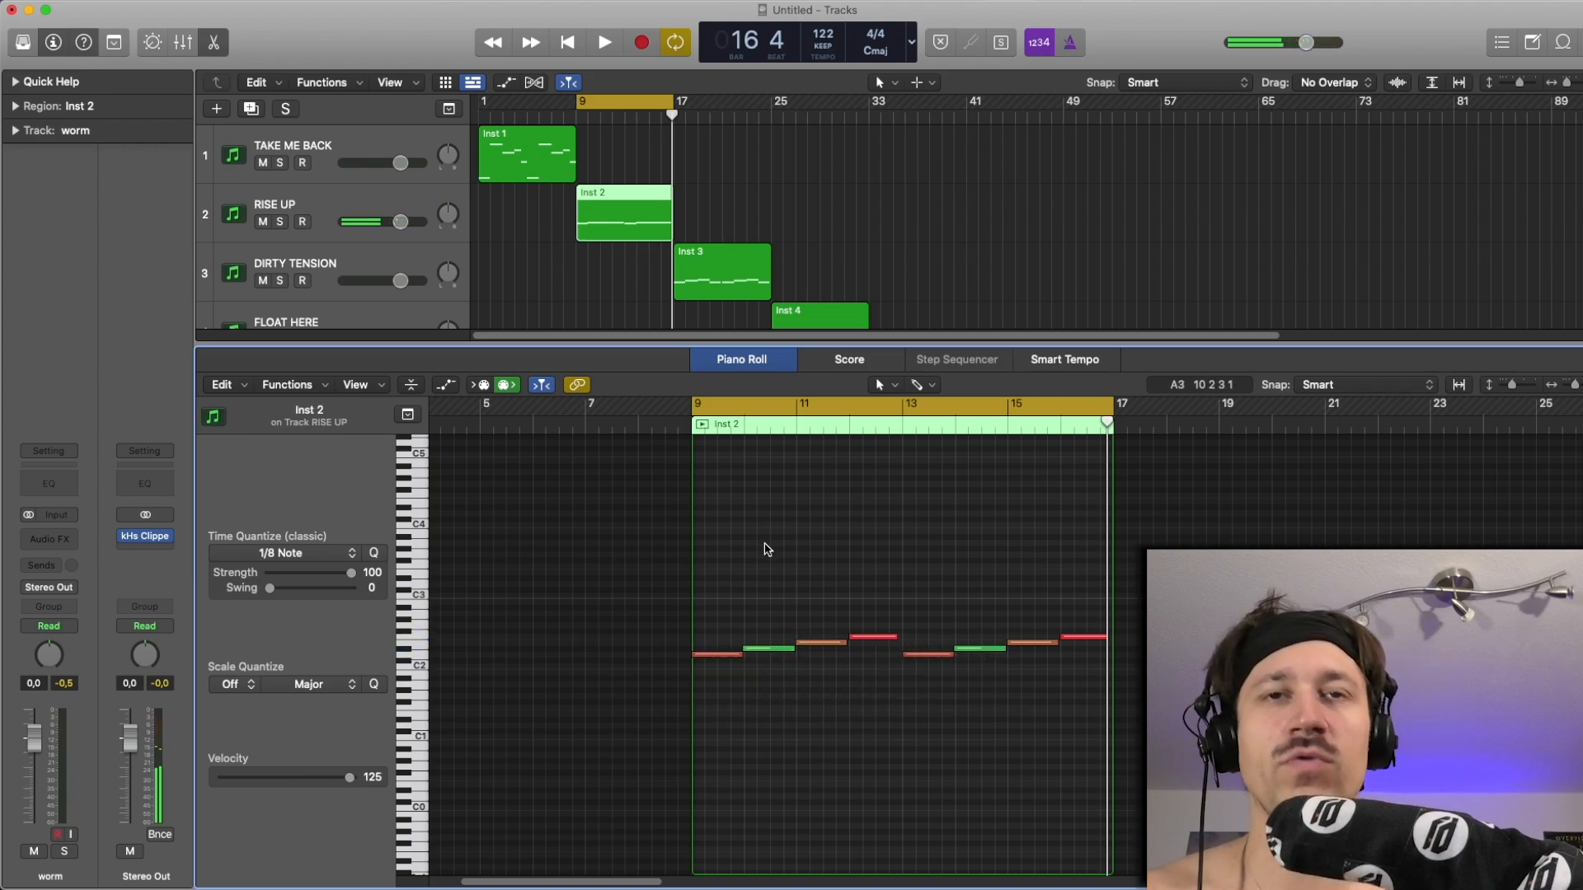
# Move the playhead to bar 13 and bring up Serum 2 on the RISE UP track, with its window fully in view.
pyautogui.click(745, 425)
pyautogui.moveTo(745, 425); pyautogui.dragTo(904, 452)
pyautogui.click(657, 202)
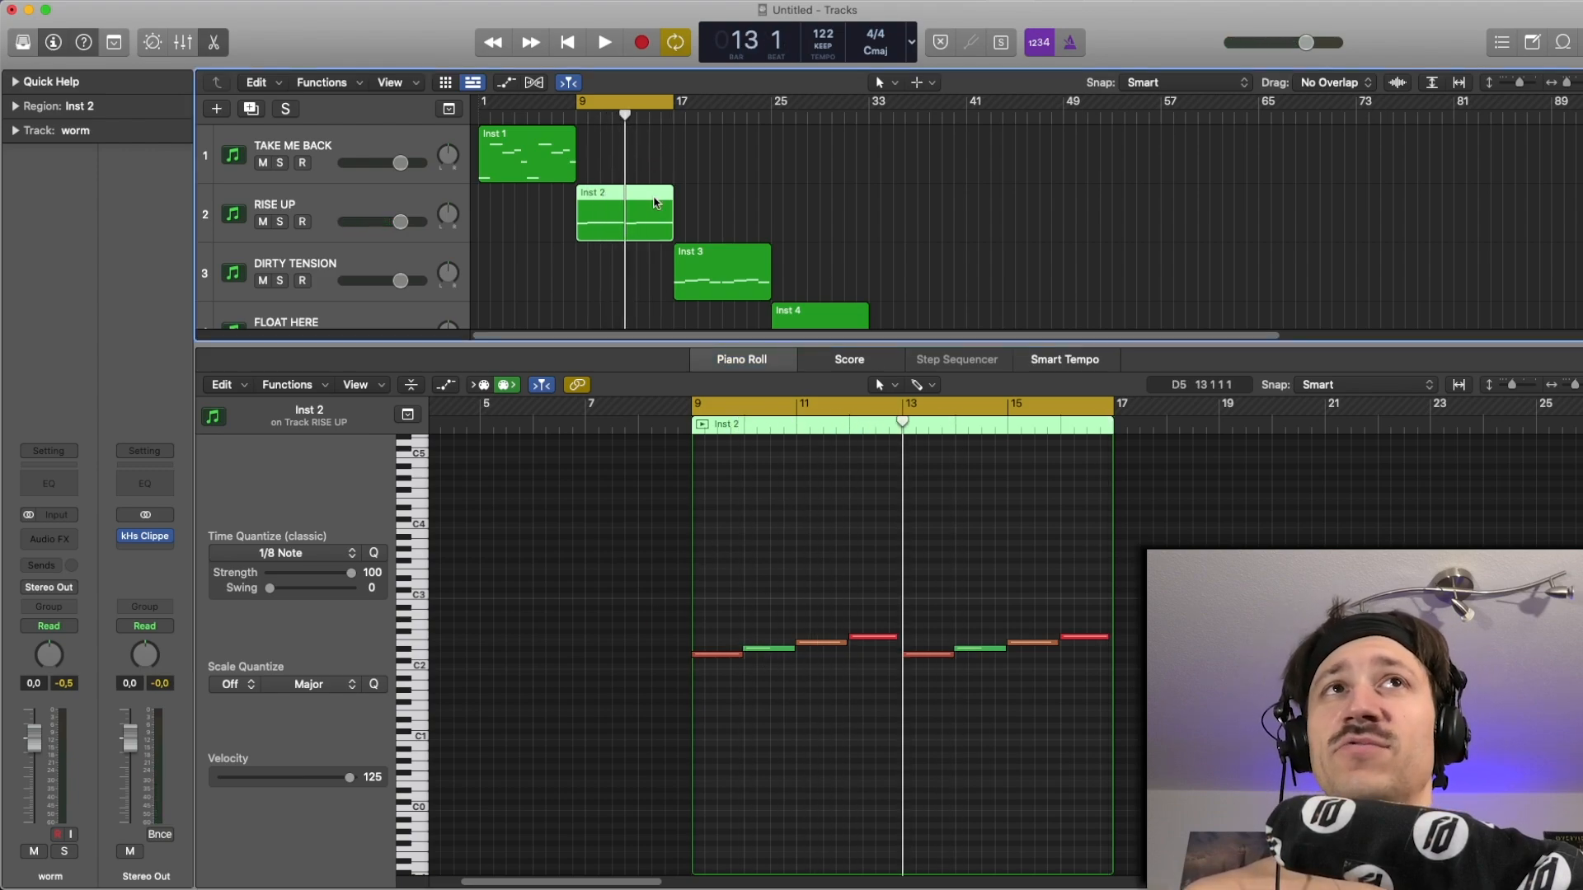
pyautogui.click(404, 200)
pyautogui.click(53, 518)
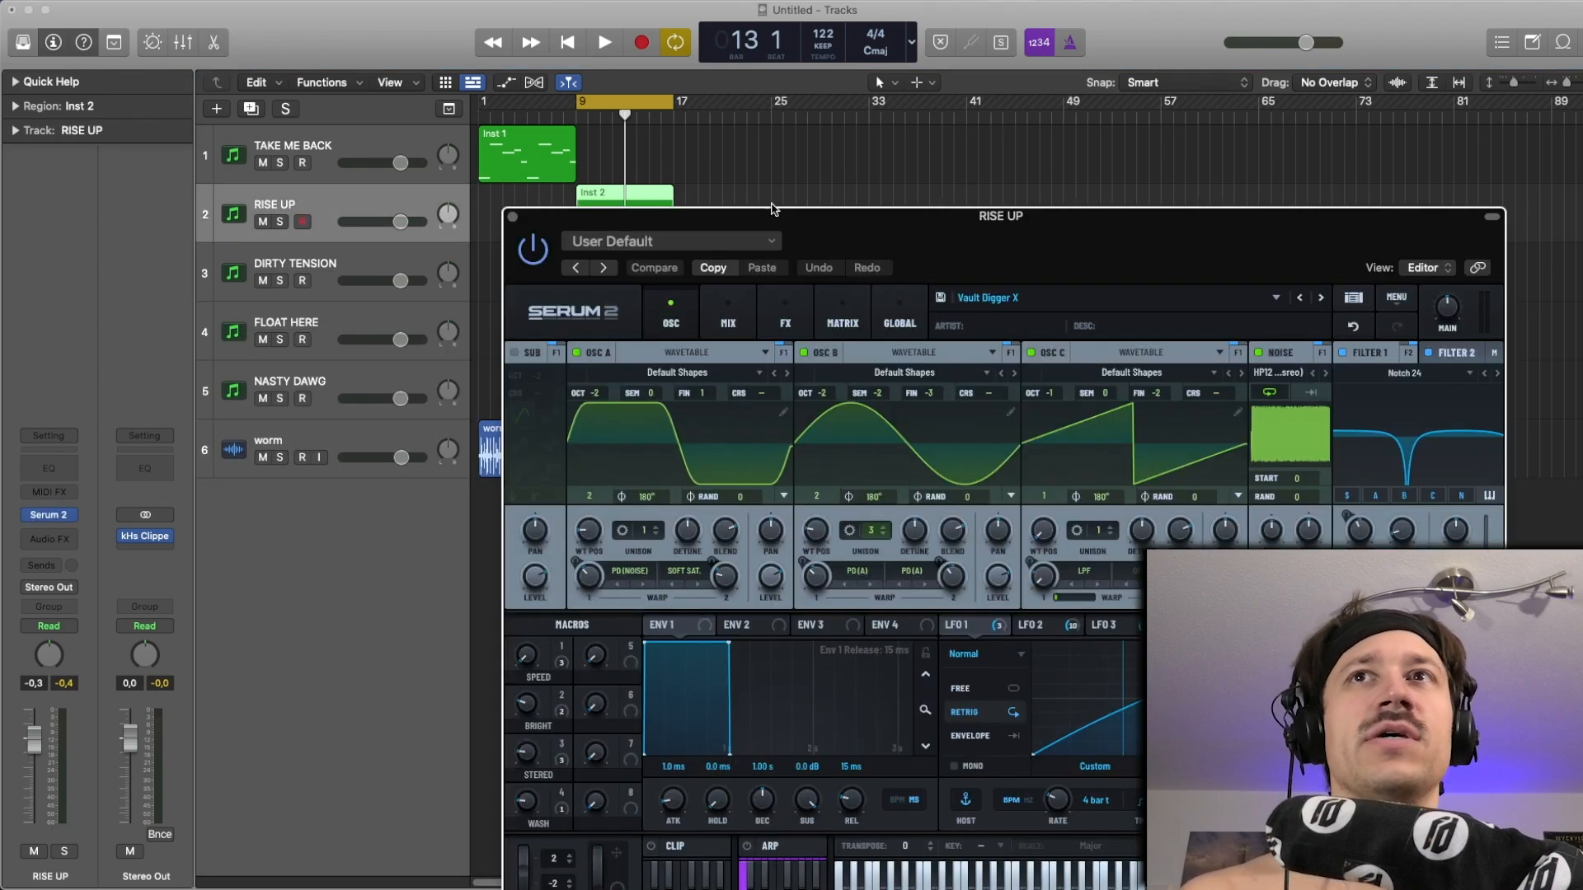
pyautogui.moveTo(797, 210); pyautogui.dragTo(346, 1)
# Play the RISE UP section while adjusting the SPEED macro in Serum 2, stop playback, and close the plug-in window.
pyautogui.press('space')
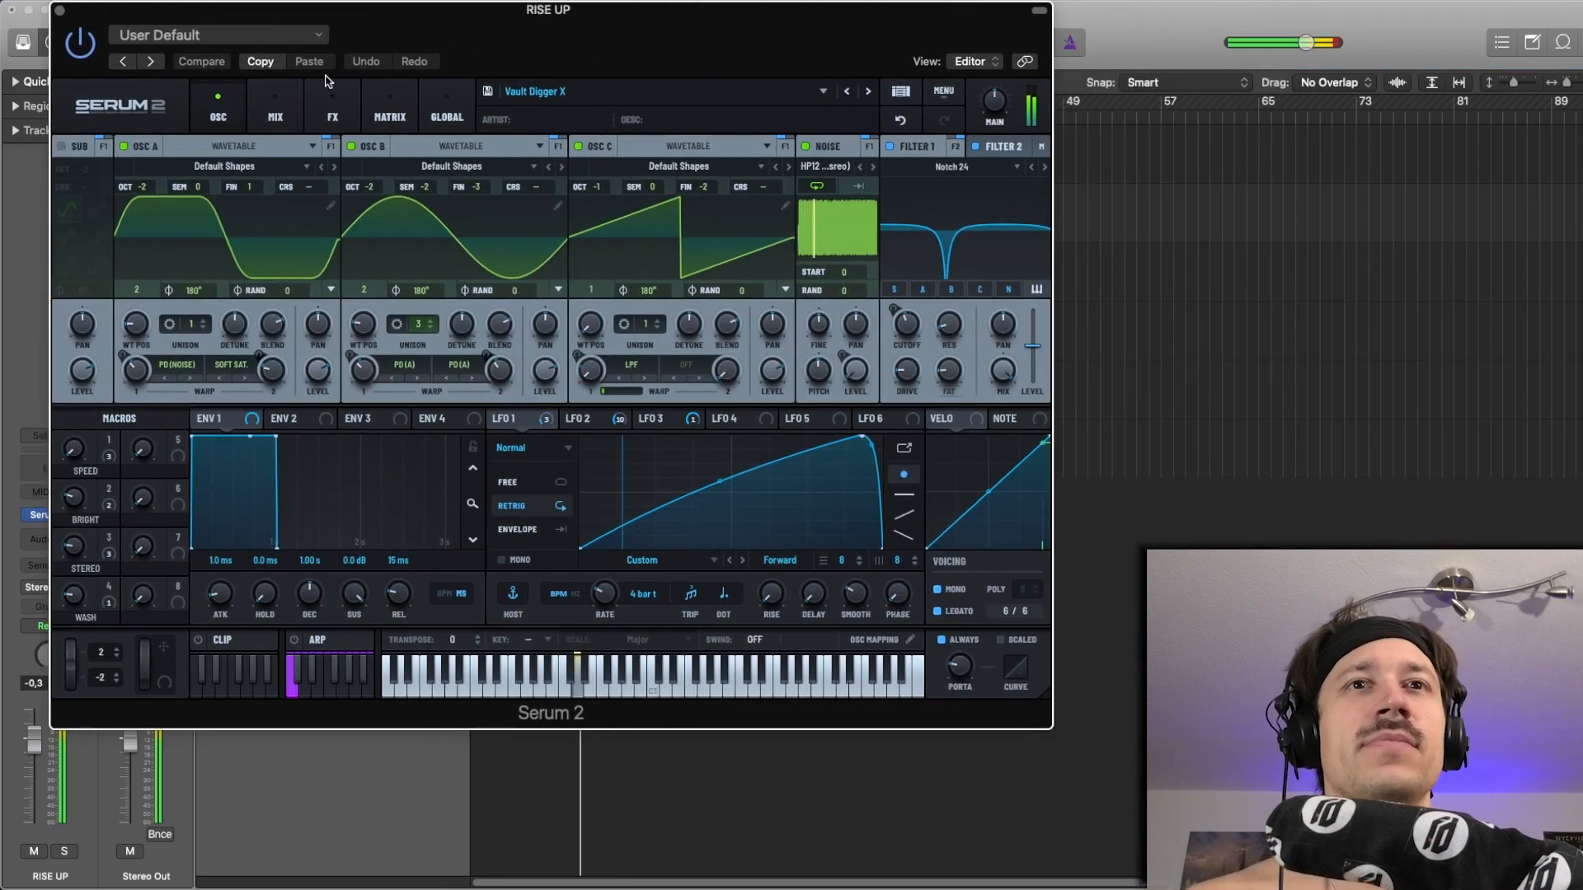
pyautogui.moveTo(74, 447)
pyautogui.mouseDown()
pyautogui.moveTo(90, 366)
pyautogui.moveTo(94, 455)
pyautogui.mouseUp()
pyautogui.press('space')
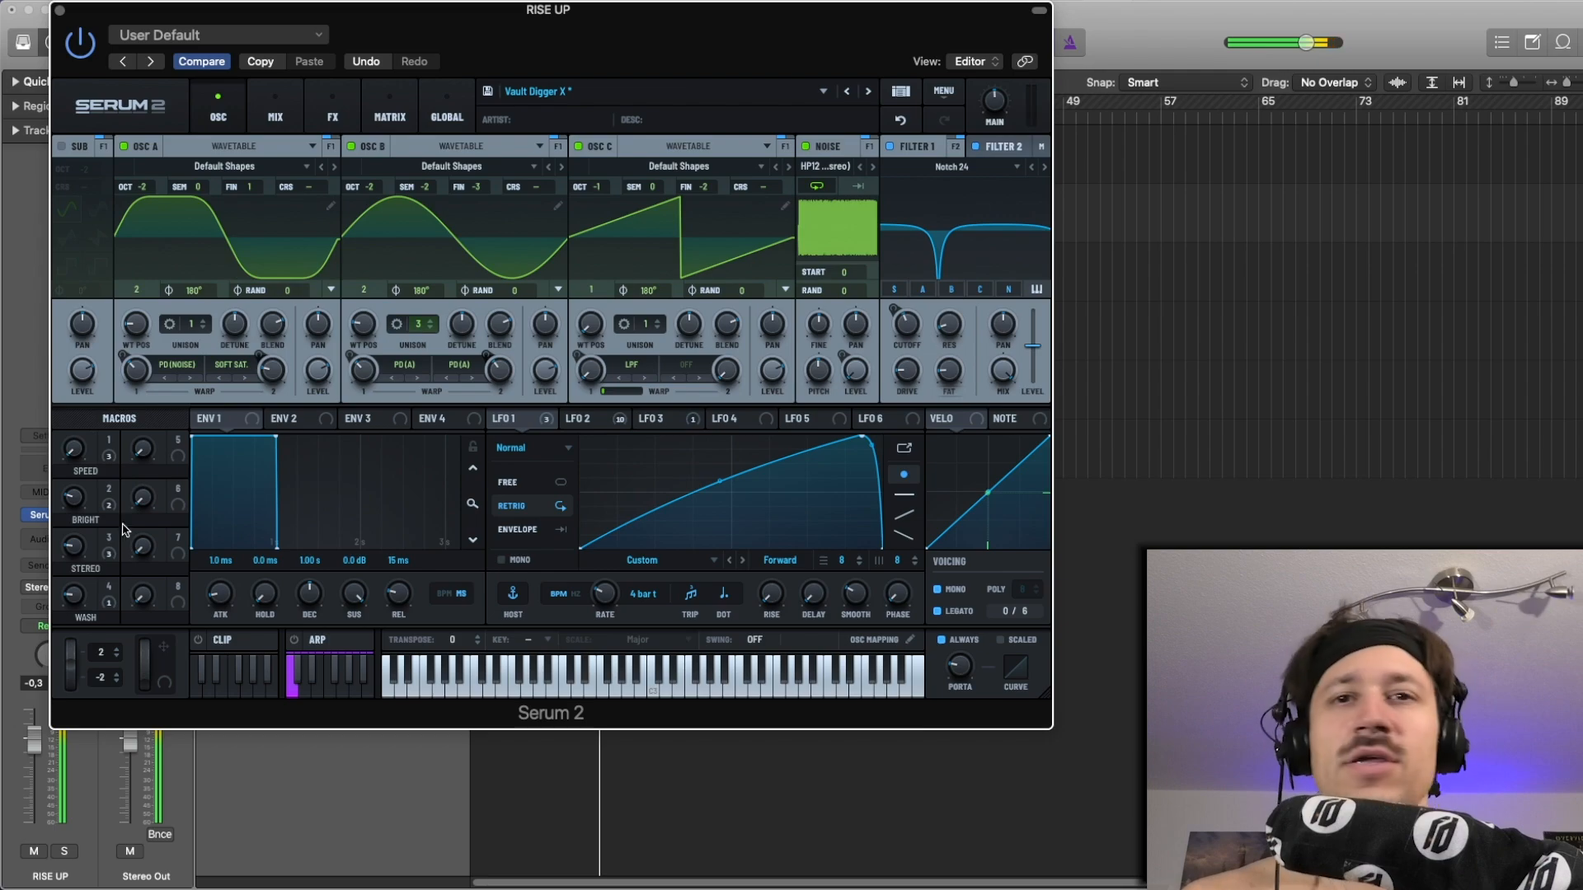
pyautogui.click(59, 11)
# Show the Inst 2 region's notes in the Piano Roll again and hide the editor area.
pyautogui.click(660, 335)
pyautogui.click(621, 233)
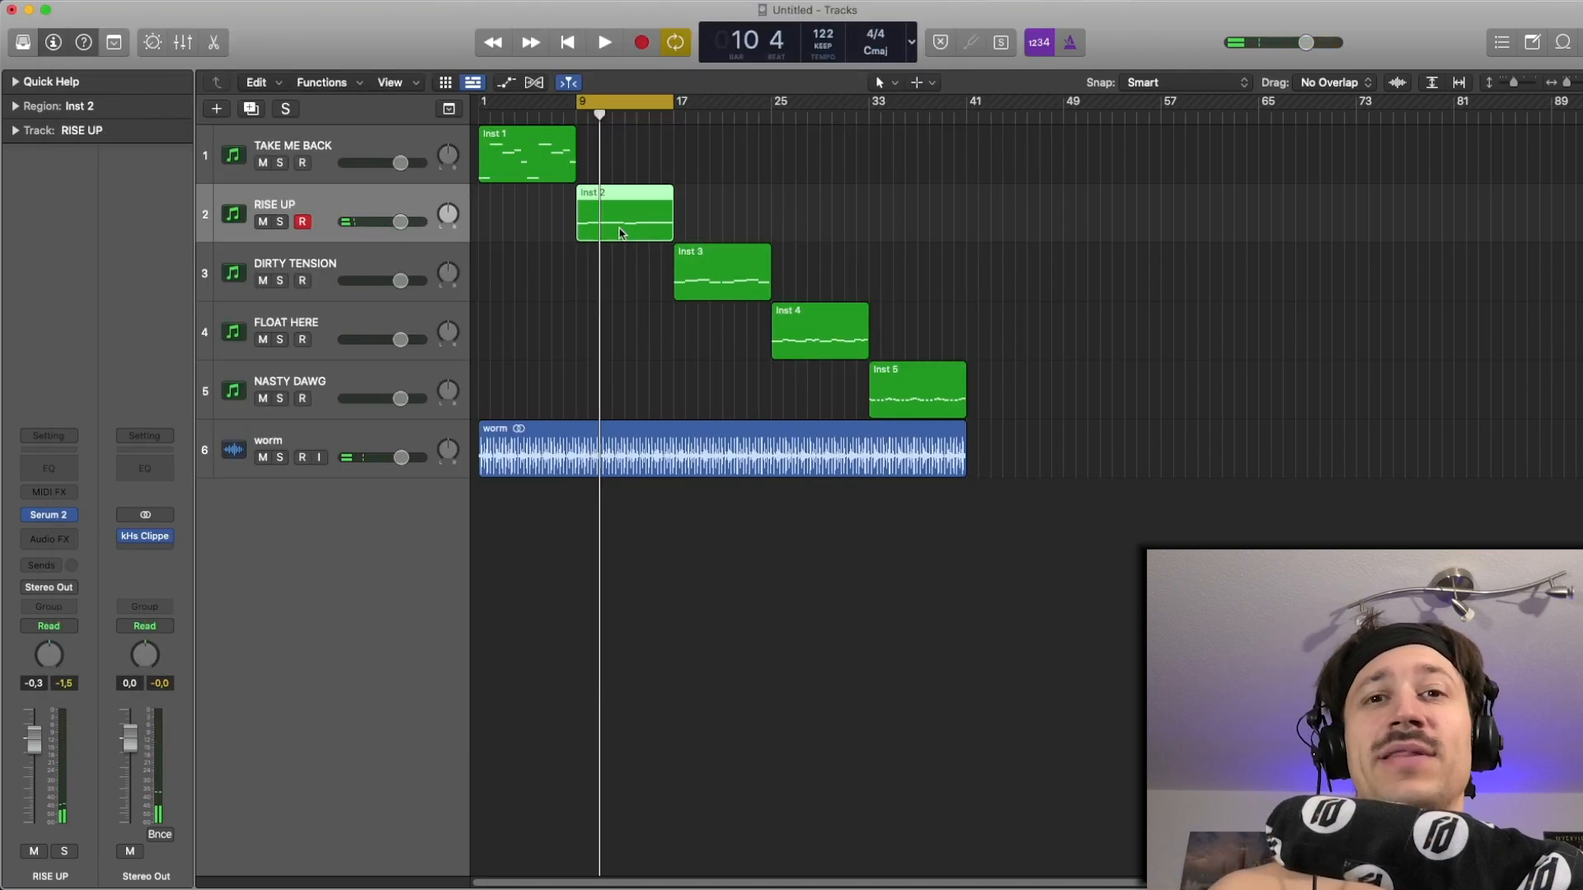
pyautogui.click(625, 280)
pyautogui.click(614, 222)
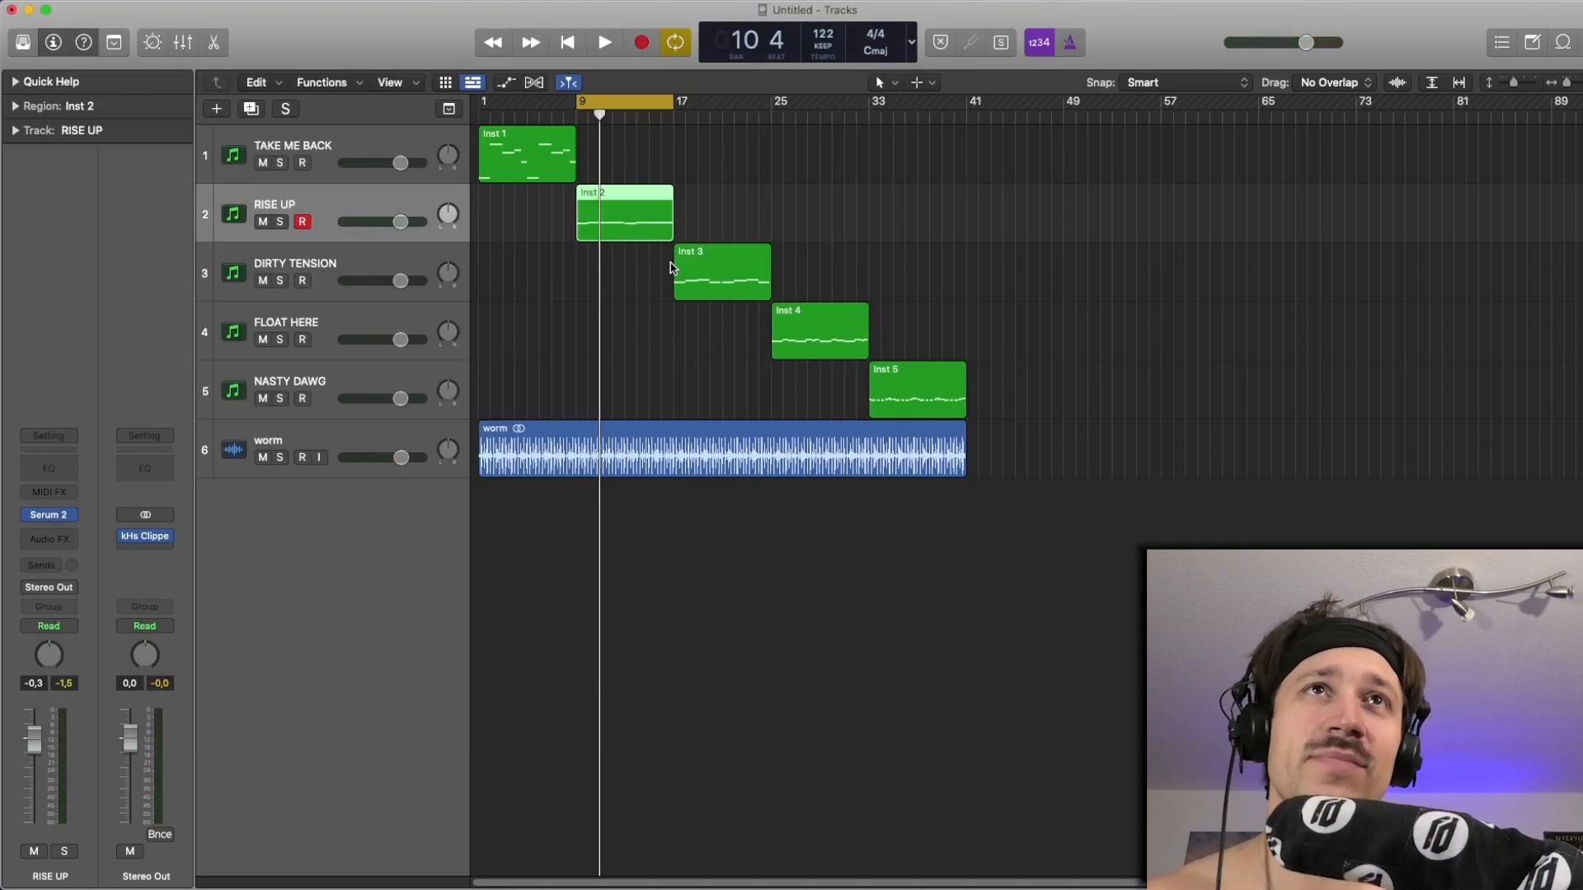
pyautogui.click(628, 252)
pyautogui.doubleClick(629, 226)
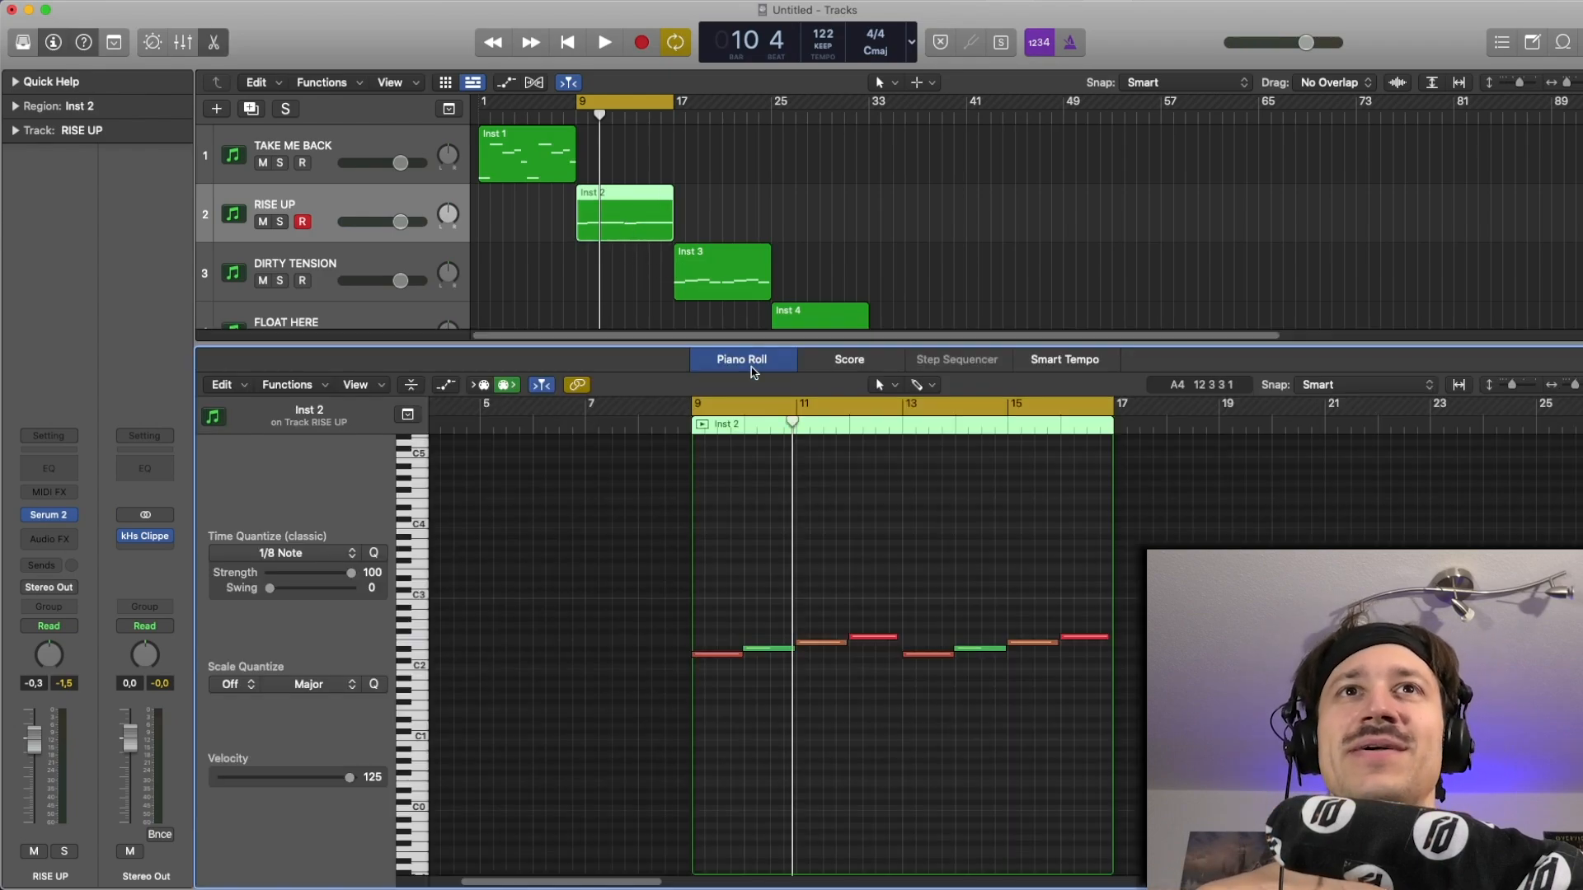
pyautogui.press('e')
# Set the cycle range to bars 17 to 25 over the Inst 3 region and clear the region selection.
pyautogui.moveTo(655, 106); pyautogui.dragTo(753, 106)
pyautogui.hscroll(3, 795, 211)
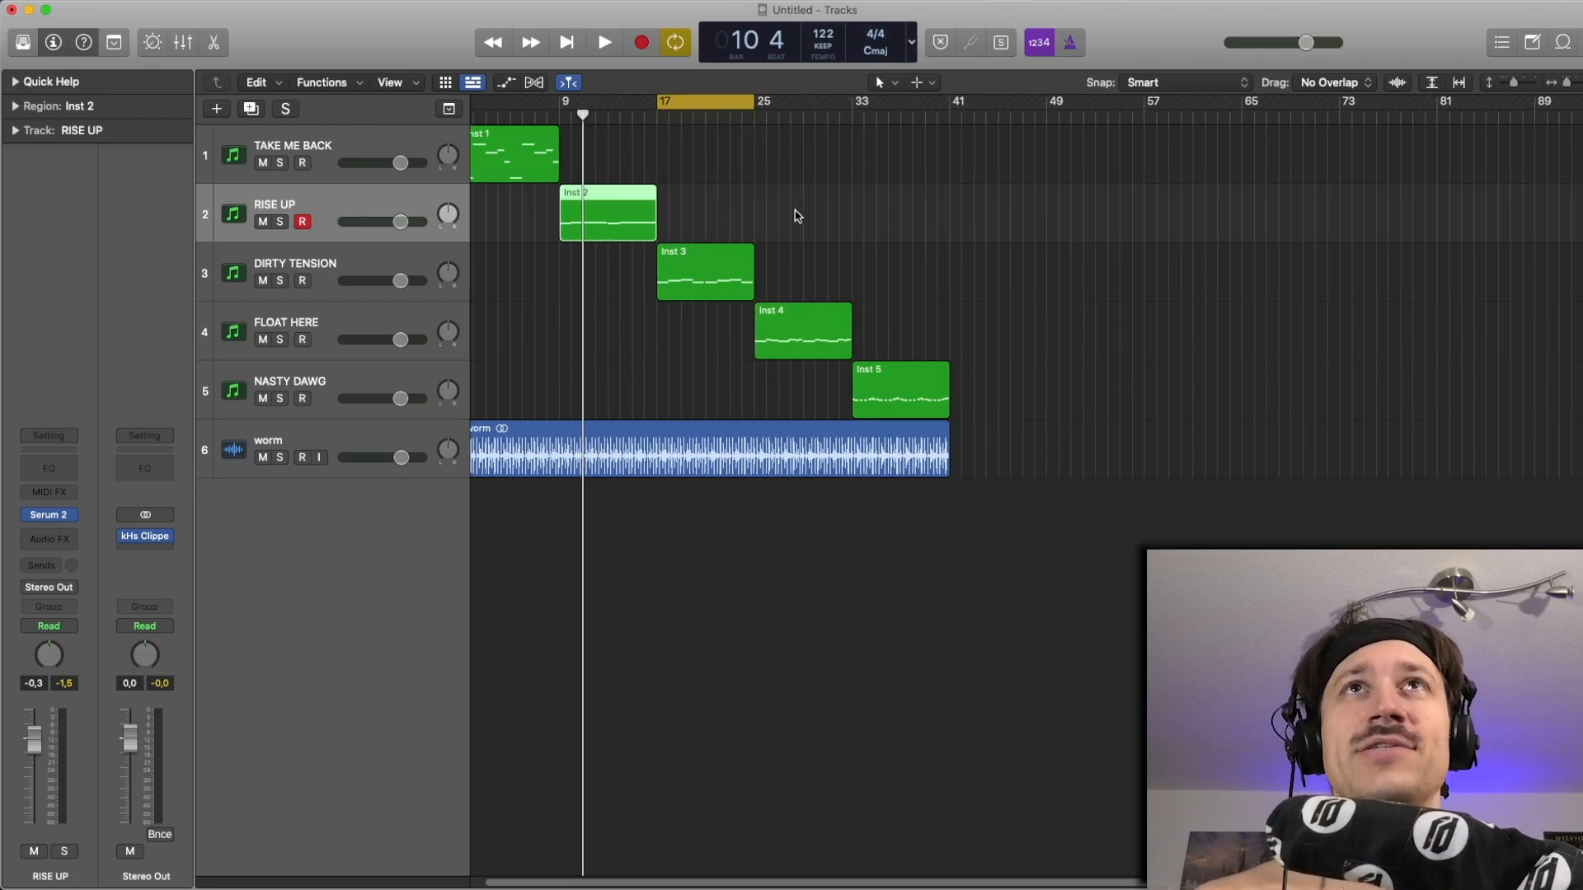
pyautogui.hscroll(-3, 777, 205)
pyautogui.click(779, 180)
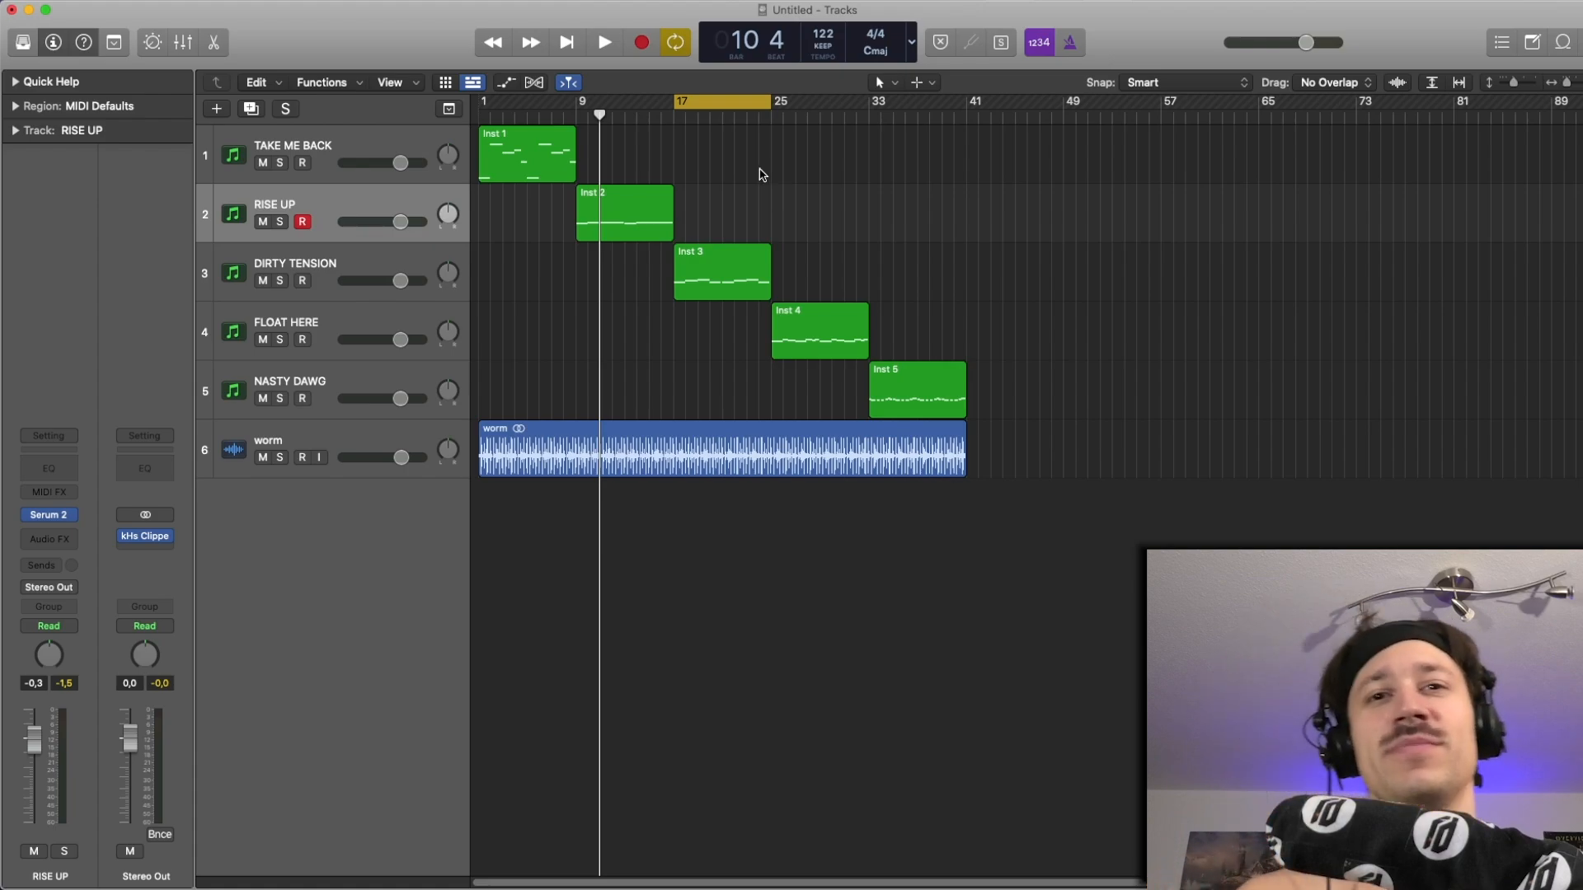
pyautogui.click(734, 266)
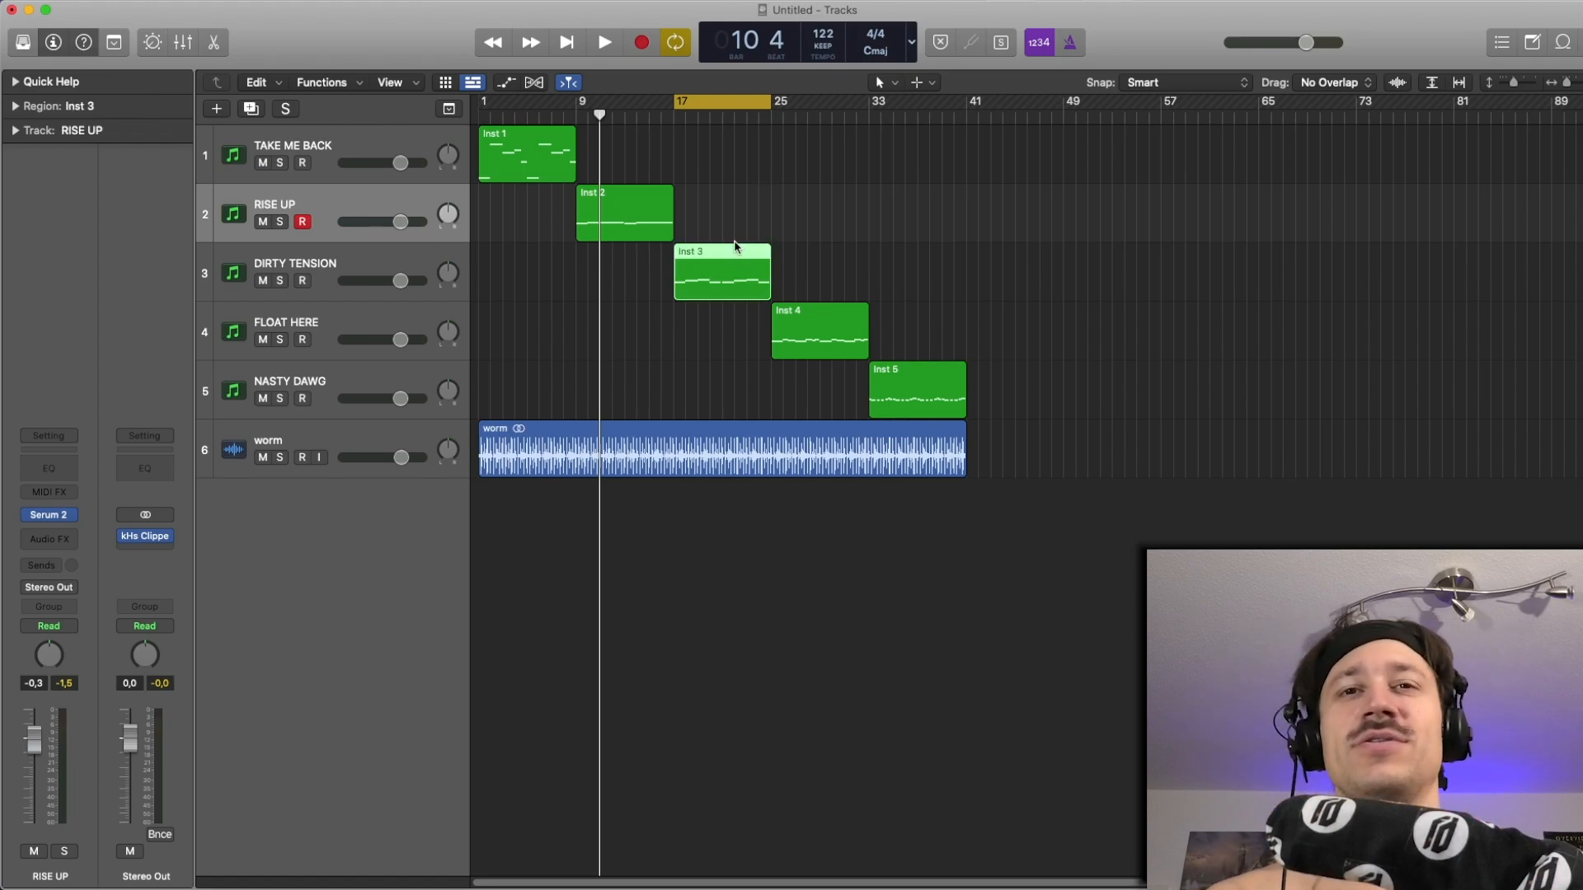
pyautogui.click(746, 211)
pyautogui.click(734, 263)
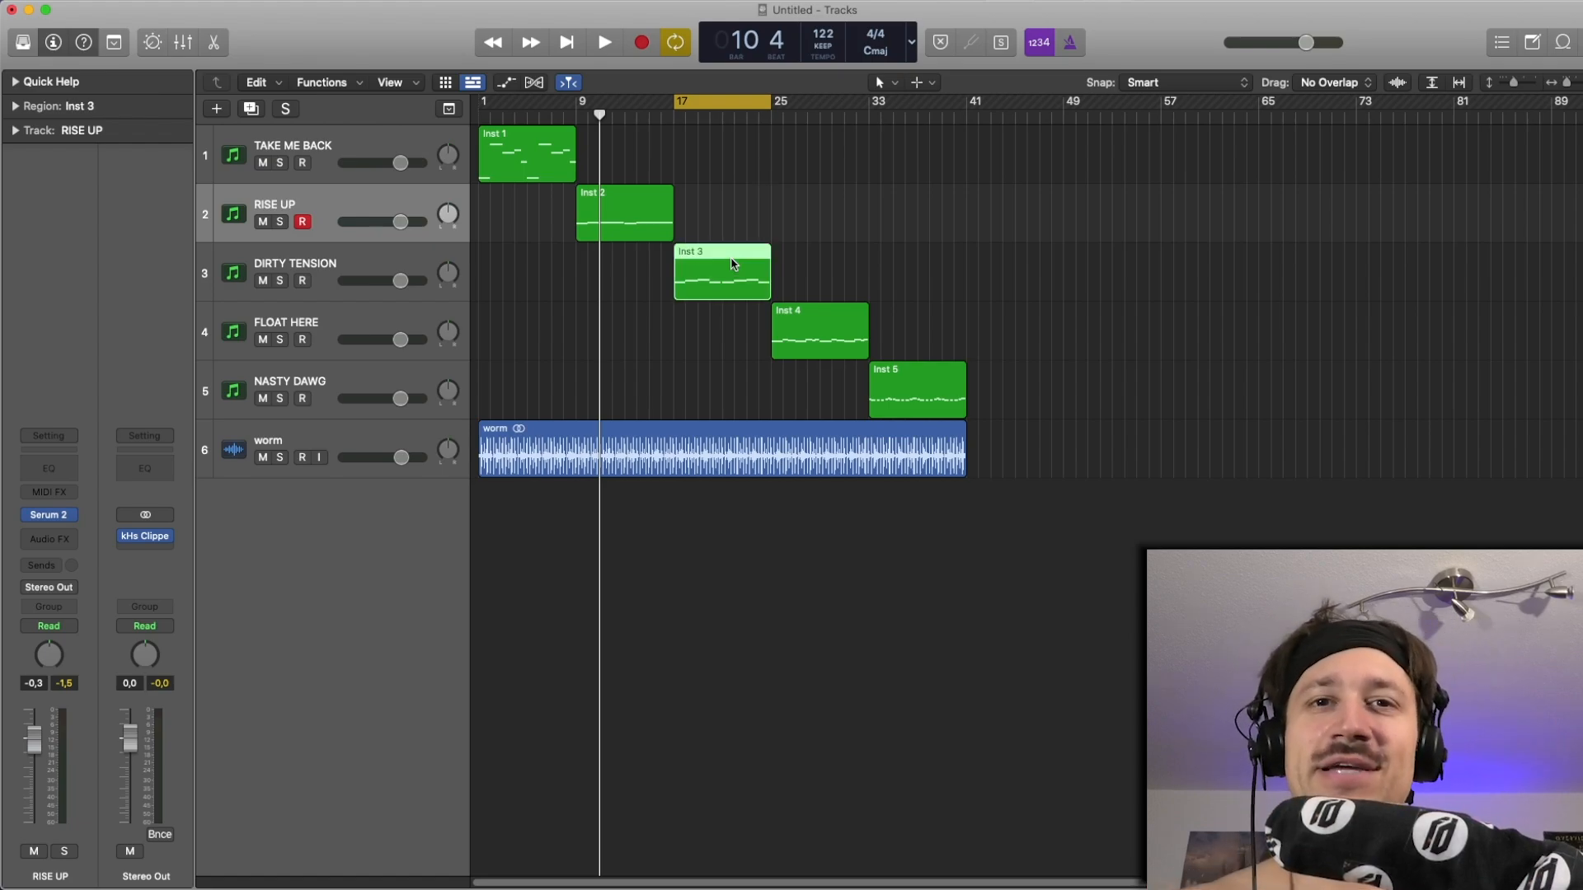
pyautogui.click(732, 216)
pyautogui.click(717, 275)
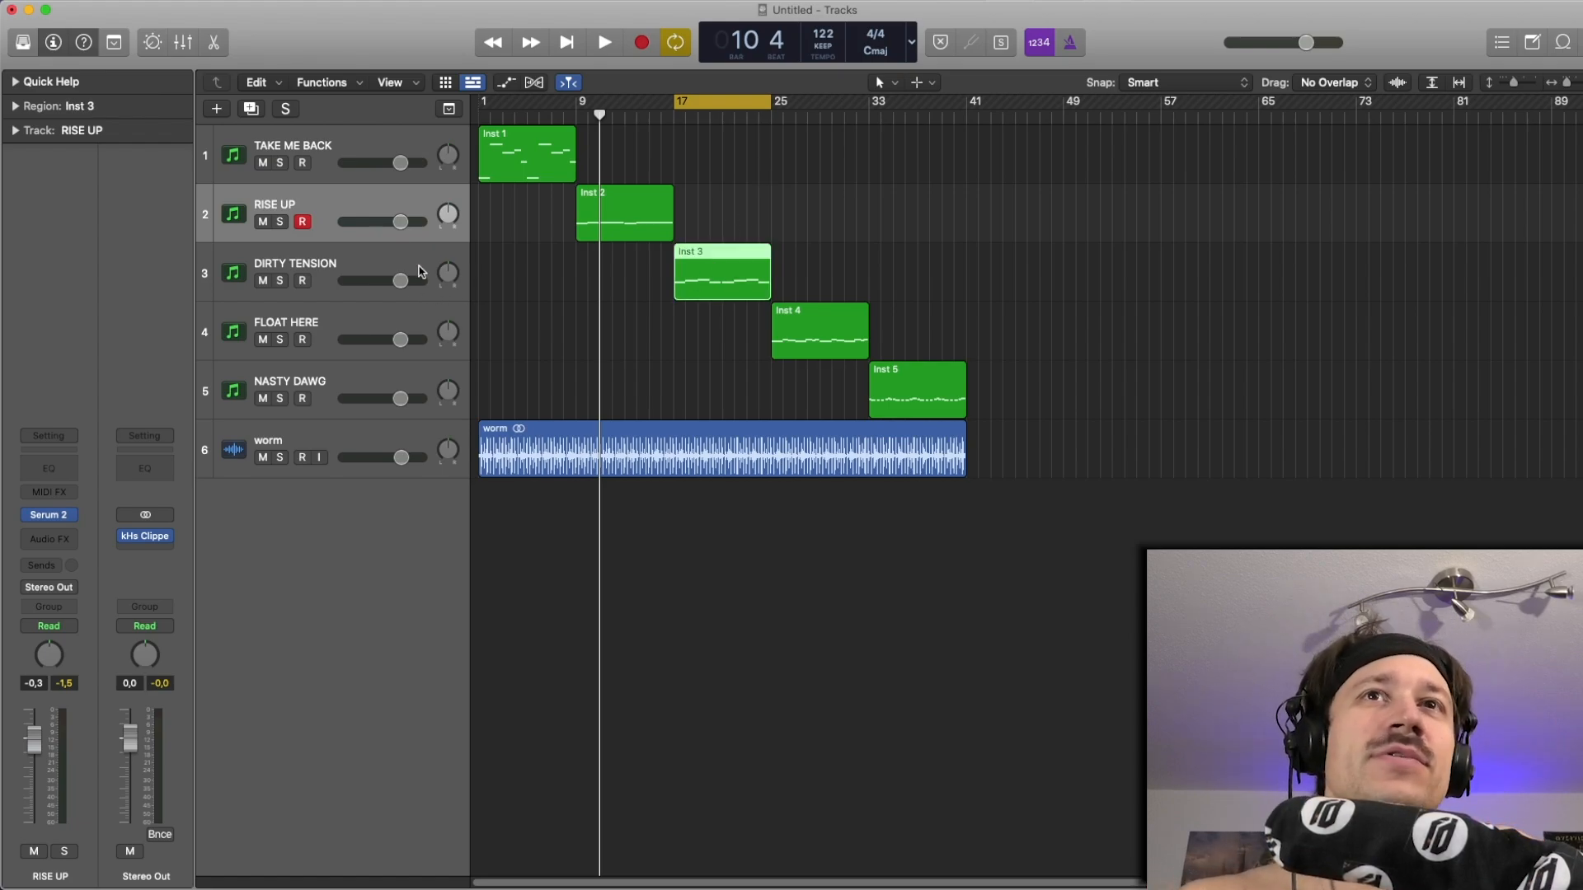
pyautogui.click(554, 375)
pyautogui.click(604, 442)
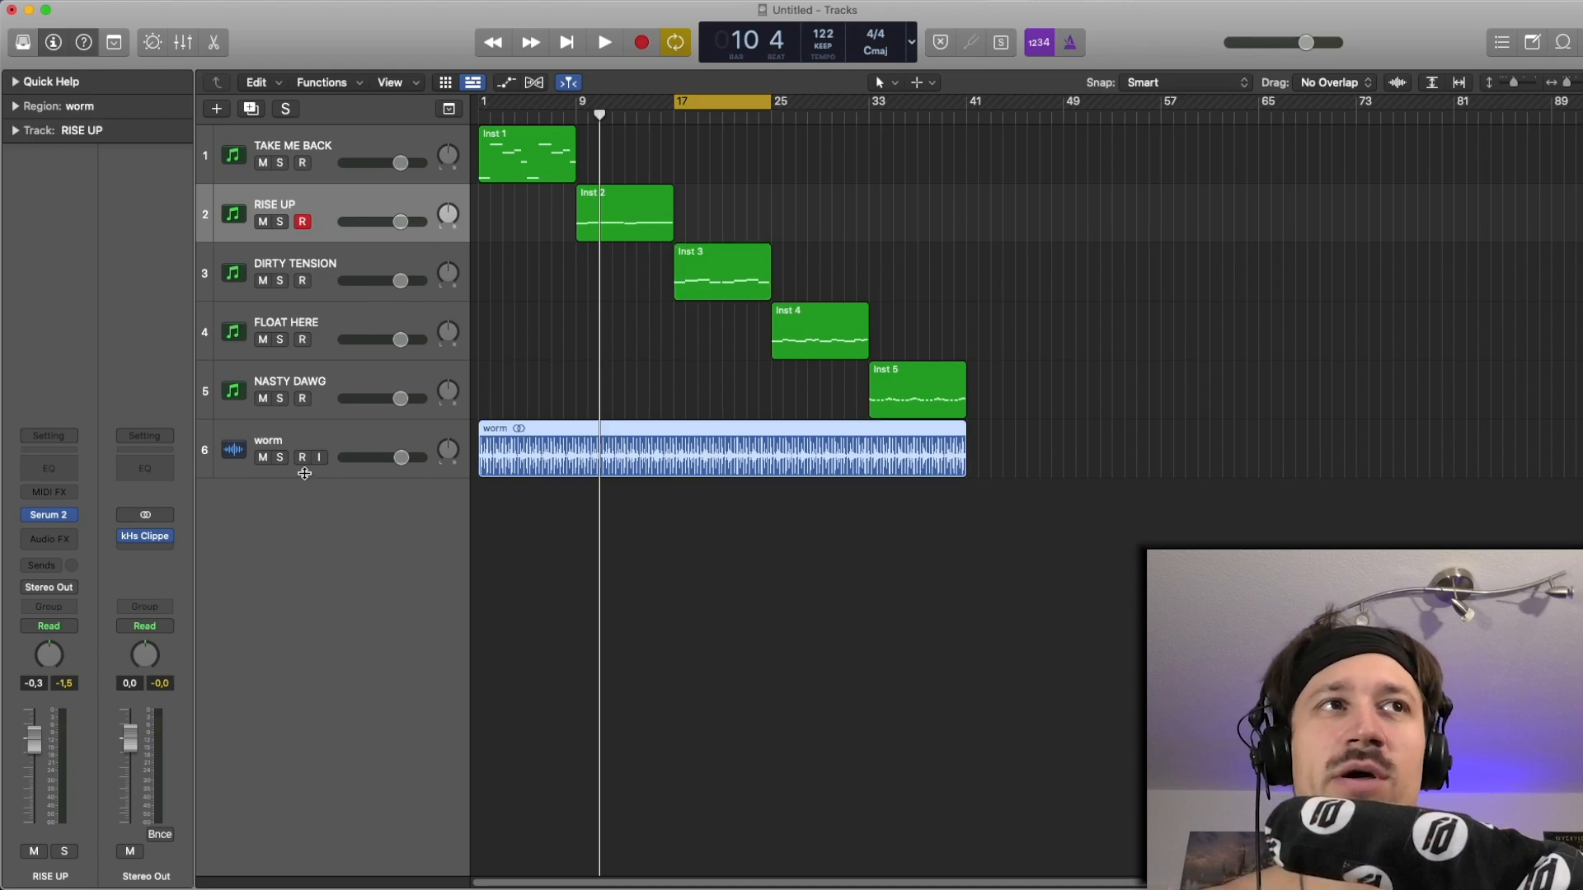
# Solo the worm track, play it briefly from bar 17, and remove the solo.
pyautogui.click(280, 458)
pyautogui.press('space')
pyautogui.click(280, 459)
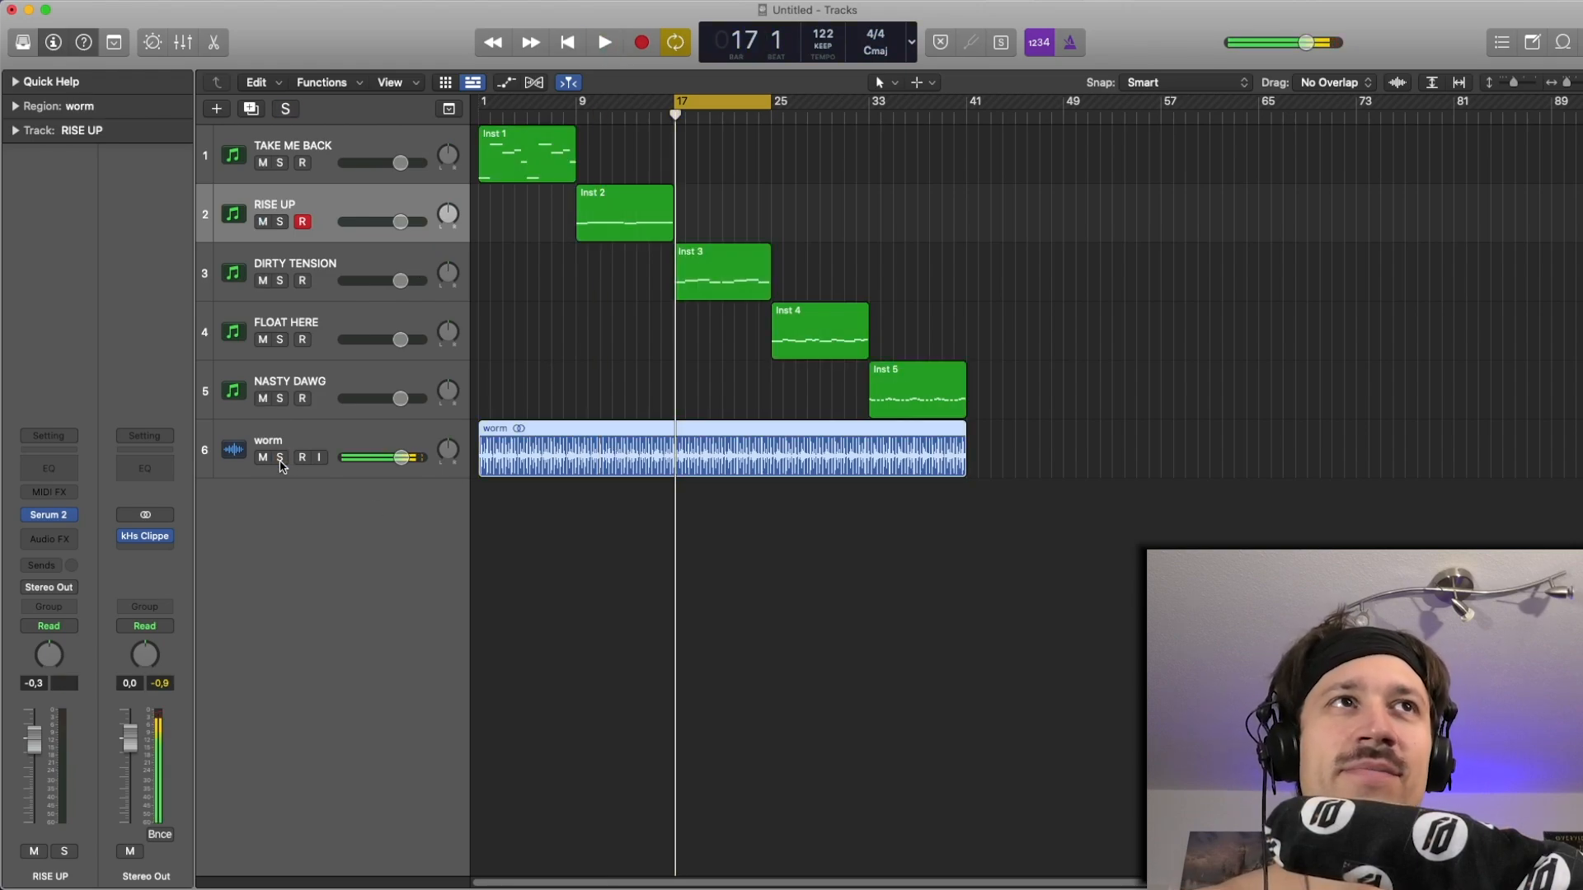
pyautogui.click(566, 295)
# Solo the DIRTY TENSION track and check which preset its Serum 2 holds, closing the plug-in window.
pyautogui.click(280, 284)
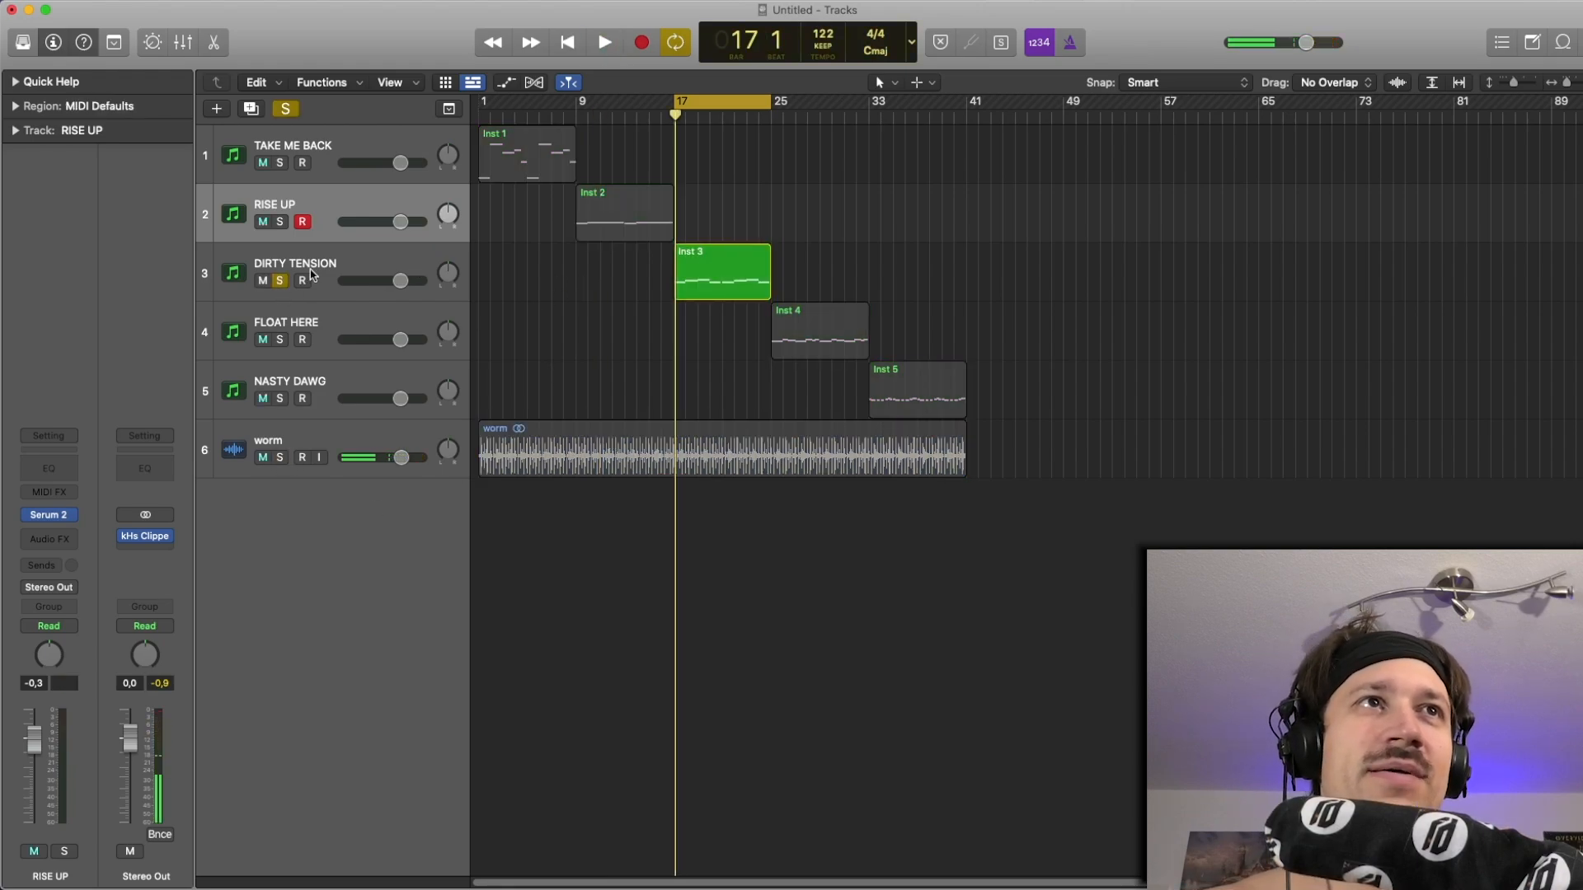
pyautogui.click(318, 272)
pyautogui.click(731, 113)
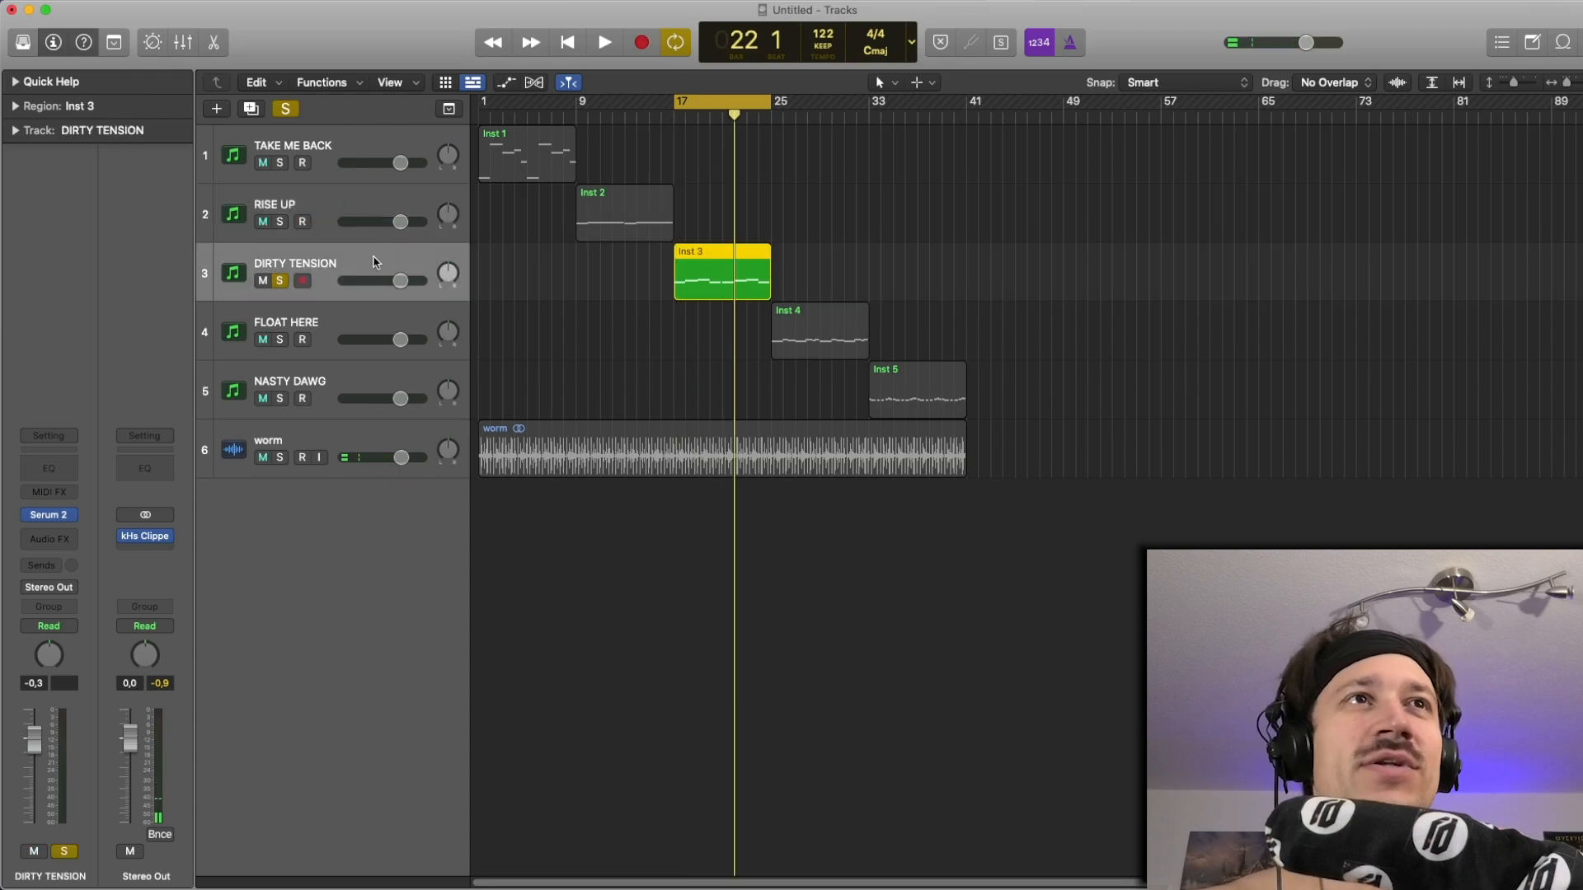
pyautogui.click(51, 516)
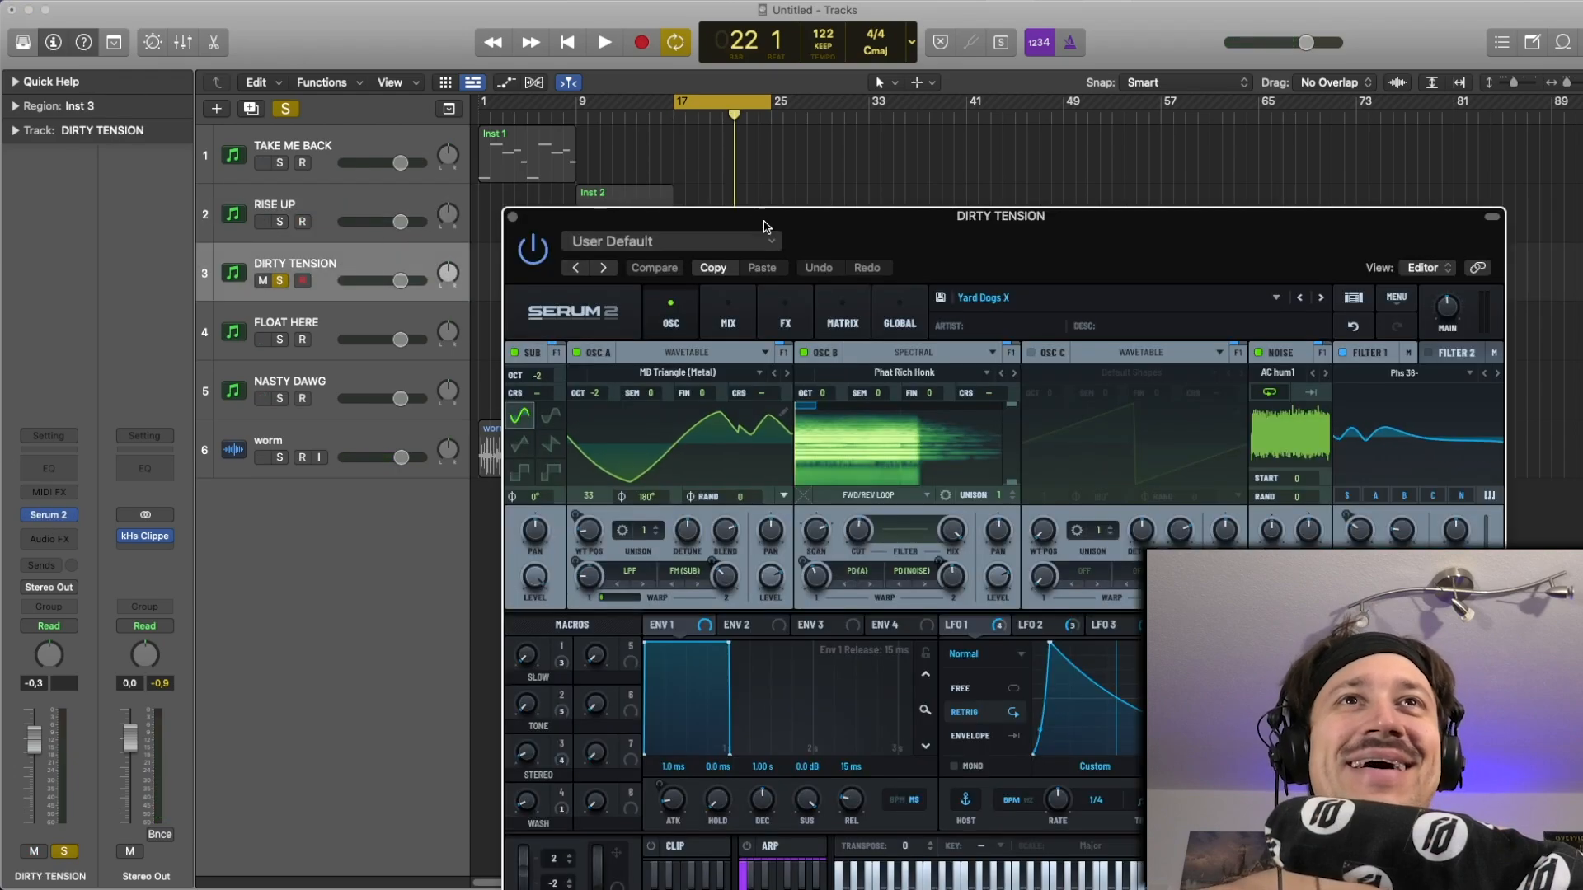
pyautogui.moveTo(761, 227); pyautogui.dragTo(316, 19)
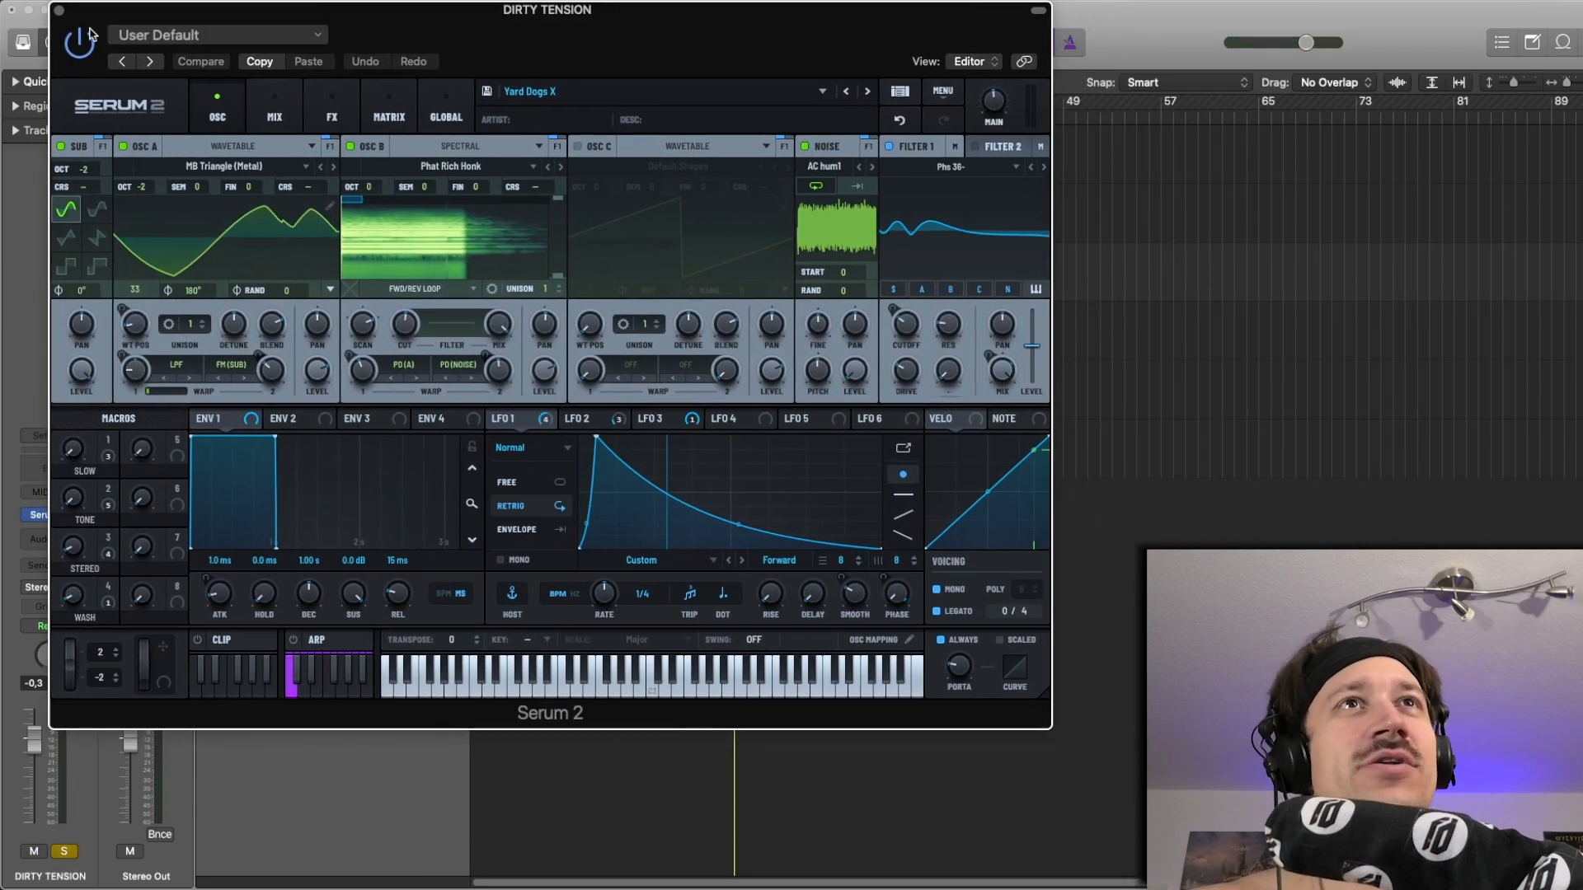
pyautogui.click(60, 11)
# Play the soloed DIRTY TENSION bassline, remove its solo, and play the section with all tracks.
pyautogui.press('space')
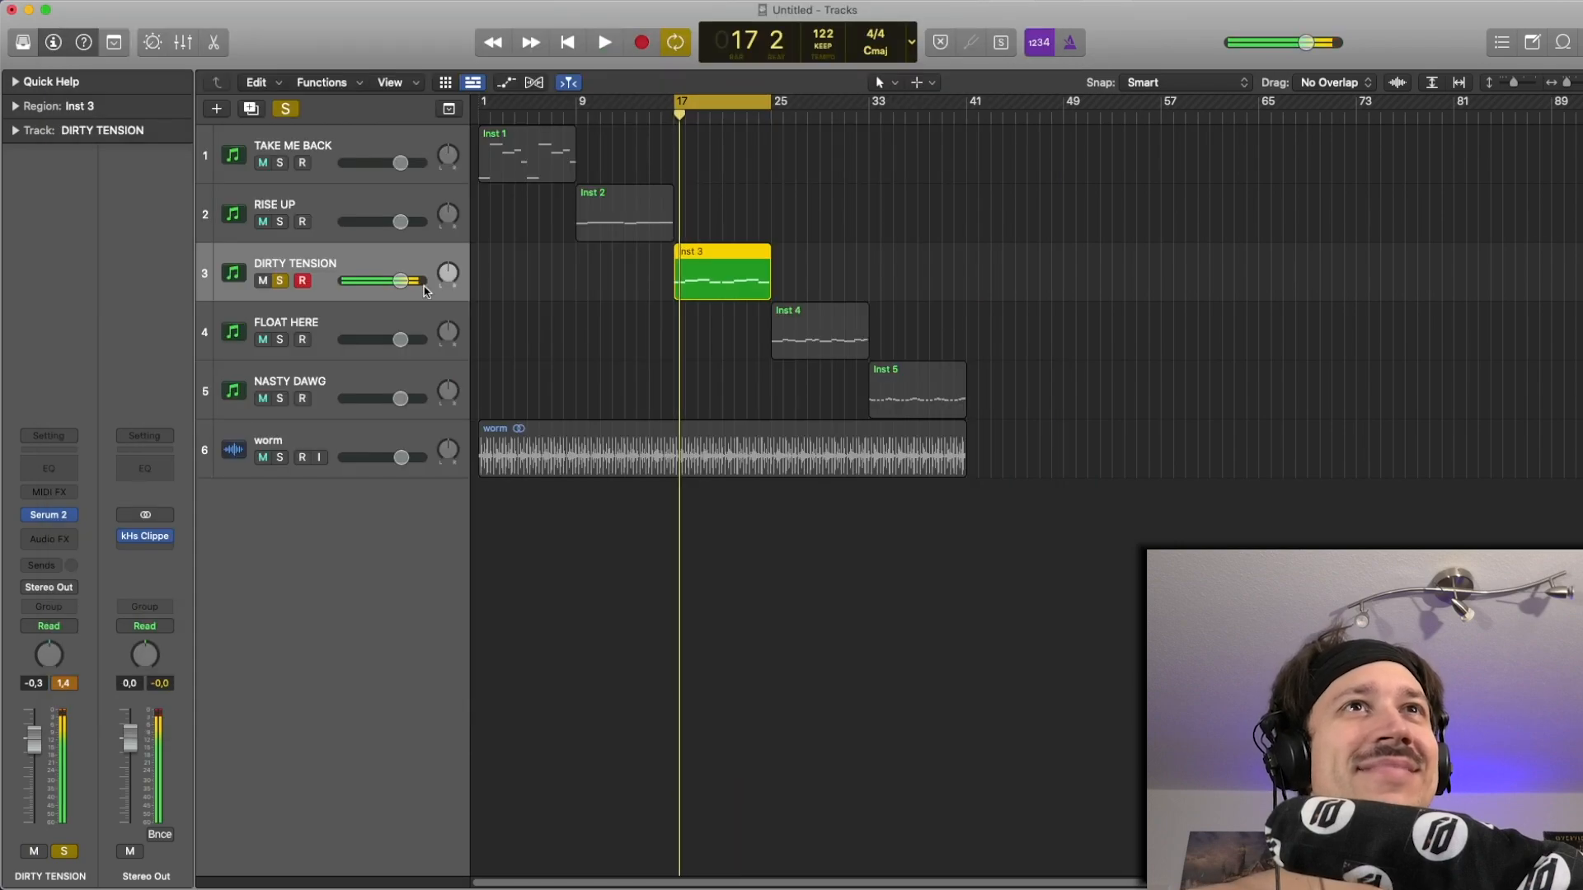
pyautogui.click(286, 285)
pyautogui.click(615, 297)
pyautogui.press('space')
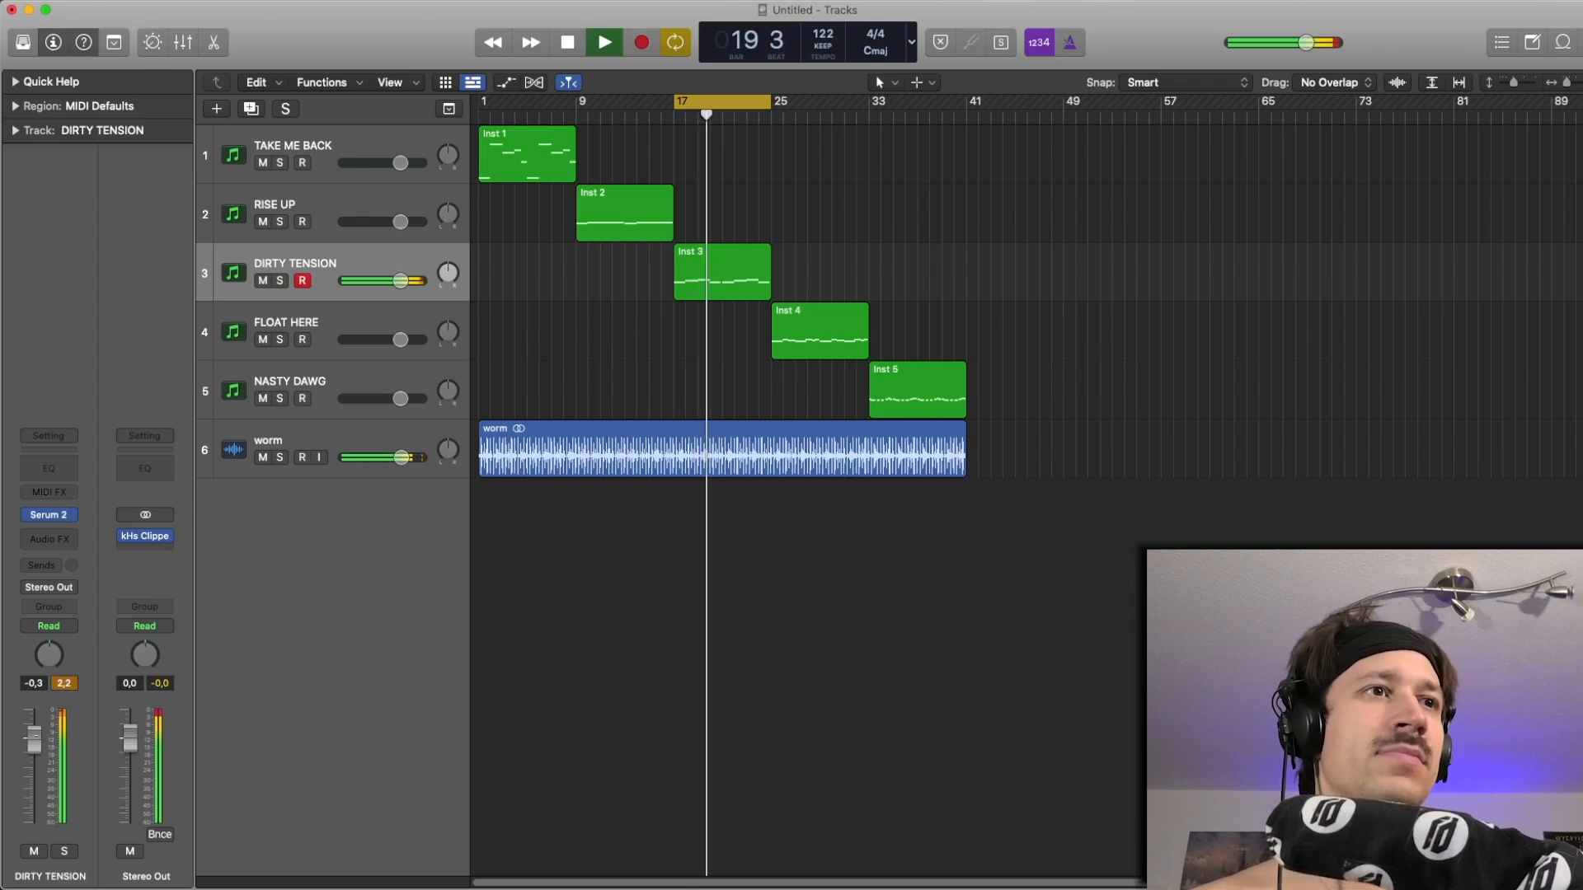
# Copy the kHs Clipper from the Stereo Out channel to the DIRTY TENSION channel and open that track's Serum 2.
pyautogui.moveTo(145, 536); pyautogui.dragTo(63, 540)
pyautogui.click(49, 514)
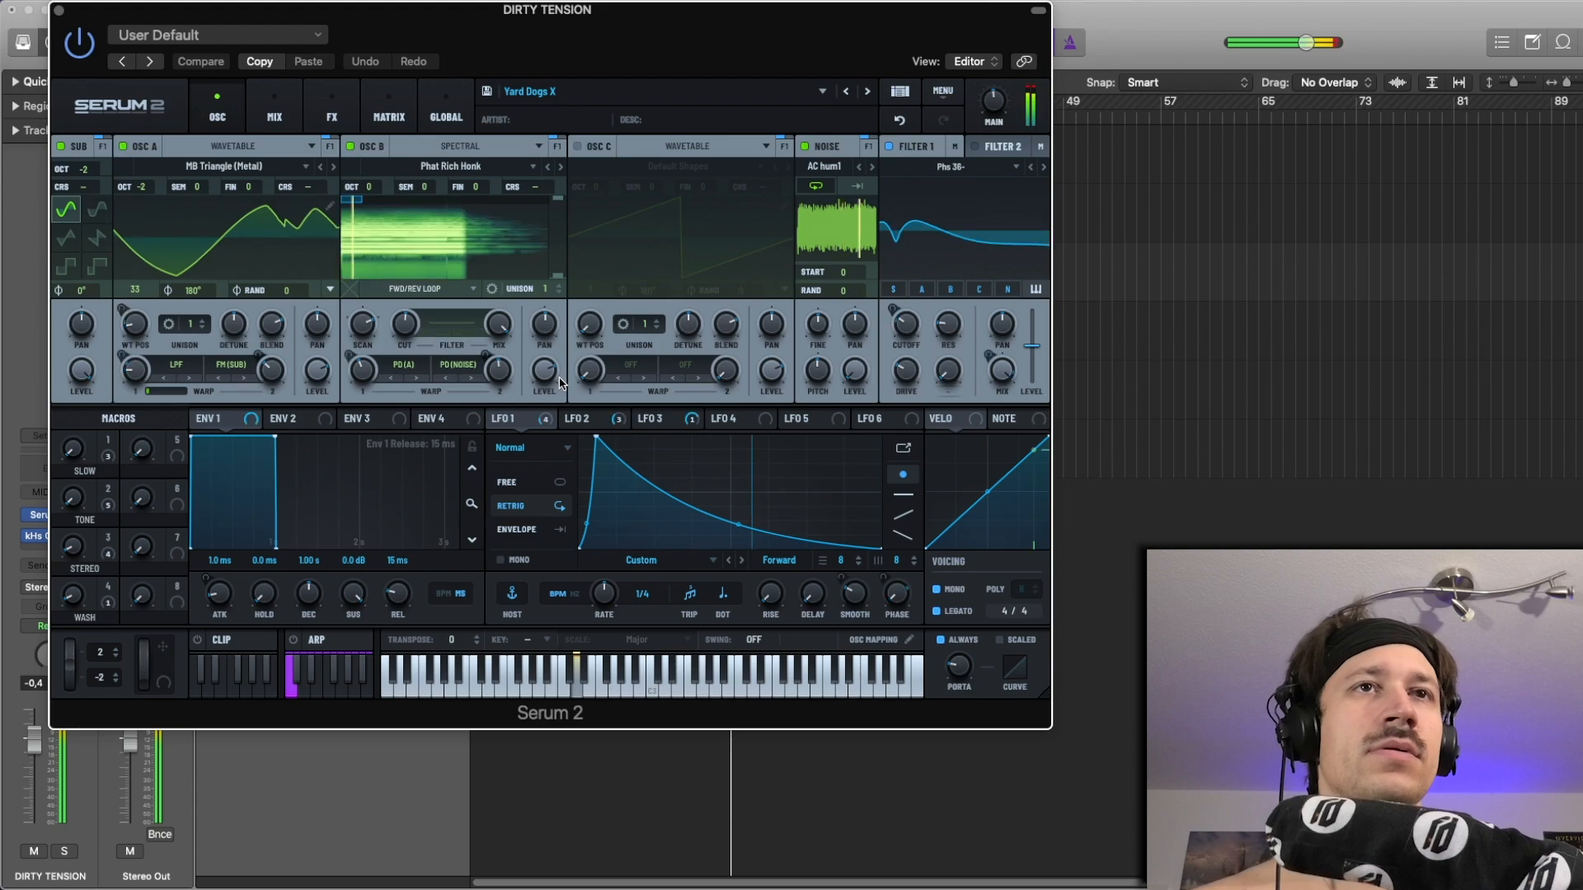
# Vary the SLOW, TONE, STEREO and WASH macros during playback, finish with SLOW at its minimum, and close the plug-in window.
pyautogui.moveTo(73, 450); pyautogui.dragTo(88, 399)
pyautogui.moveTo(77, 497); pyautogui.dragTo(75, 454)
pyautogui.moveTo(79, 547); pyautogui.dragTo(79, 523)
pyautogui.moveTo(77, 457); pyautogui.dragTo(78, 435)
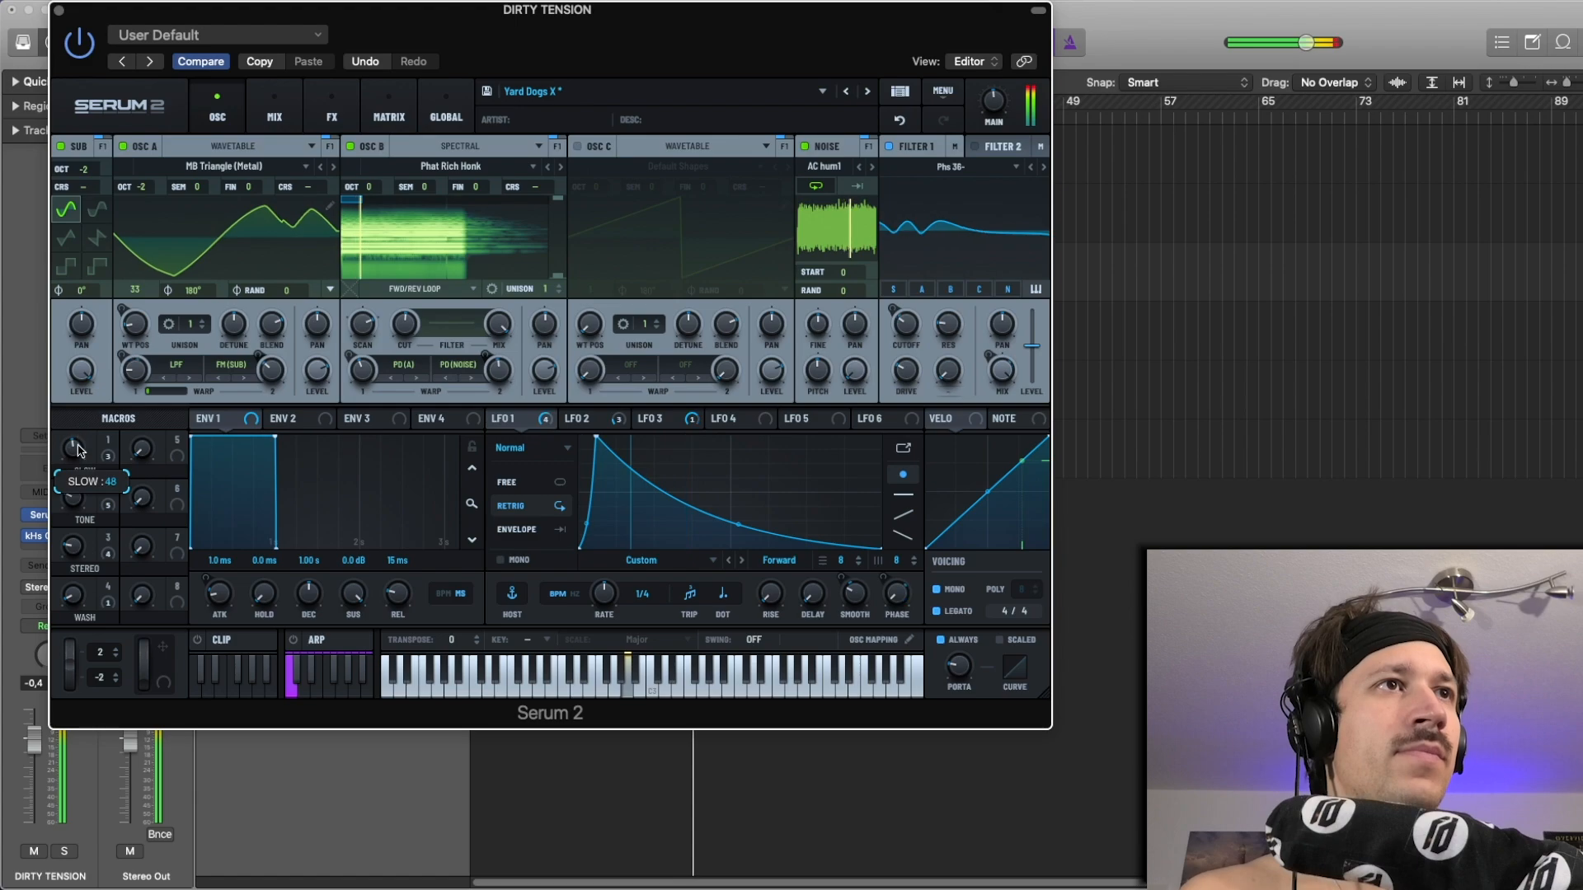
pyautogui.moveTo(78, 503); pyautogui.dragTo(79, 425)
pyautogui.moveTo(75, 497); pyautogui.dragTo(74, 538)
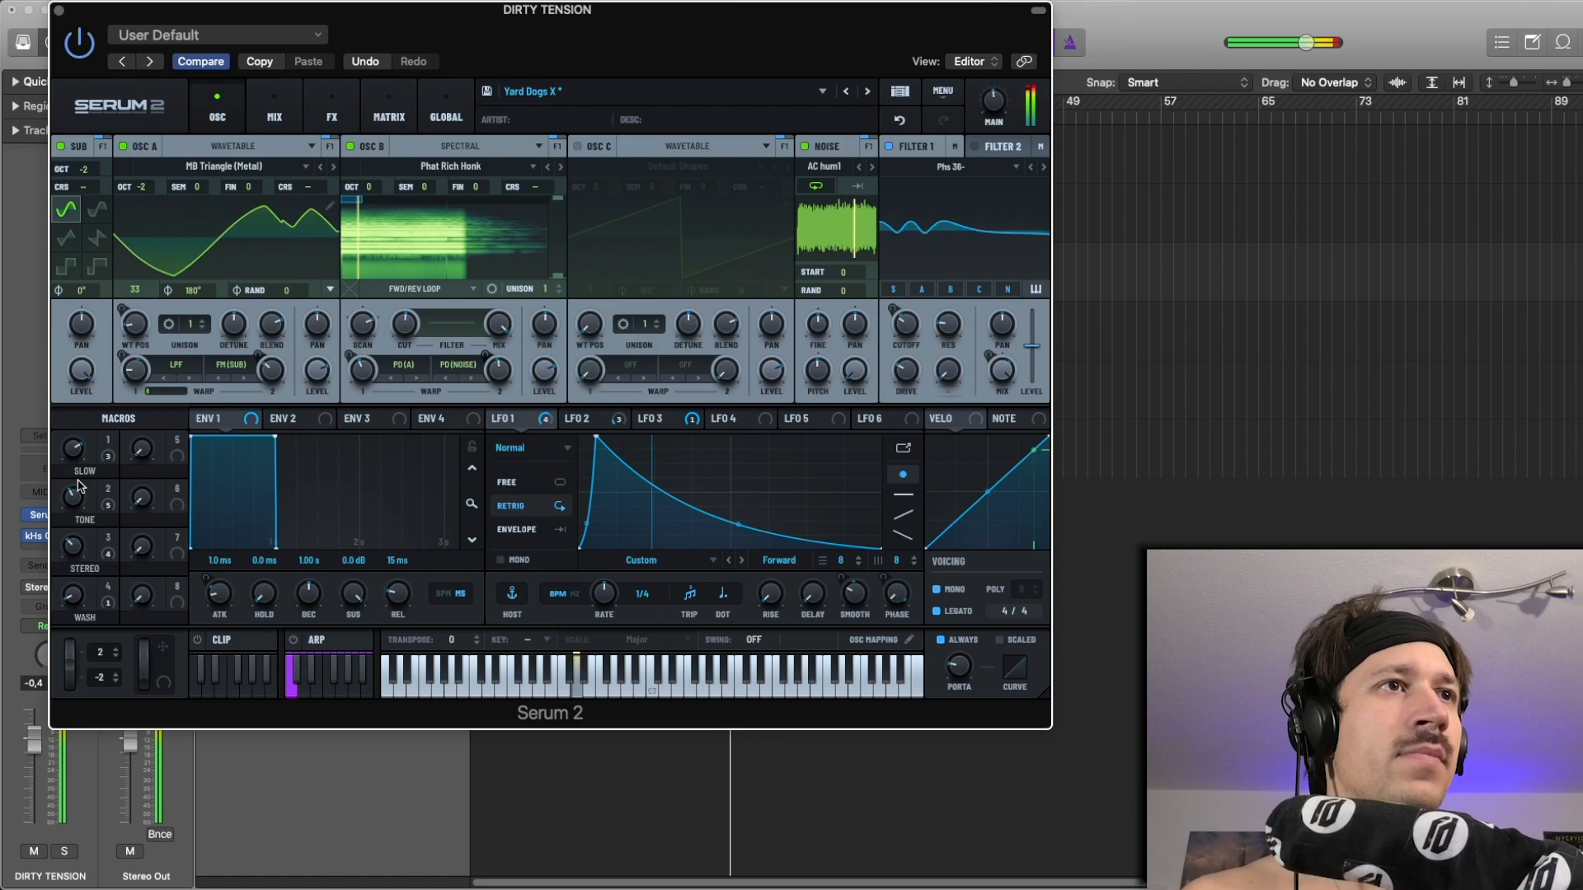
pyautogui.moveTo(78, 444)
pyautogui.mouseDown()
pyautogui.moveTo(78, 513)
pyautogui.moveTo(78, 454)
pyautogui.mouseUp()
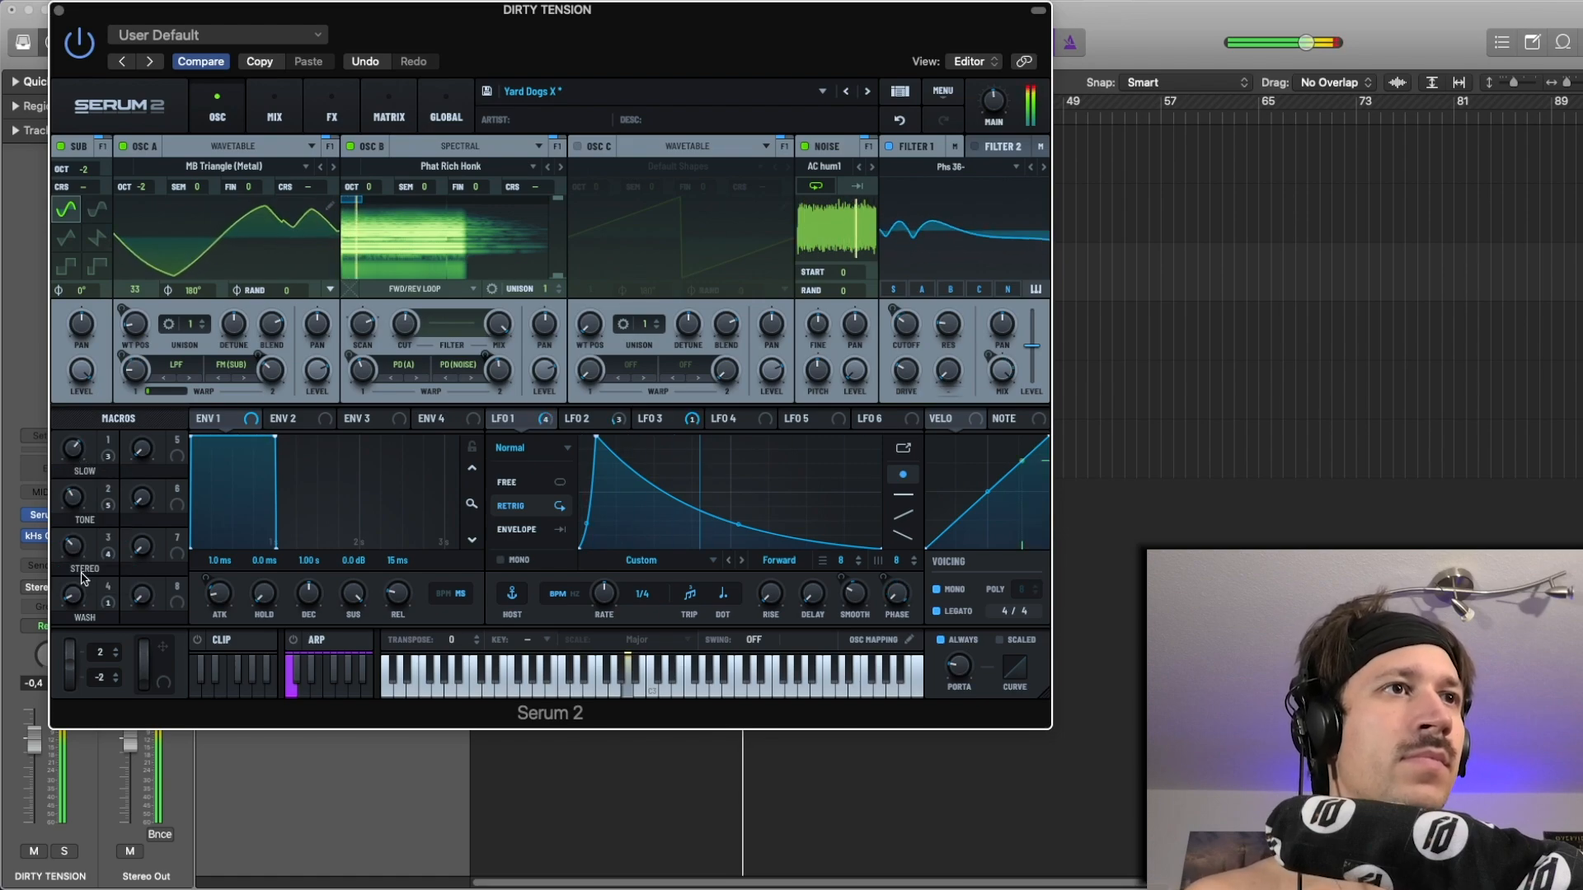
pyautogui.moveTo(77, 591); pyautogui.dragTo(80, 574)
pyautogui.moveTo(78, 494); pyautogui.dragTo(77, 540)
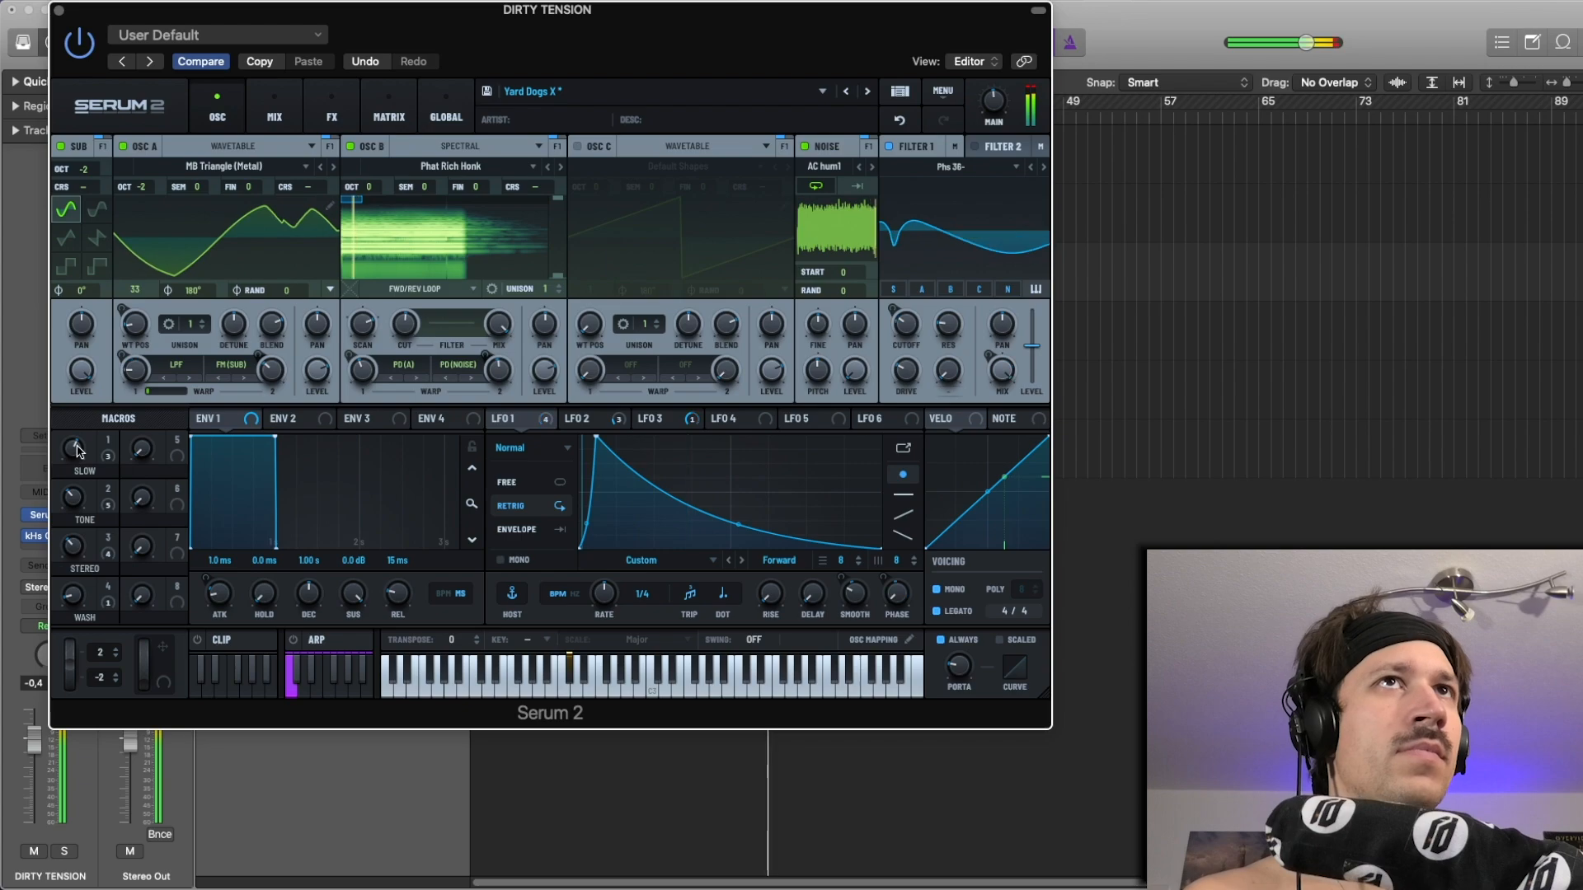
pyautogui.moveTo(76, 449); pyautogui.dragTo(73, 684)
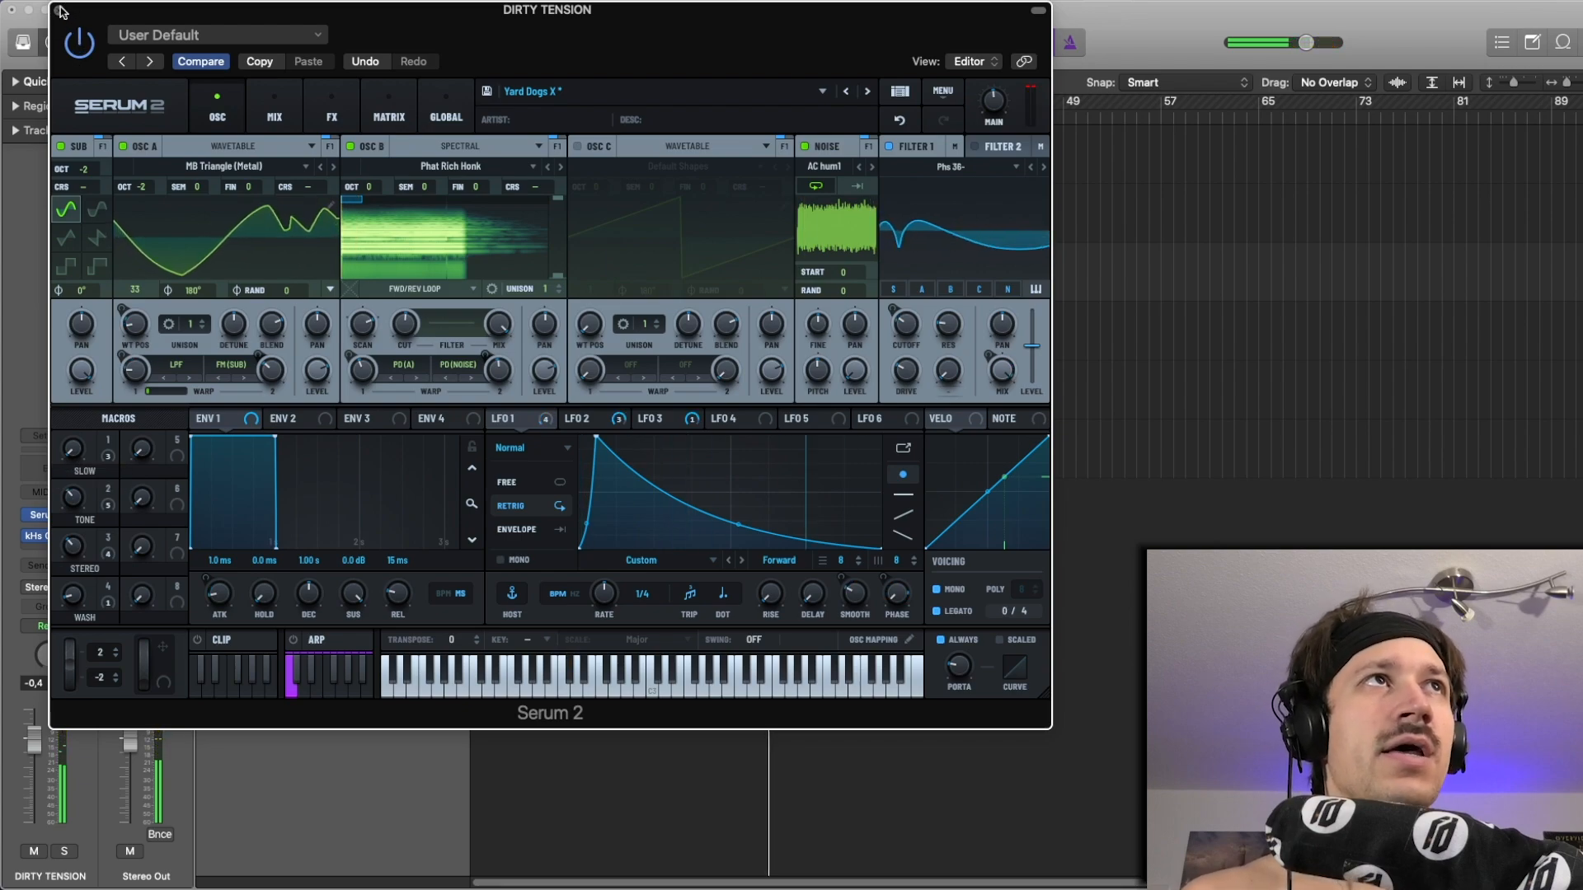
pyautogui.click(58, 10)
# Show the Inst 3 region's notes in the Piano Roll and audition its first note at bar 17.
pyautogui.doubleClick(723, 293)
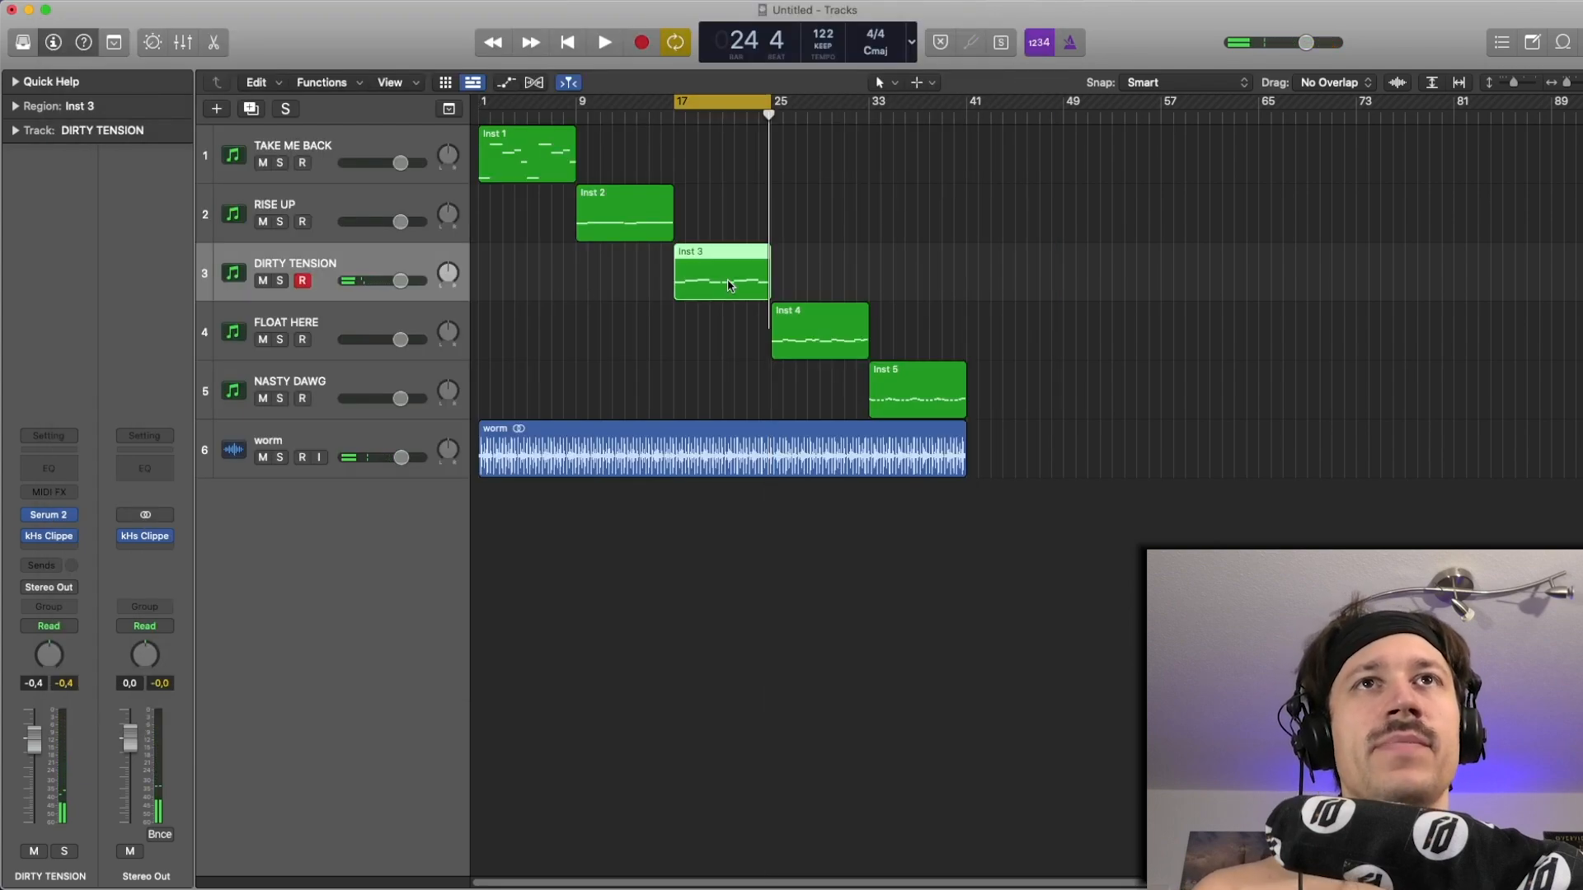
pyautogui.hscroll(10, 1080, 671)
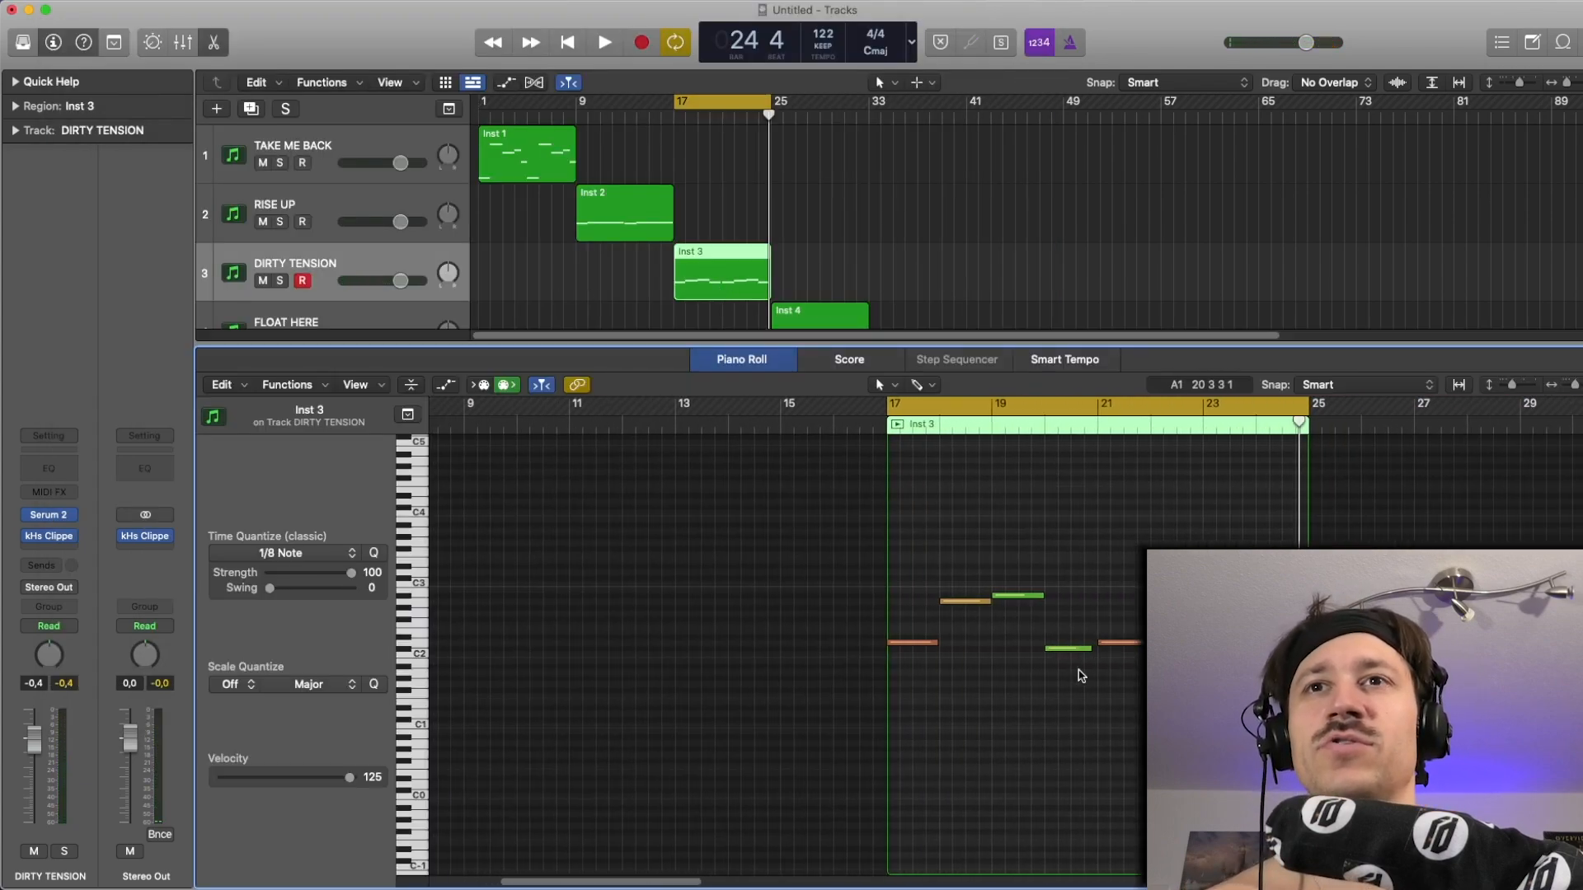
pyautogui.hscroll(-4, 913, 650)
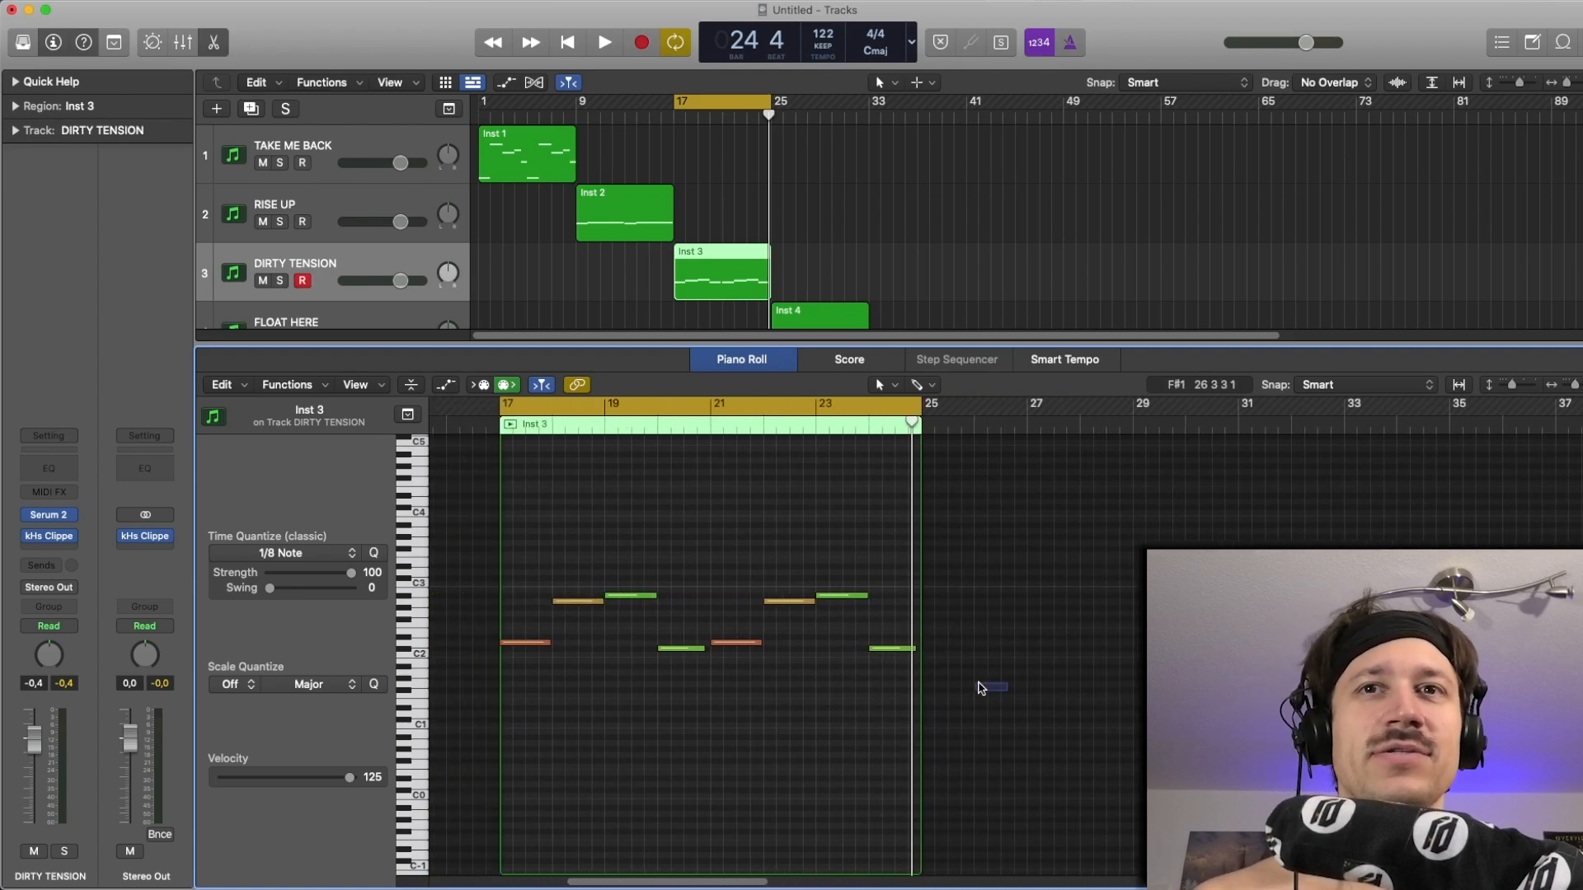
pyautogui.moveTo(979, 682); pyautogui.dragTo(846, 638)
pyautogui.hscroll(1, 660, 659)
pyautogui.click(604, 652)
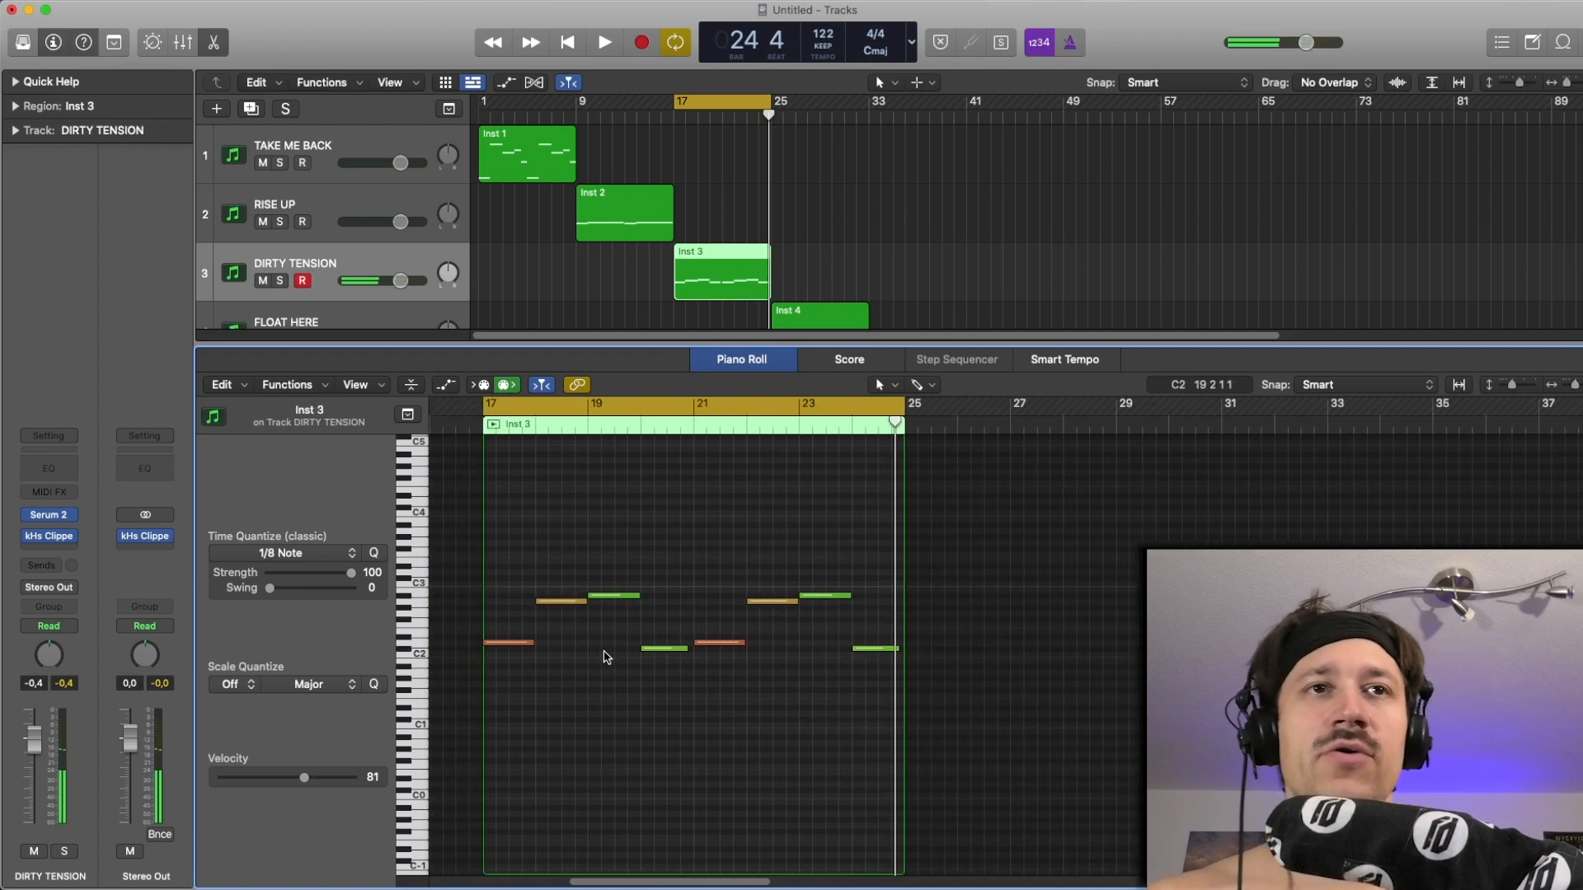
pyautogui.click(517, 645)
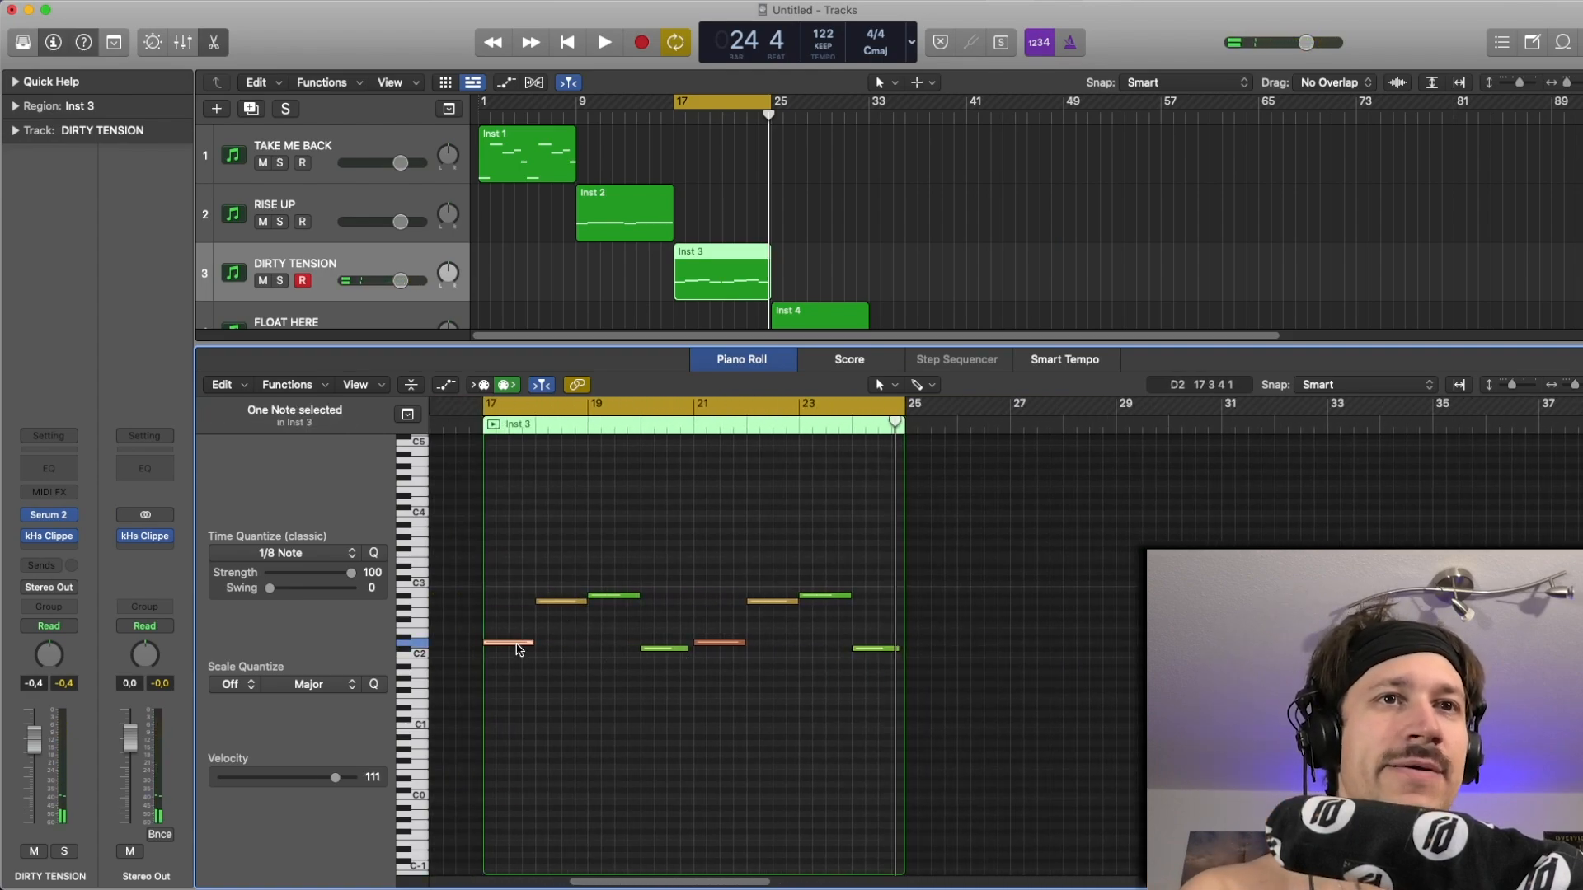
# Audition the Inst 3 notes at bars 18, 19 and 20 one by one in the Piano Roll.
pyautogui.click(559, 611)
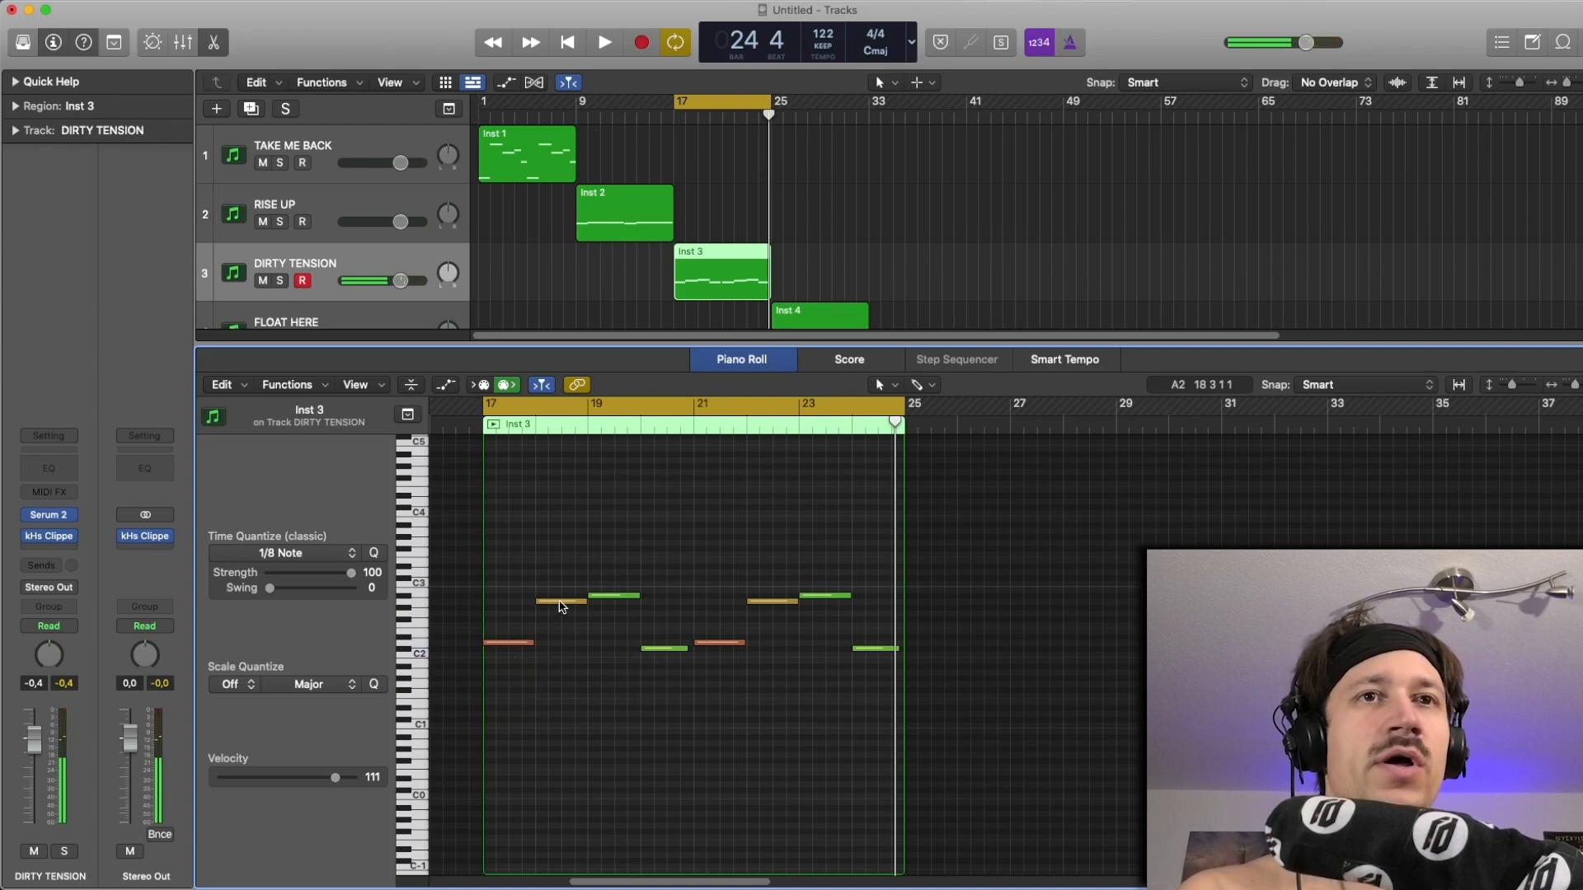
pyautogui.moveTo(560, 608)
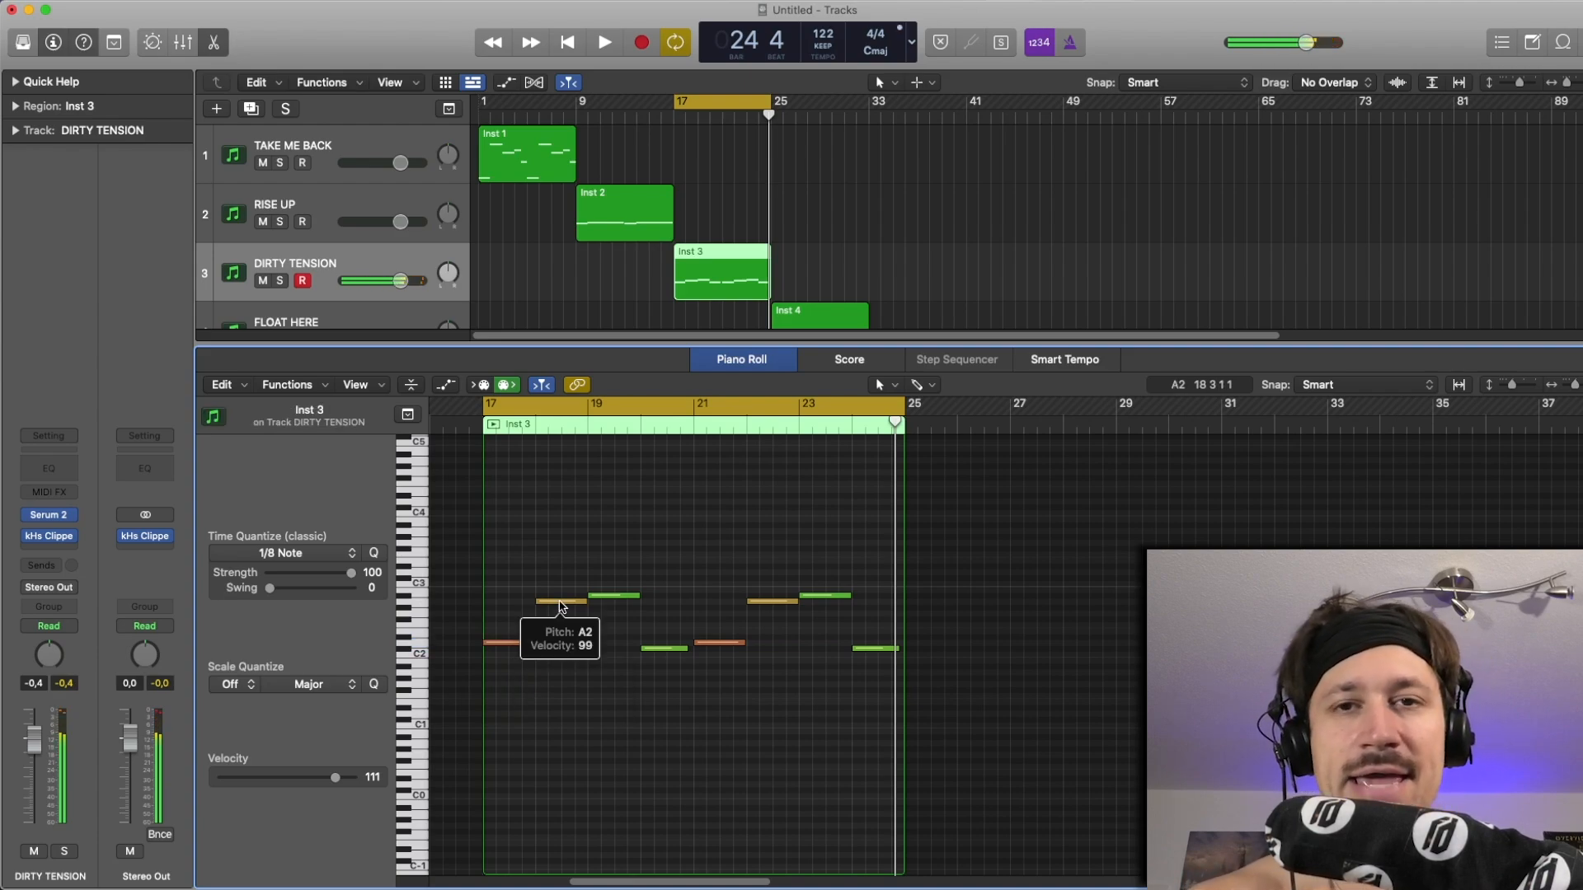
pyautogui.click(611, 597)
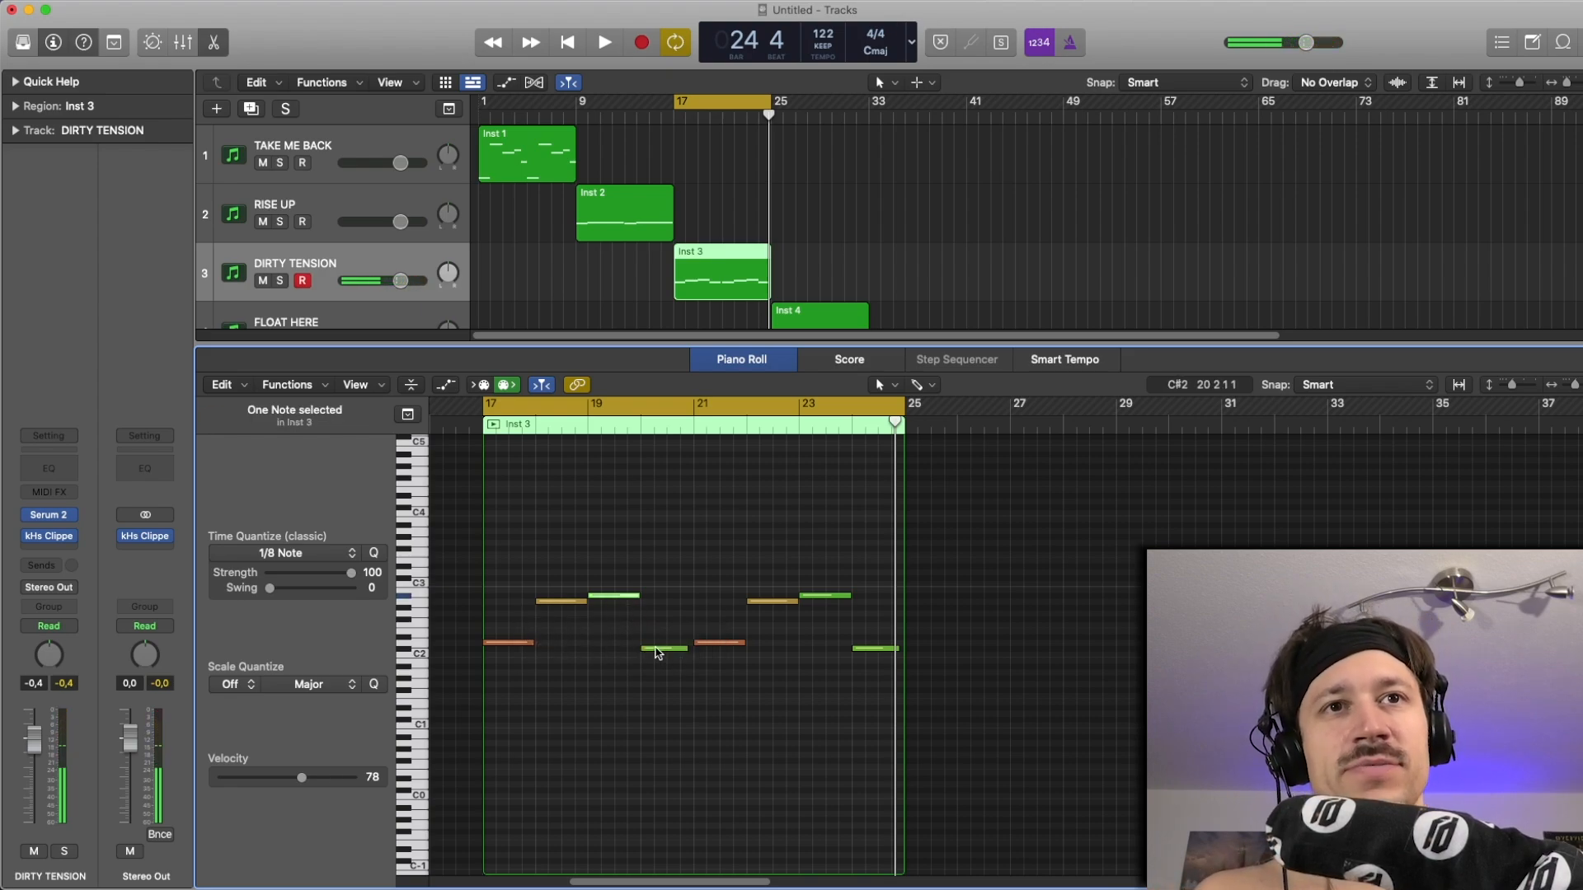
pyautogui.click(658, 653)
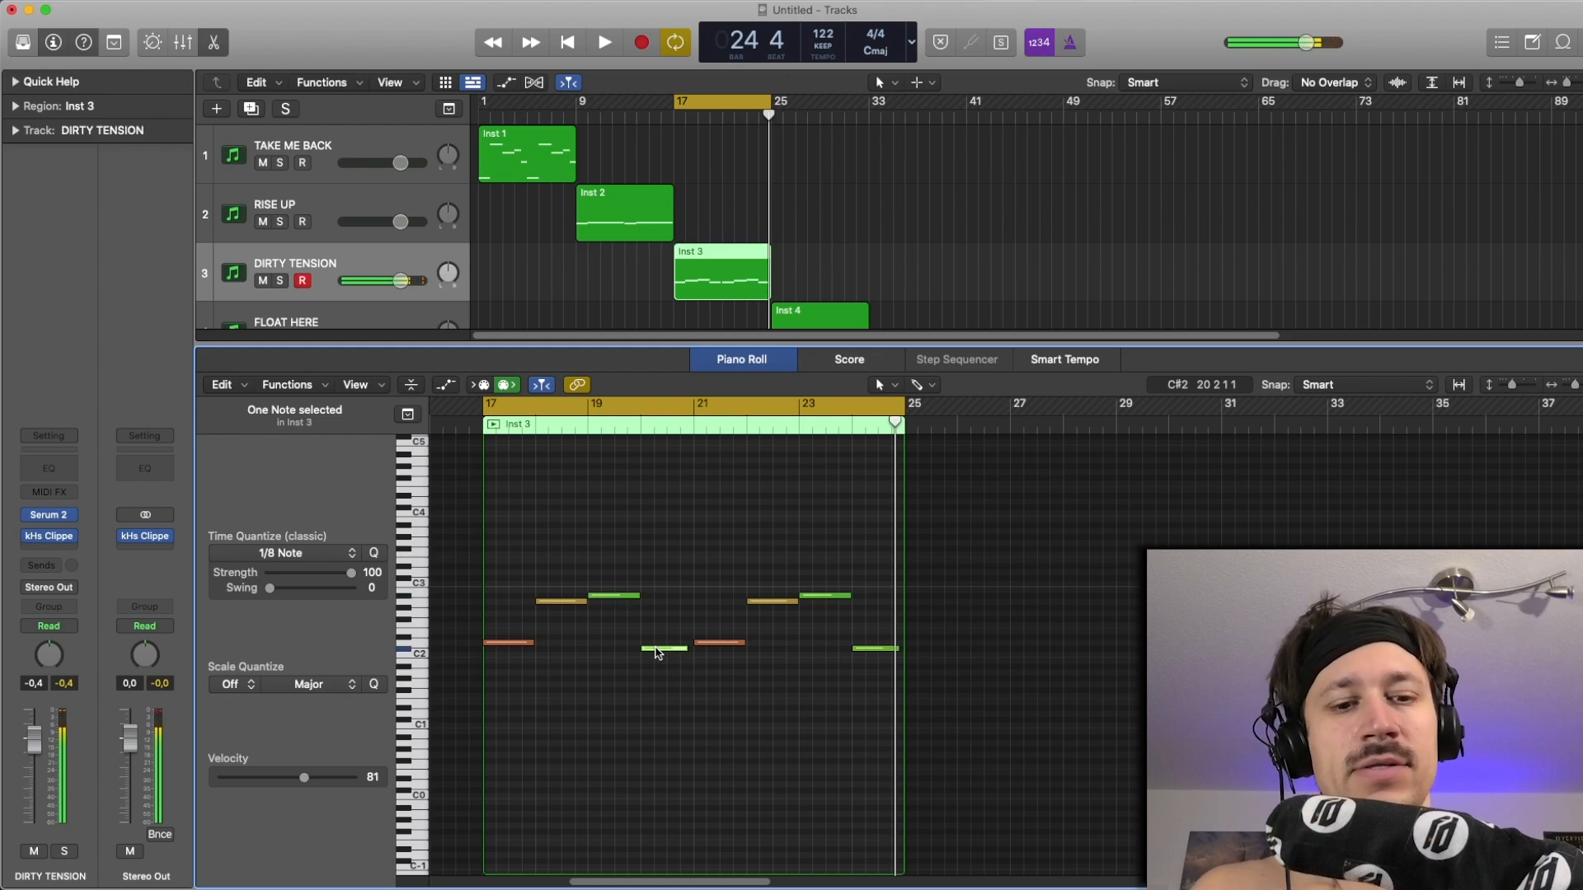
pyautogui.click(690, 662)
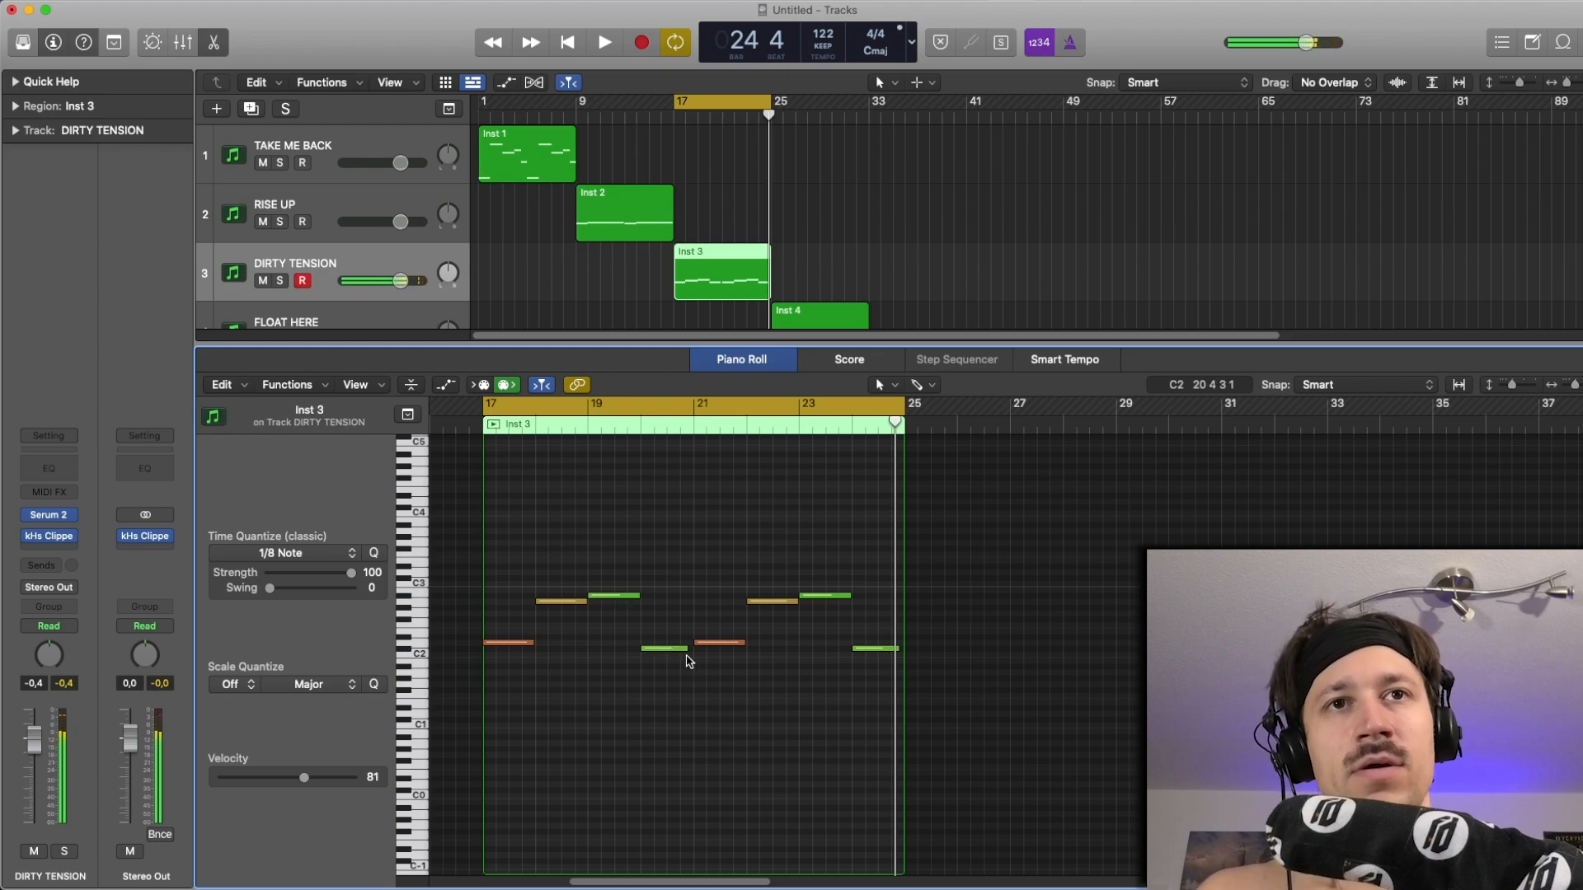
# Play the Inst 3 section, stop it in bar 20 and close the Piano Roll.
pyautogui.press('space')
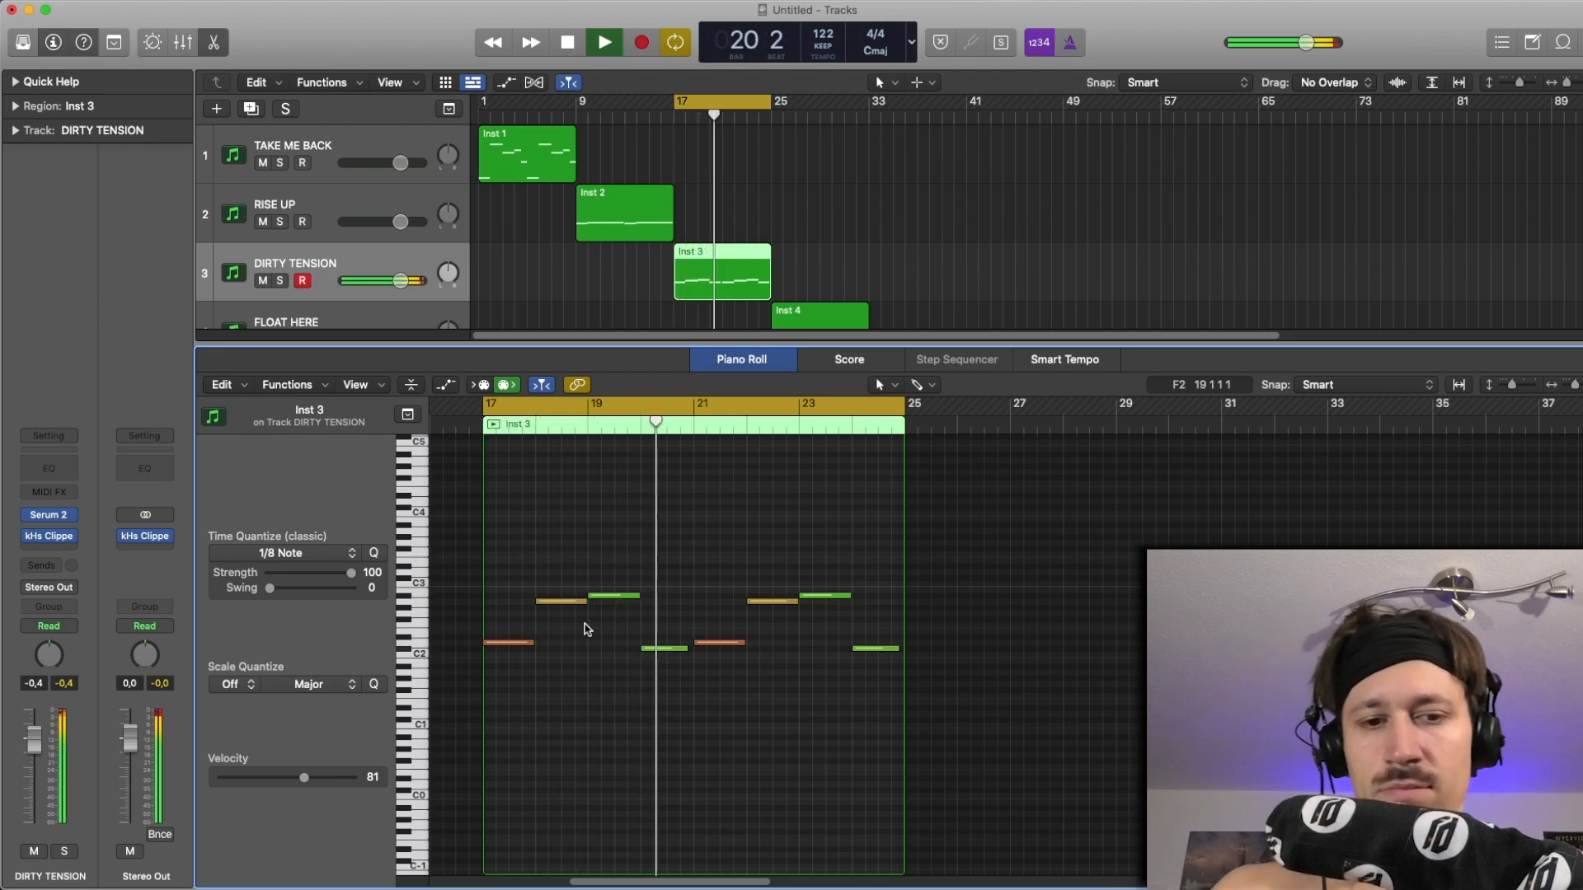
pyautogui.press('space')
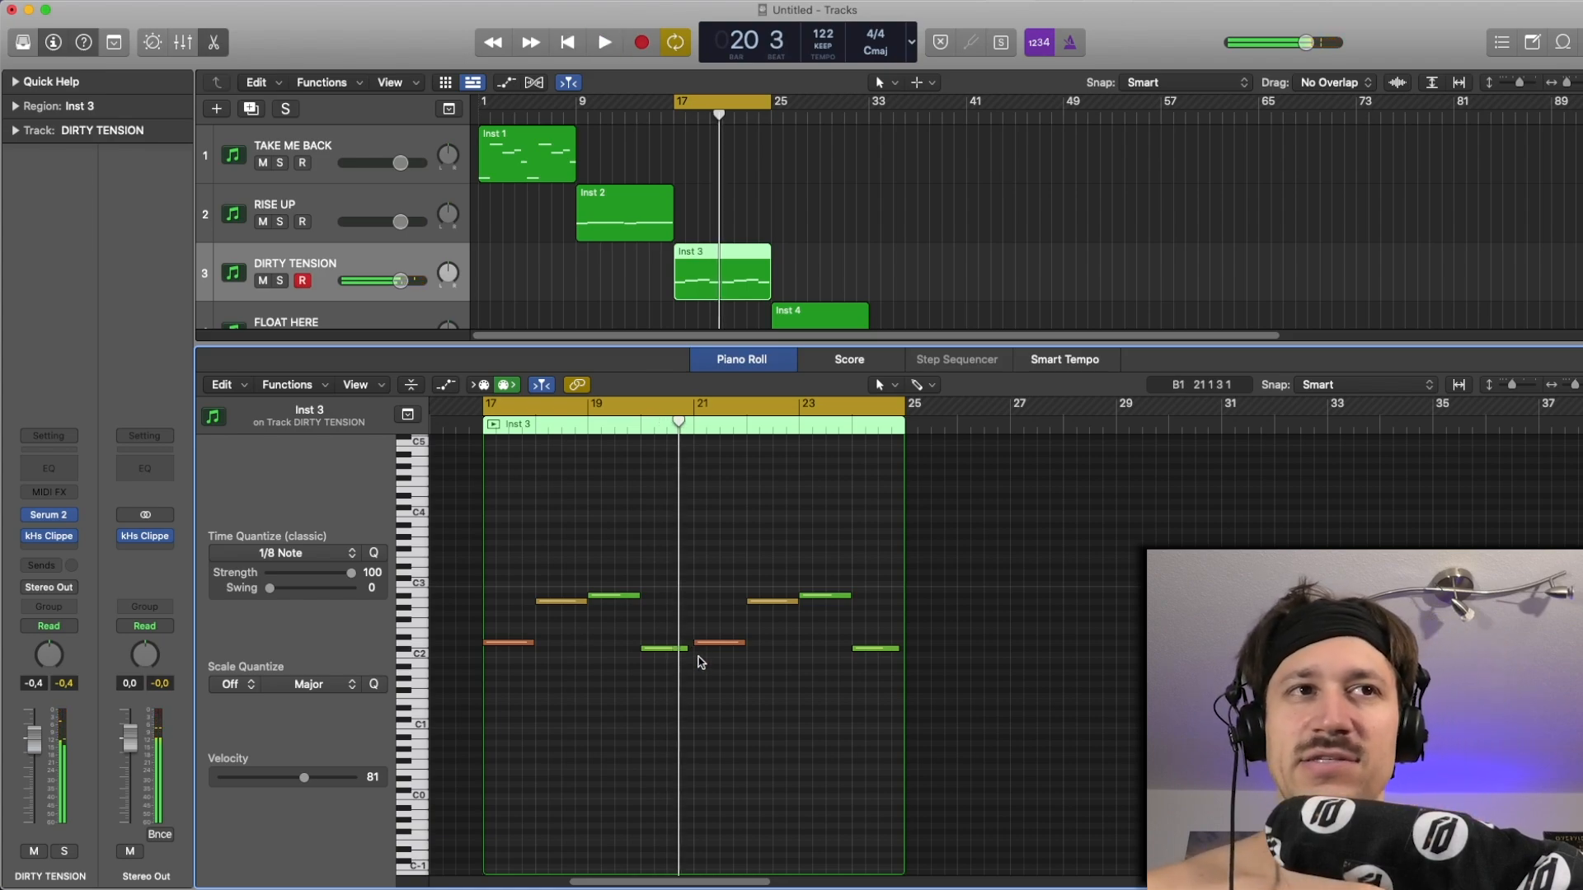
pyautogui.moveTo(684, 652)
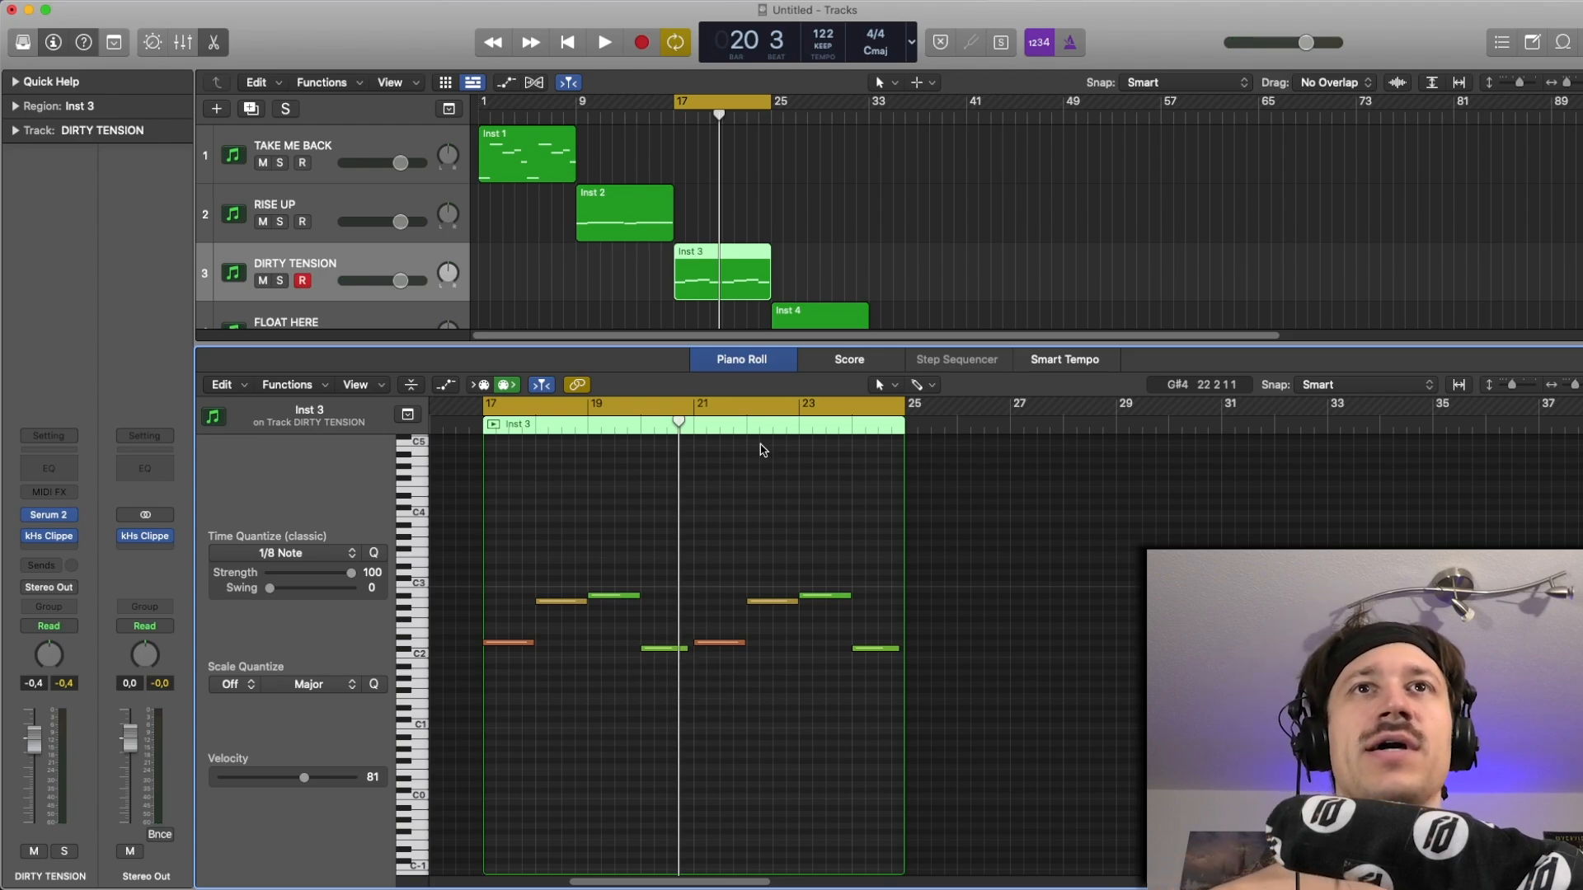
pyautogui.click(758, 363)
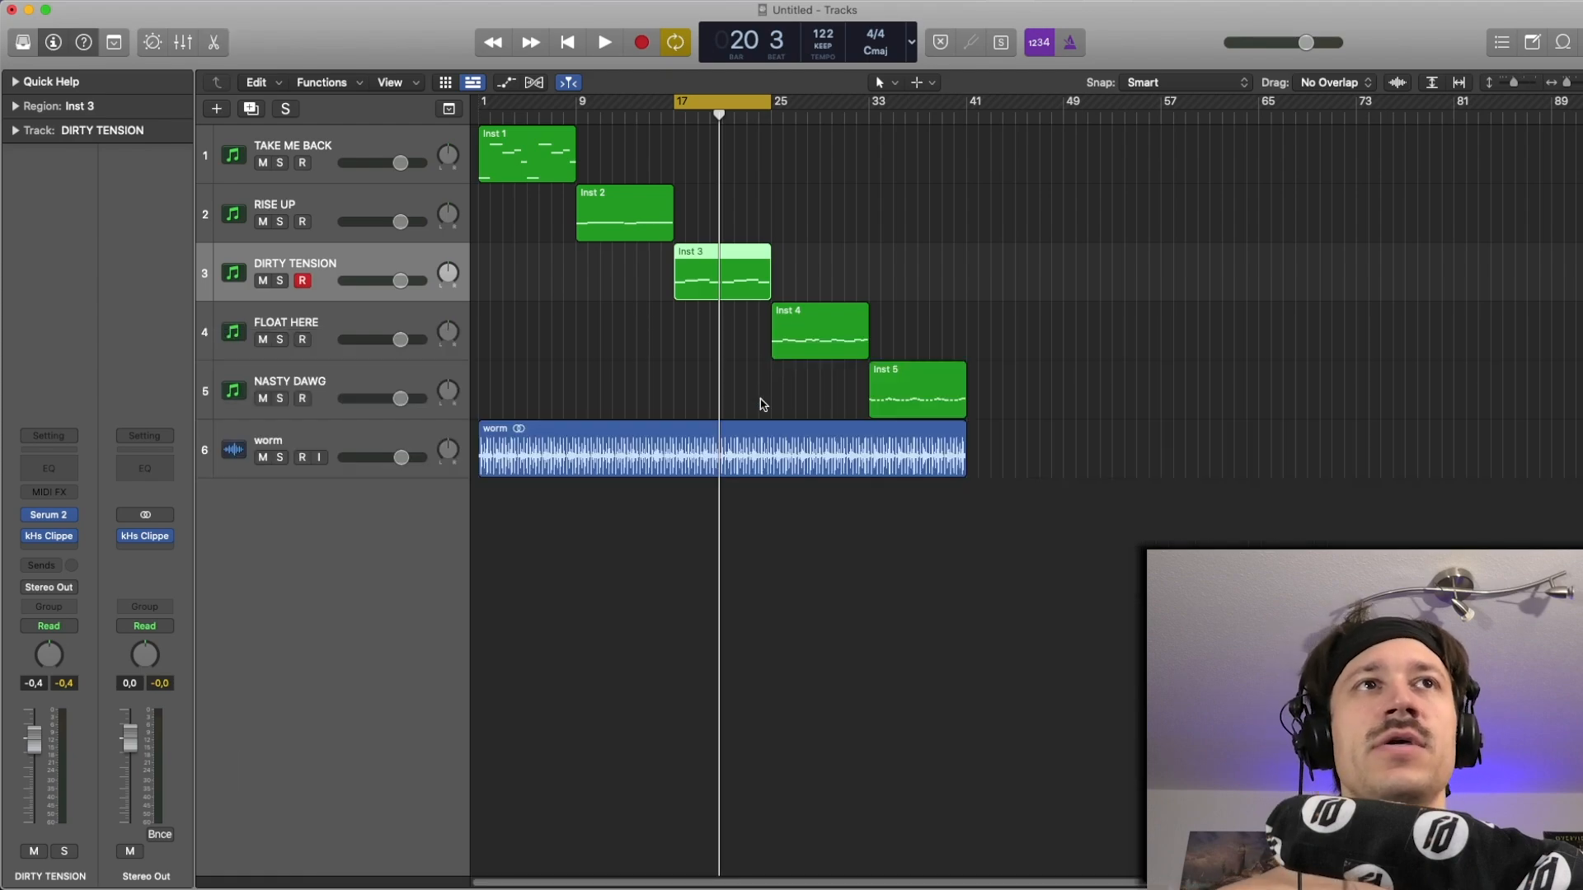
# Set the cycle range to bars 25 to 33, then briefly show the Inst 4 region's notes in the Piano Roll.
pyautogui.hscroll(5, 739, 171)
pyautogui.moveTo(620, 103); pyautogui.dragTo(741, 120)
pyautogui.doubleClick(693, 334)
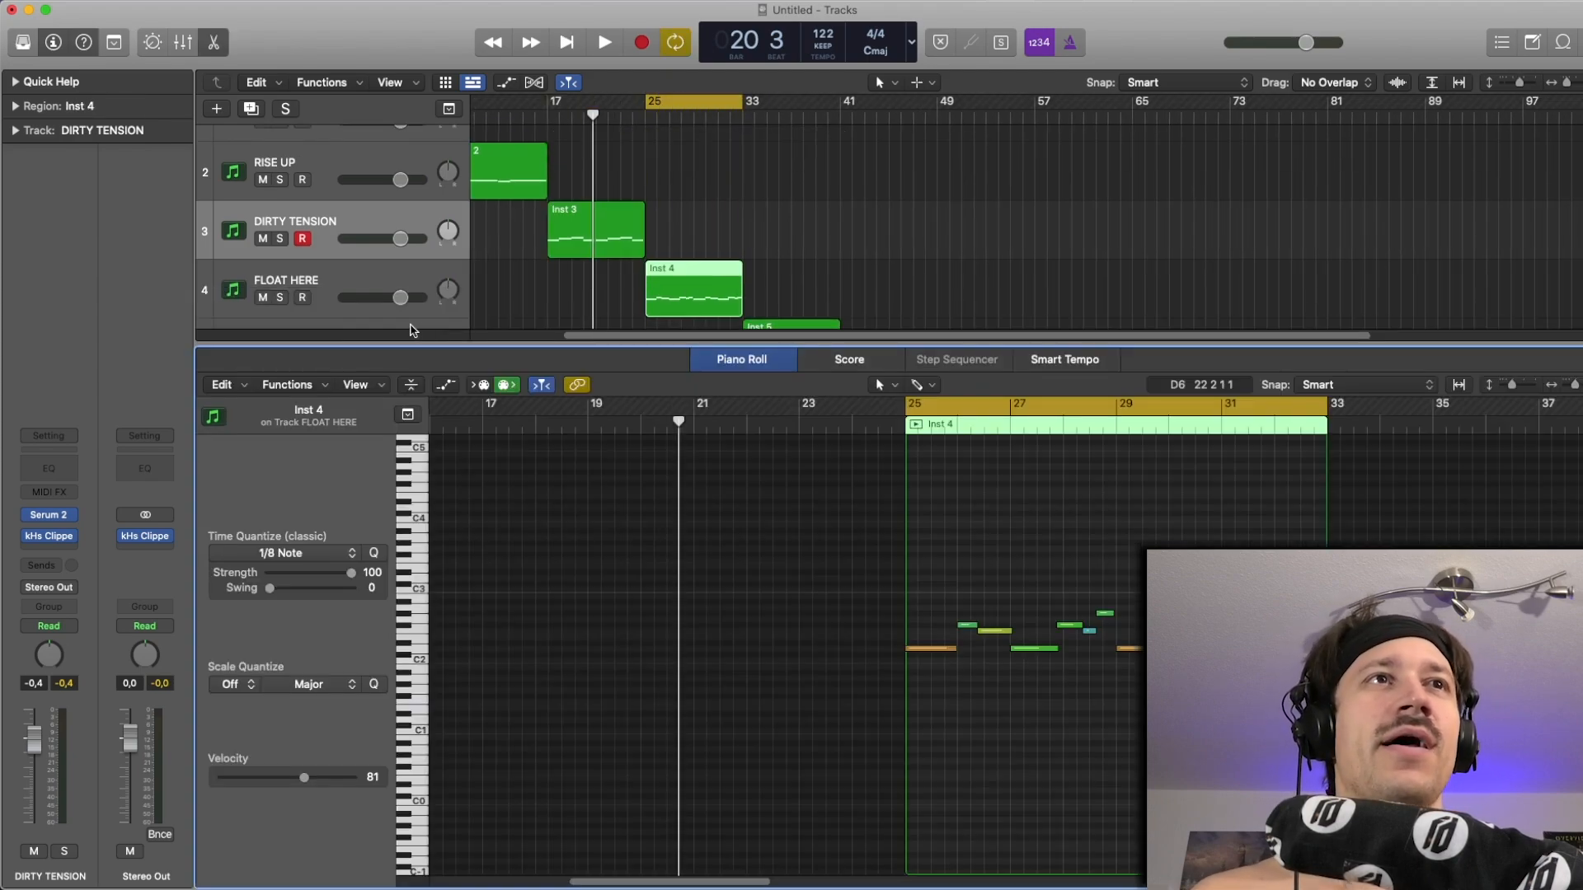
pyautogui.hscroll(5, 855, 292)
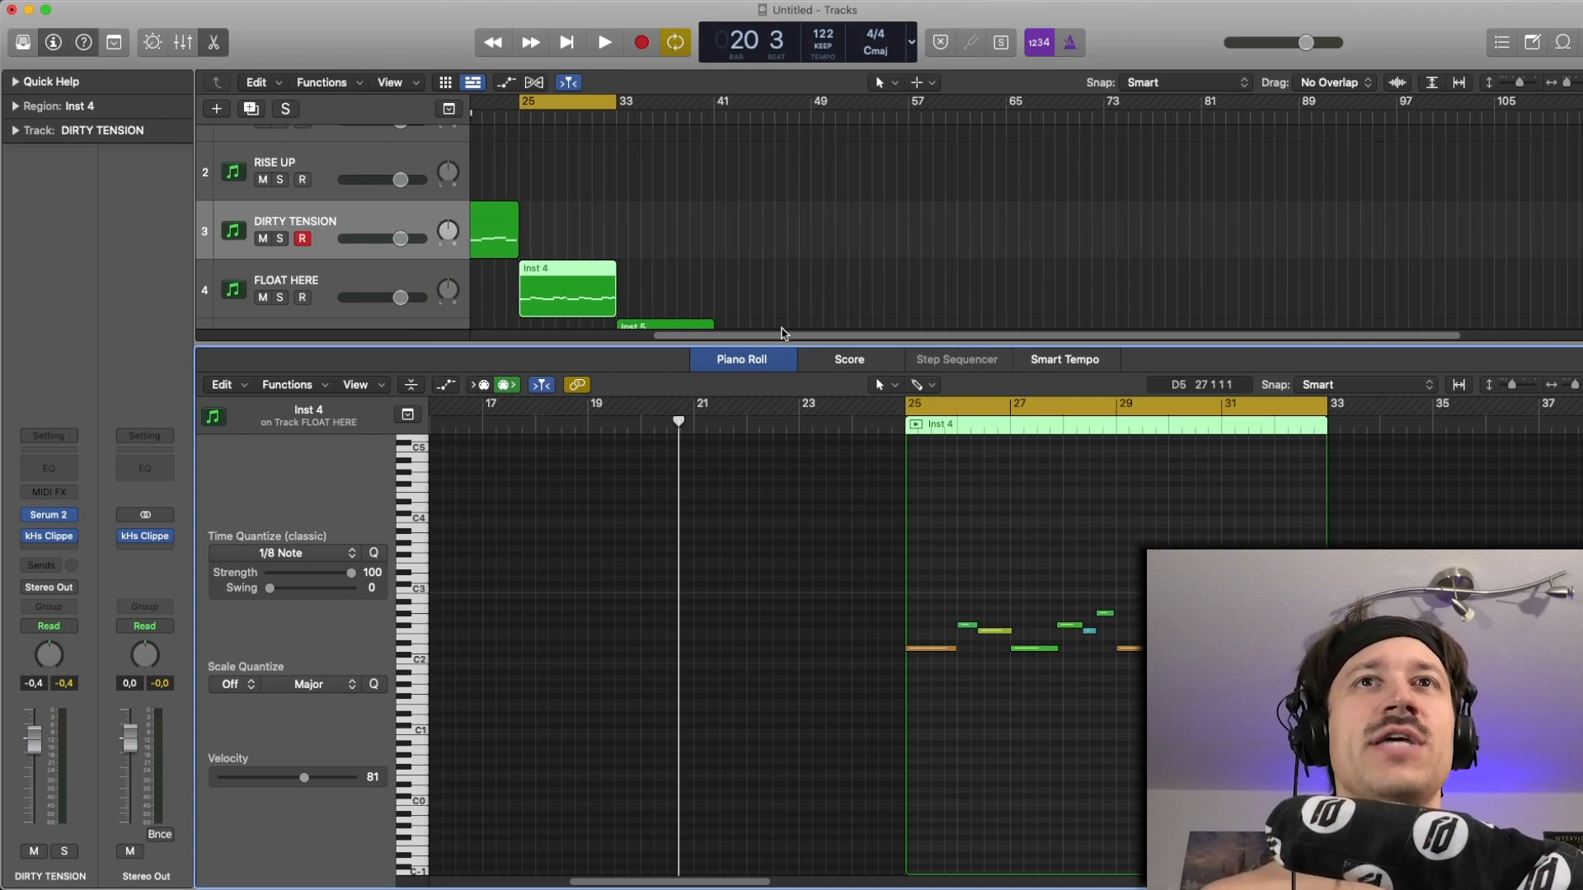
pyautogui.click(782, 364)
# Select the FLOAT HERE track, view its Serum 2 preset and close the plug-in window.
pyautogui.click(365, 333)
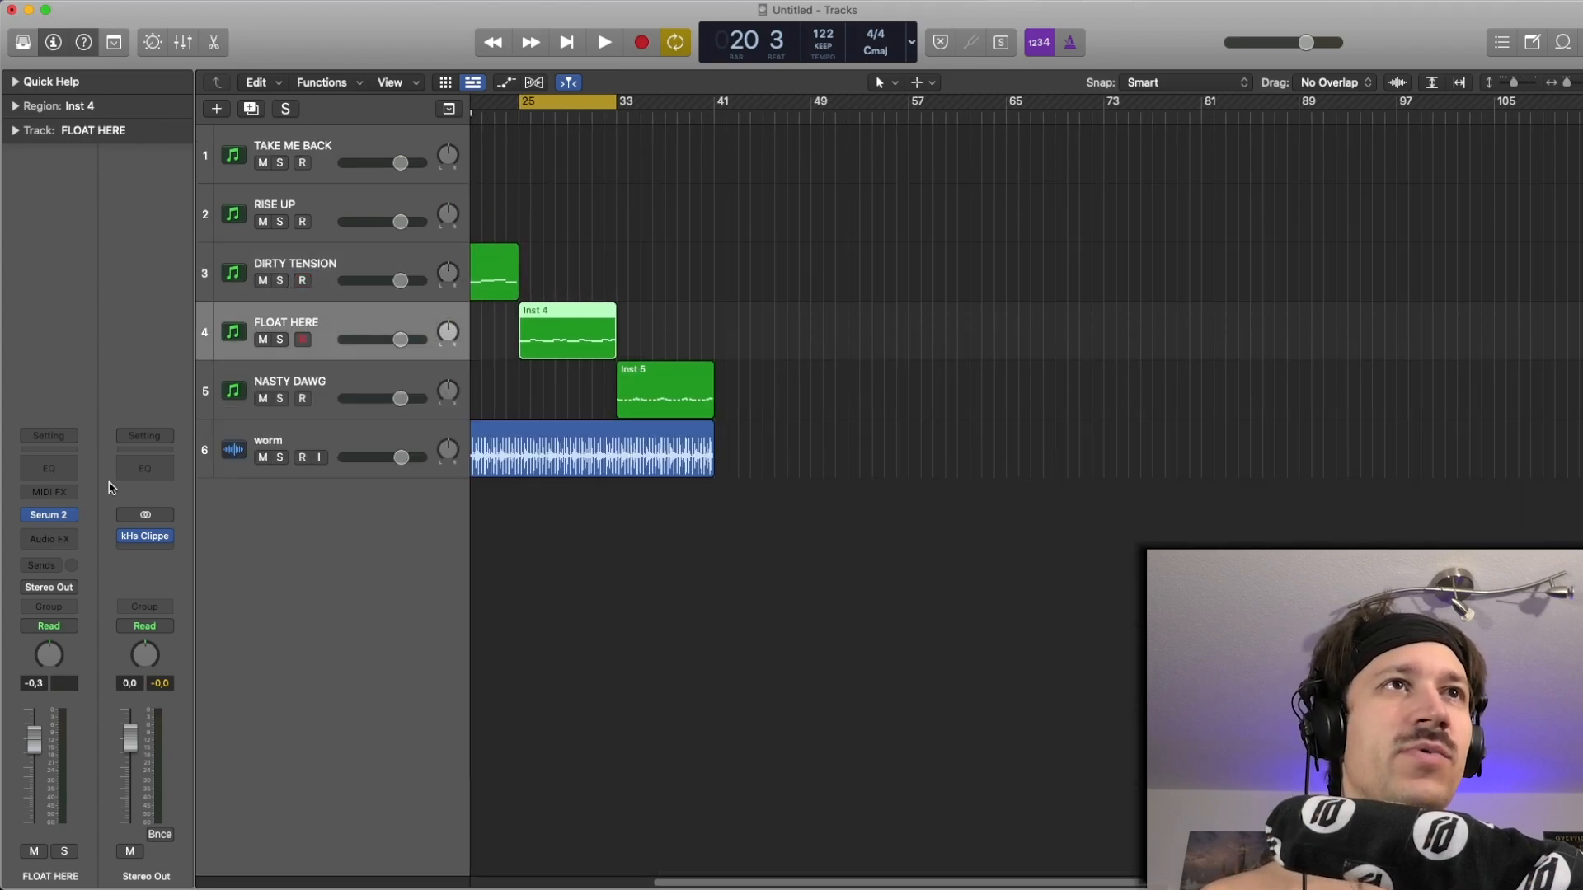
pyautogui.click(41, 517)
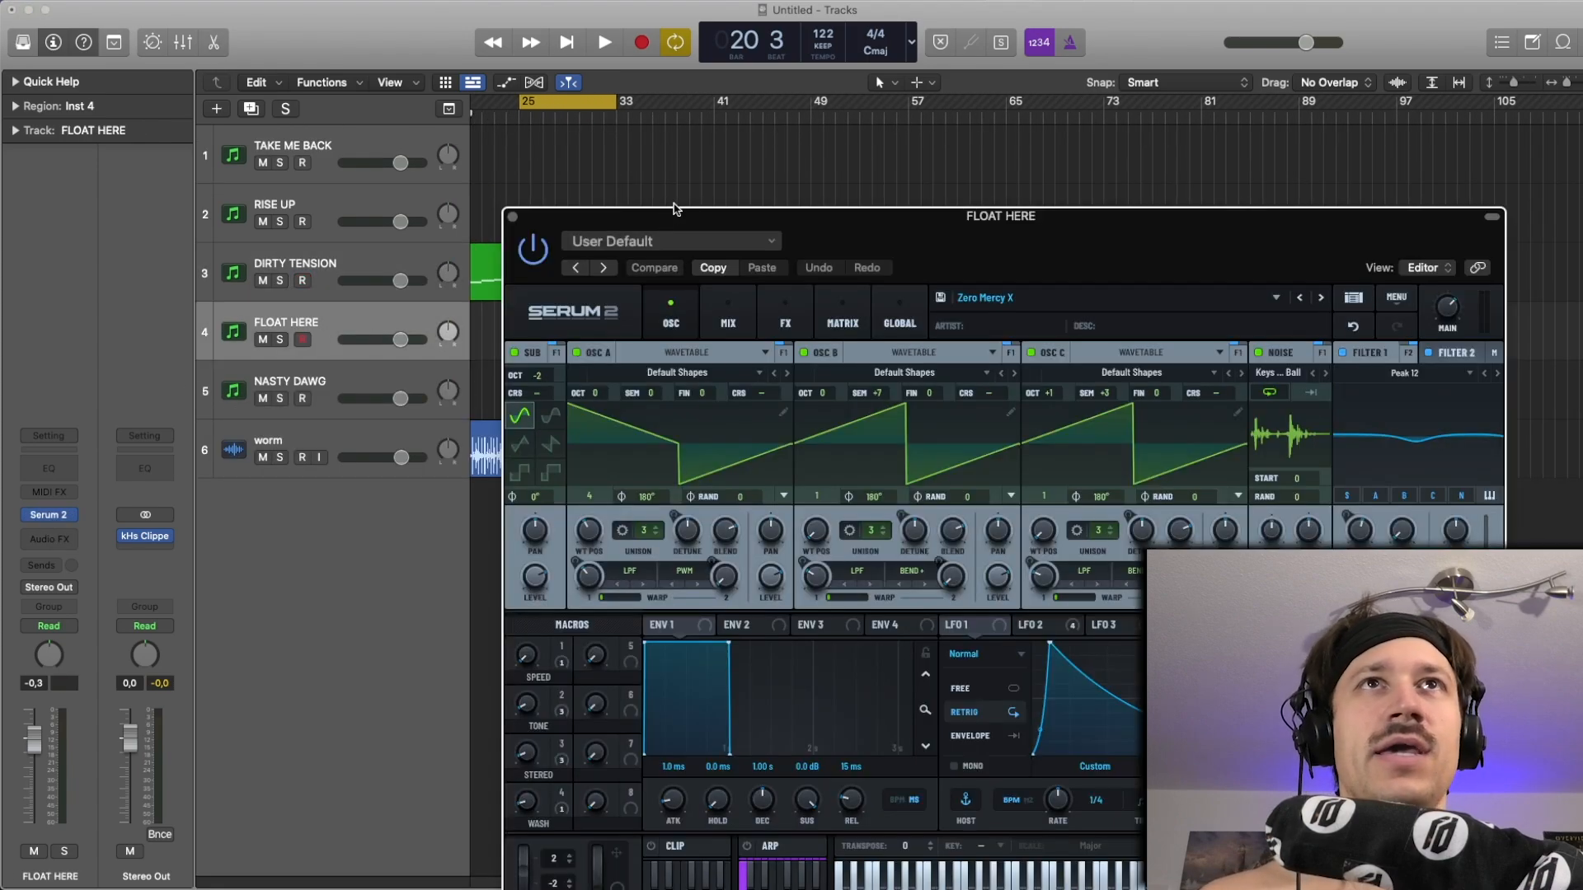
pyautogui.moveTo(674, 209); pyautogui.dragTo(277, 12)
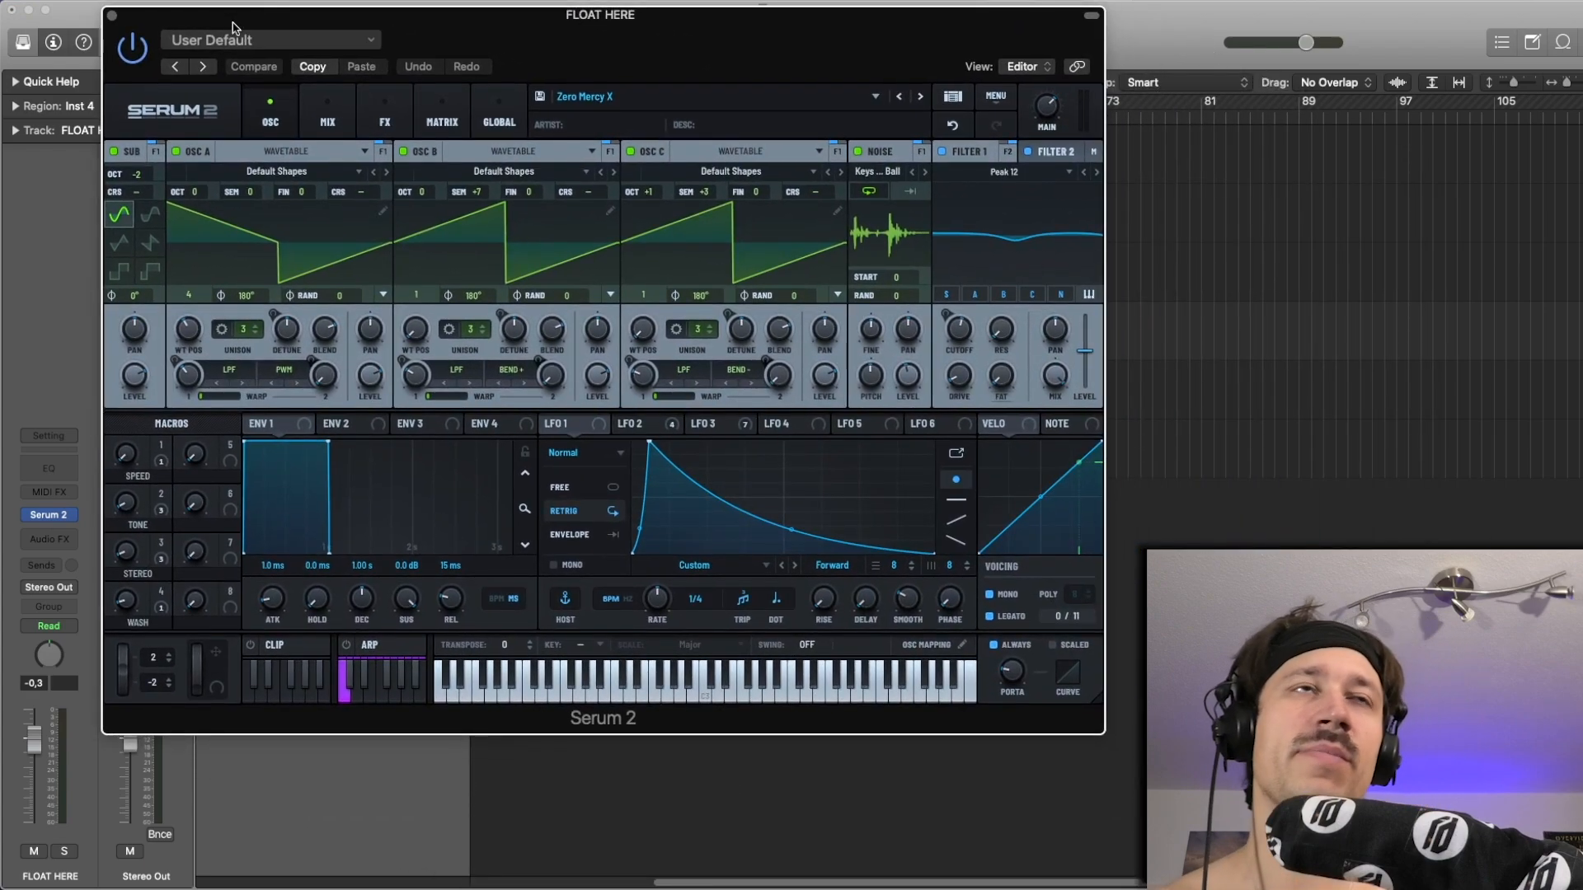
pyautogui.click(111, 16)
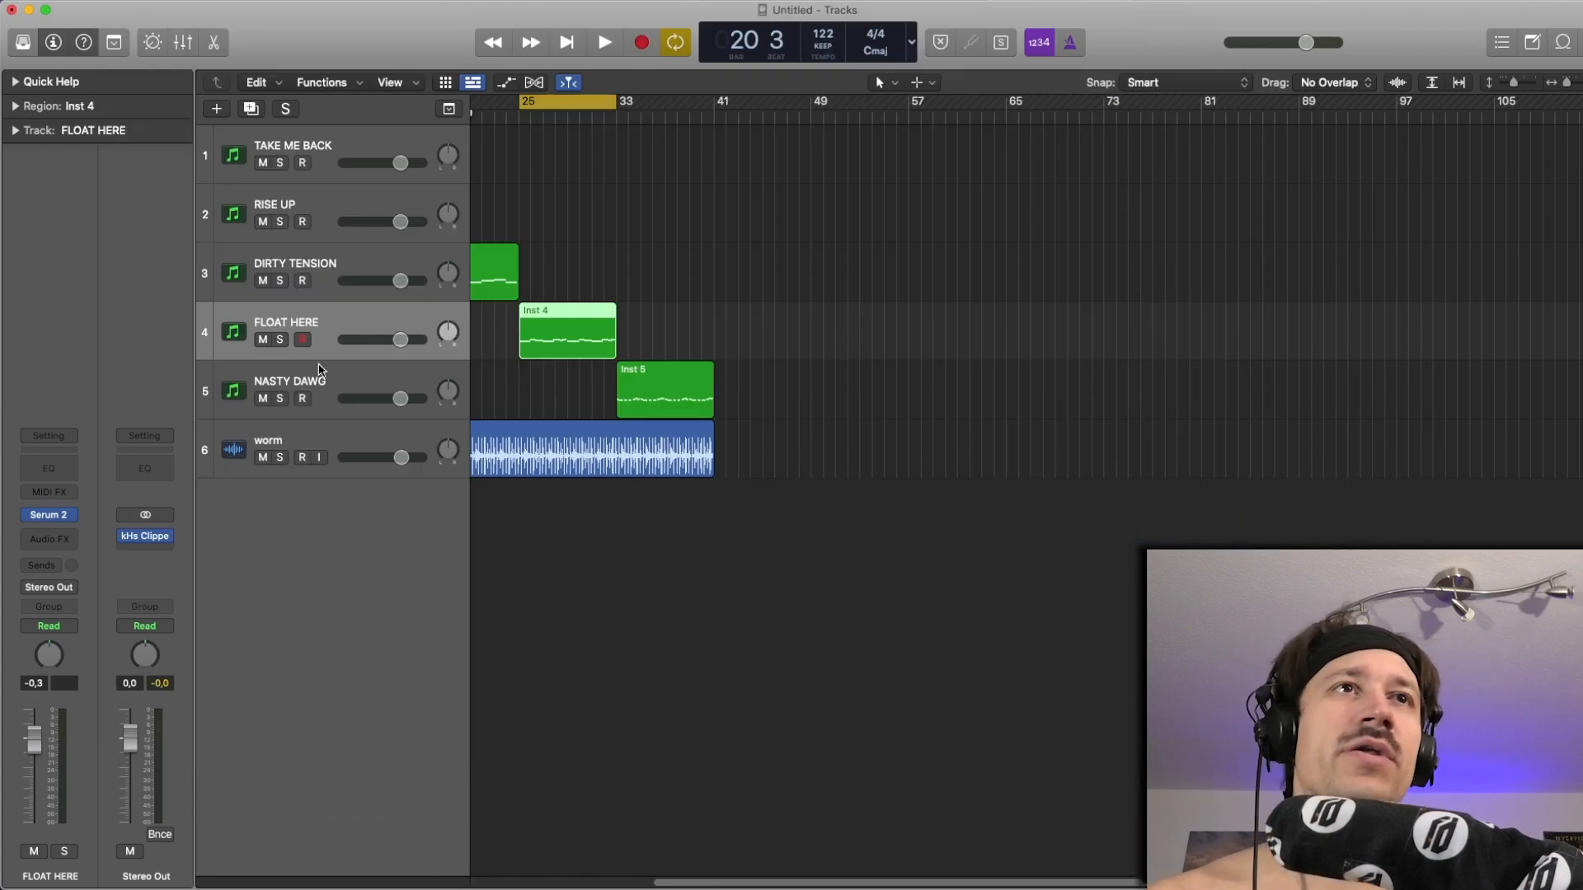
# Solo the FLOAT HERE track, briefly play its bassline from bar 25, and remove the solo.
pyautogui.click(280, 340)
pyautogui.press('space')
pyautogui.press('space')
pyautogui.click(280, 340)
pyautogui.hscroll(-5, 500, 254)
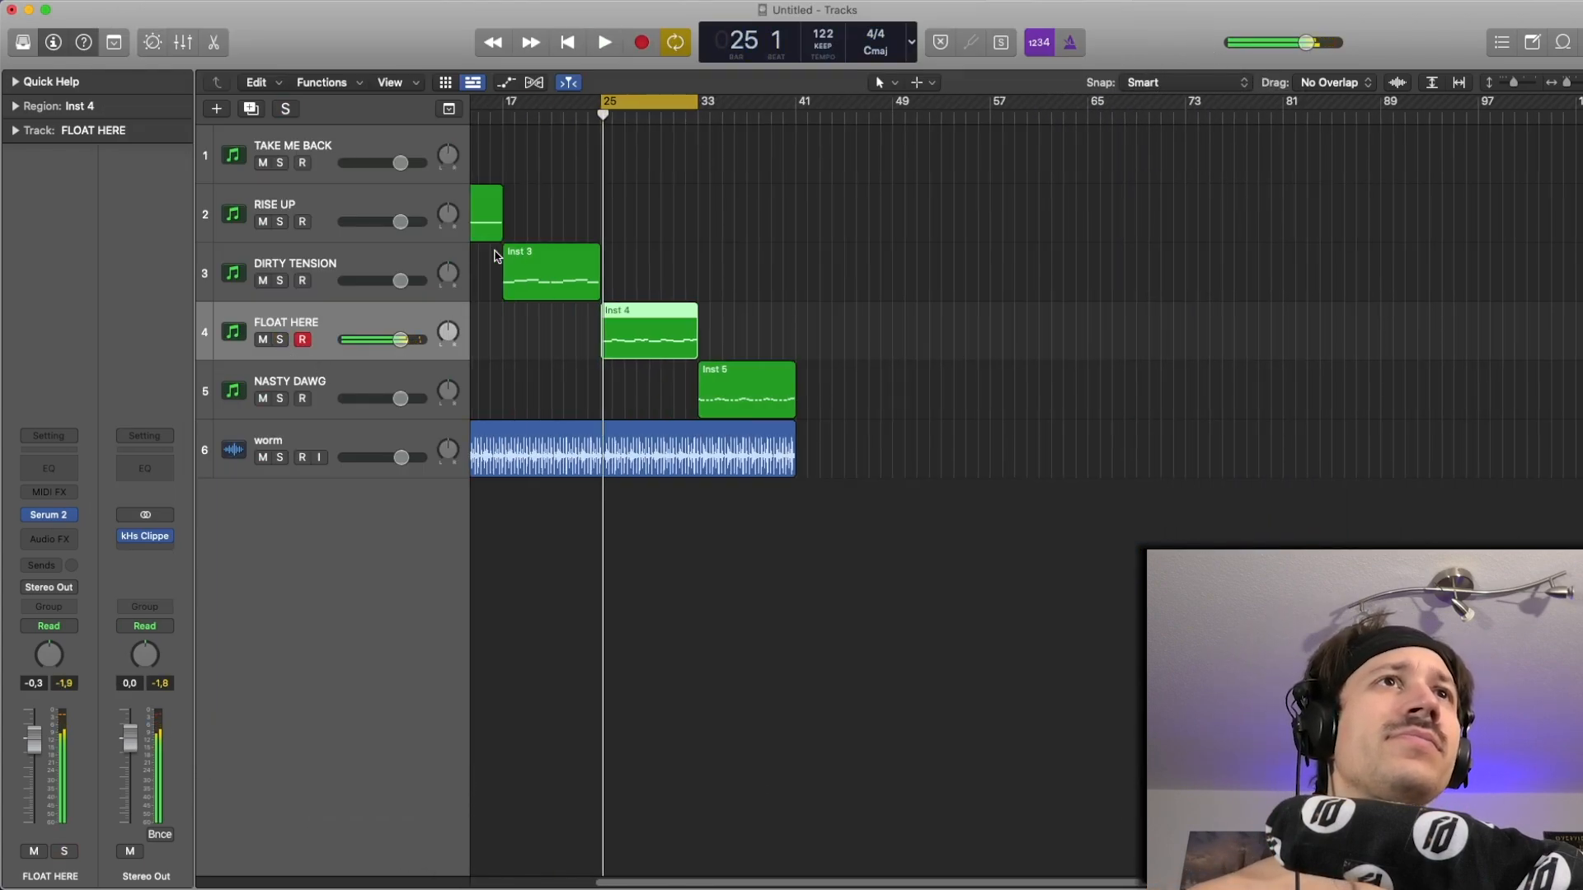
# Move the cycle range to bars 1 to 9, return it to bars 25 to 33, and deselect the Inst 4 region.
pyautogui.moveTo(479, 102); pyautogui.dragTo(576, 104)
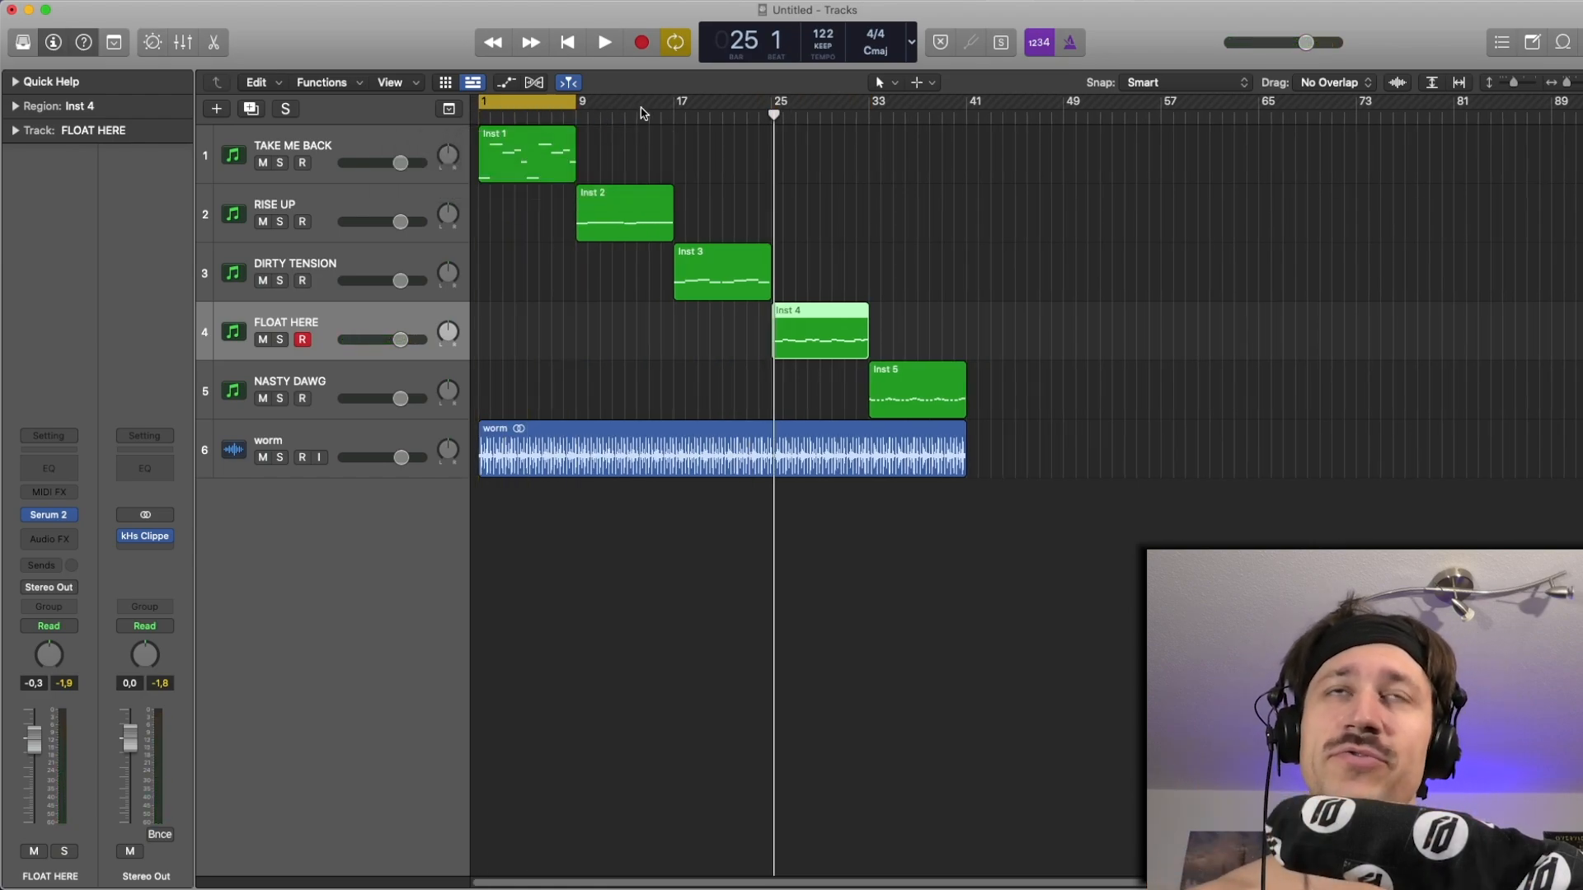
pyautogui.moveTo(773, 111); pyautogui.dragTo(868, 106)
pyautogui.click(852, 317)
pyautogui.hscroll(2, 825, 248)
pyautogui.click(802, 240)
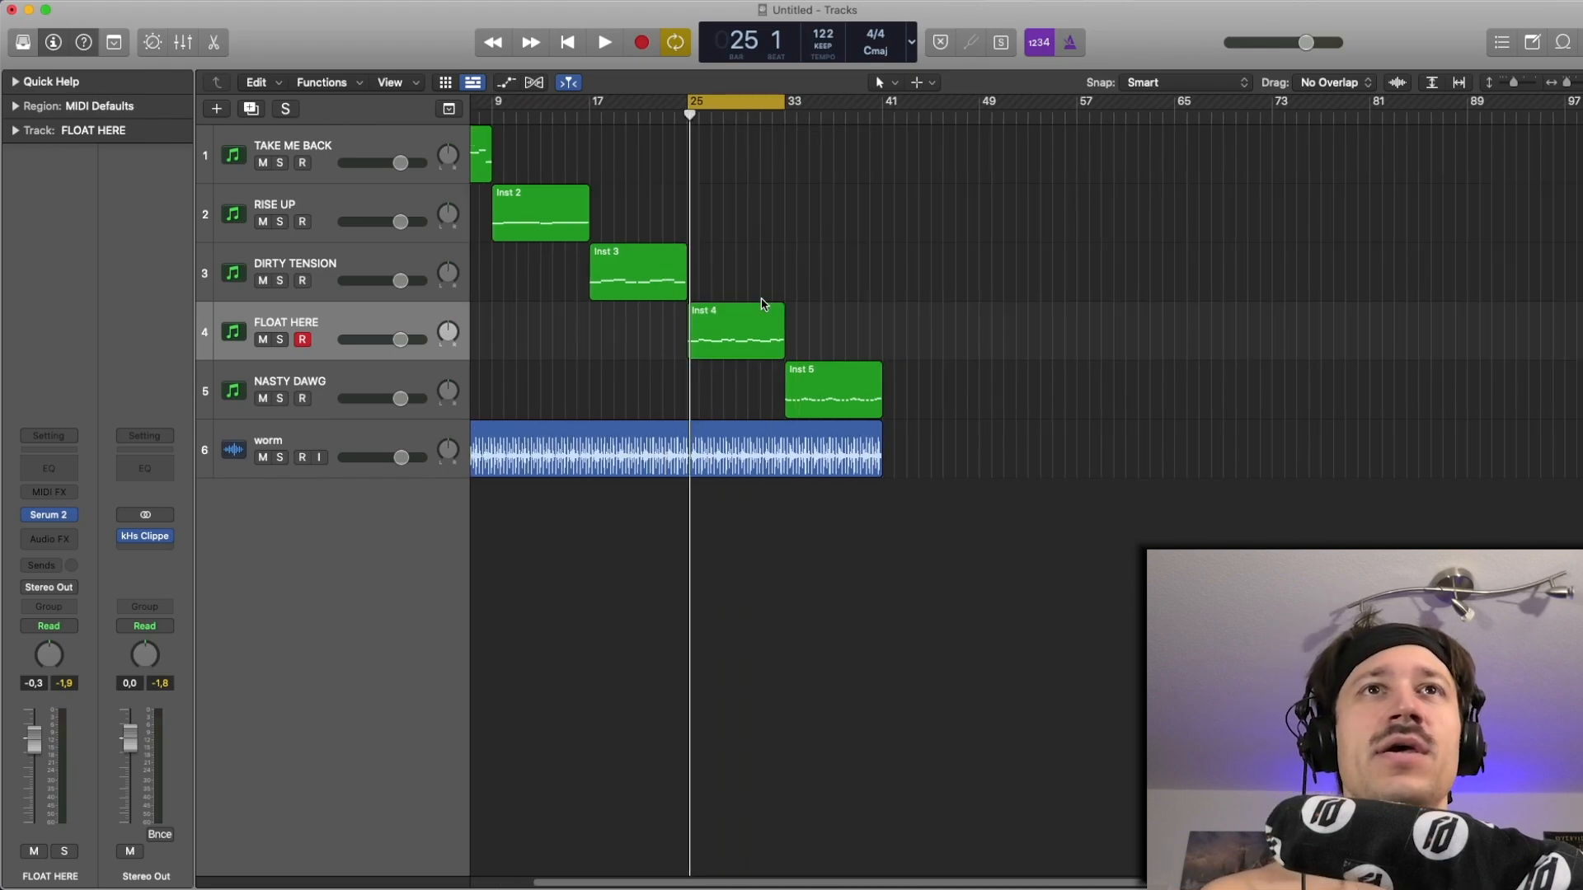
# Close the Piano Roll and play the FLOAT HERE section with all tracks through bar 32.
pyautogui.doubleClick(758, 305)
pyautogui.click(825, 306)
pyautogui.doubleClick(769, 358)
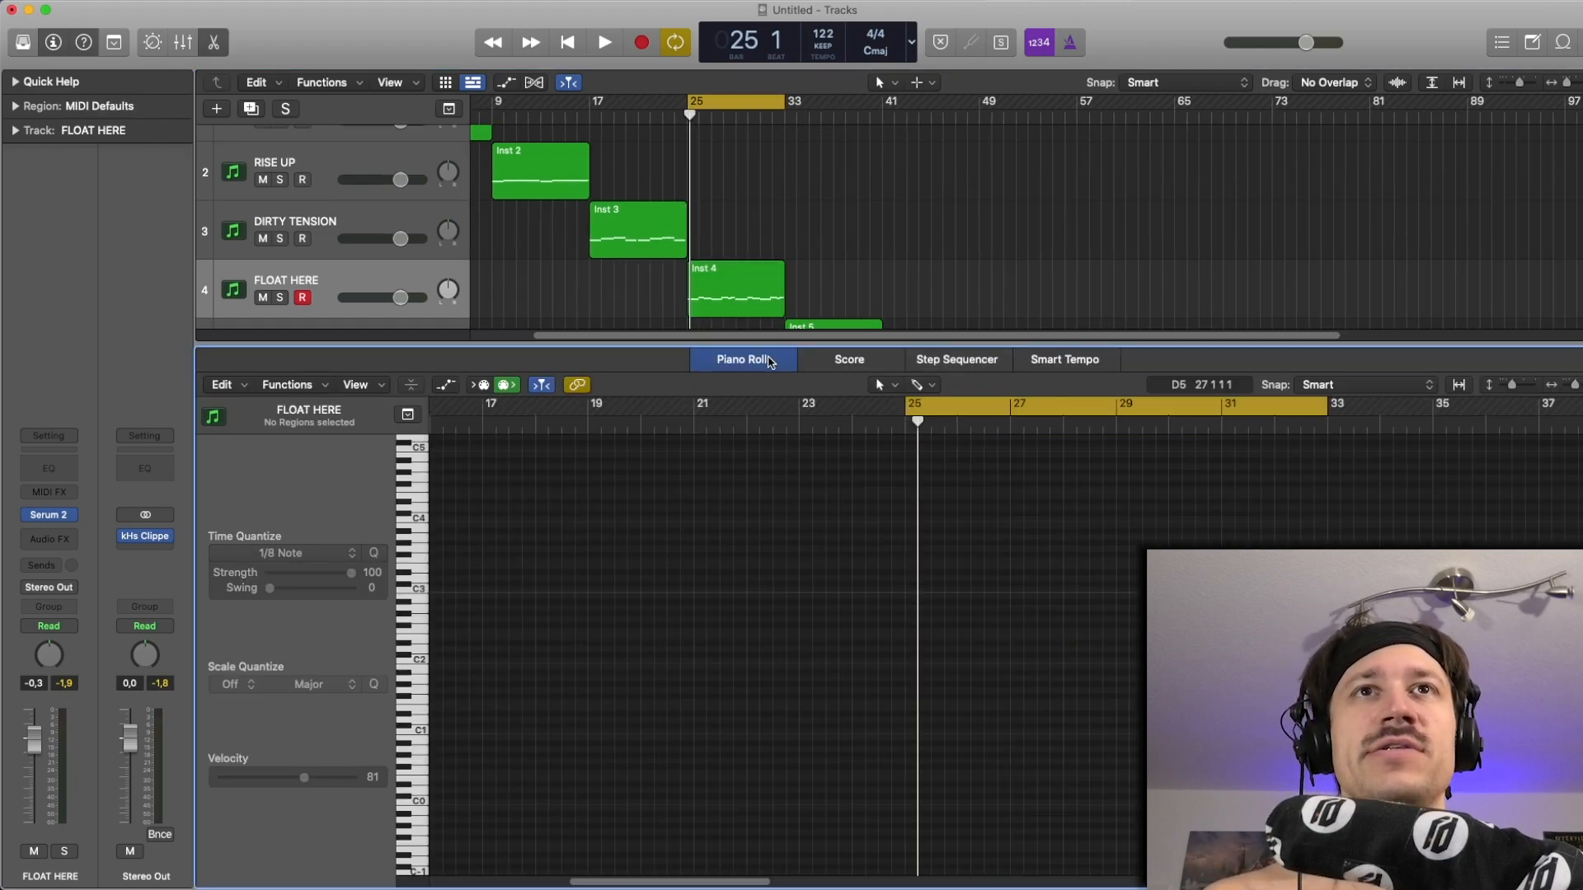
pyautogui.press('space')
pyautogui.hscroll(5, 785, 255)
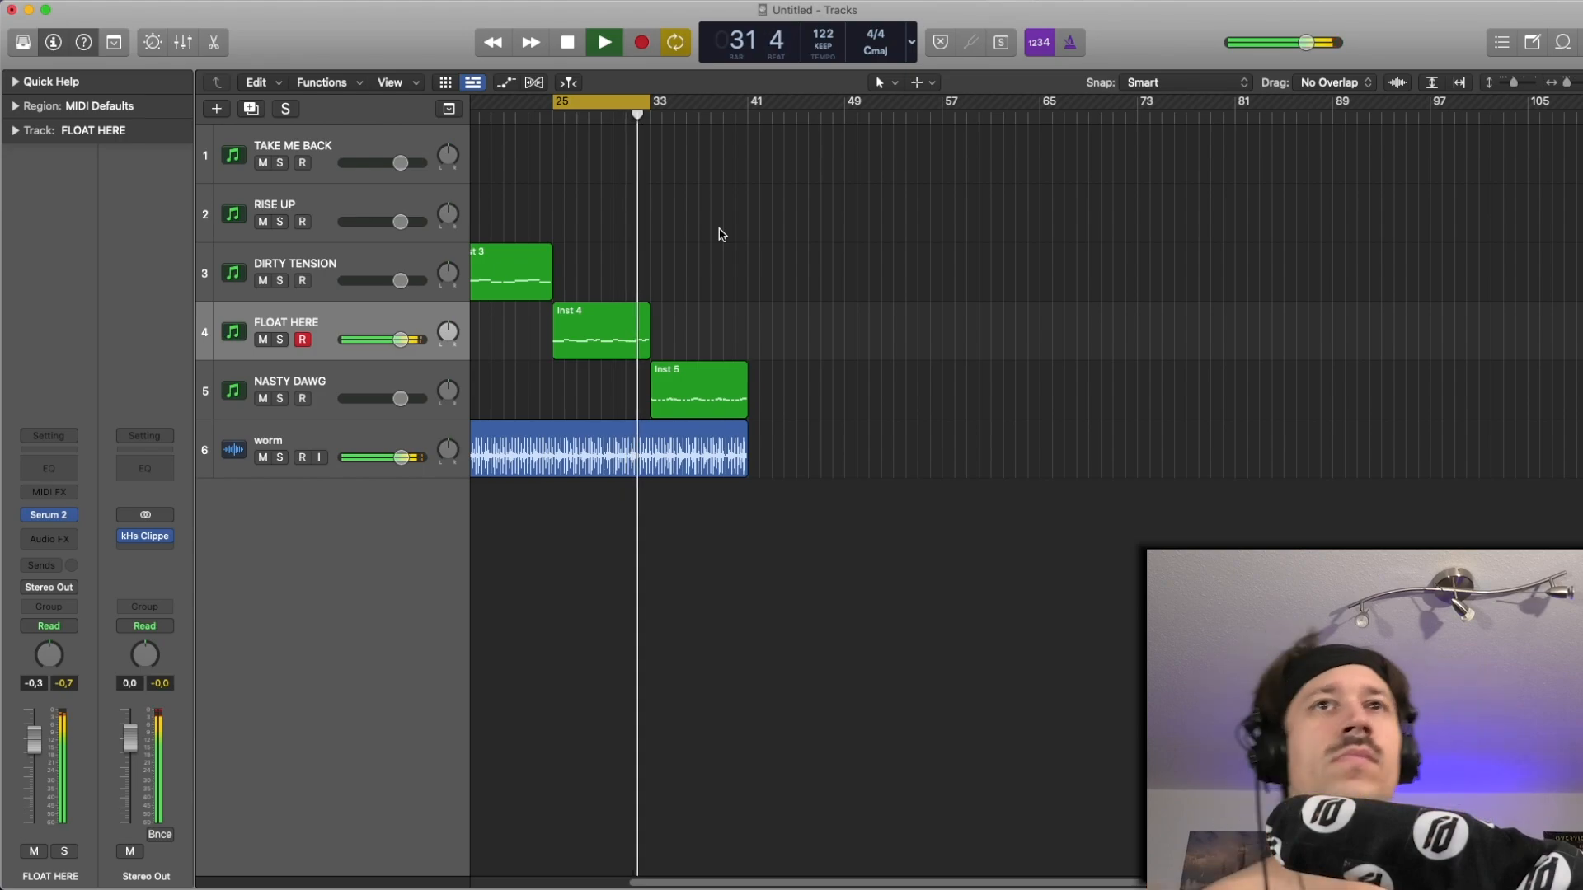
pyautogui.press('space')
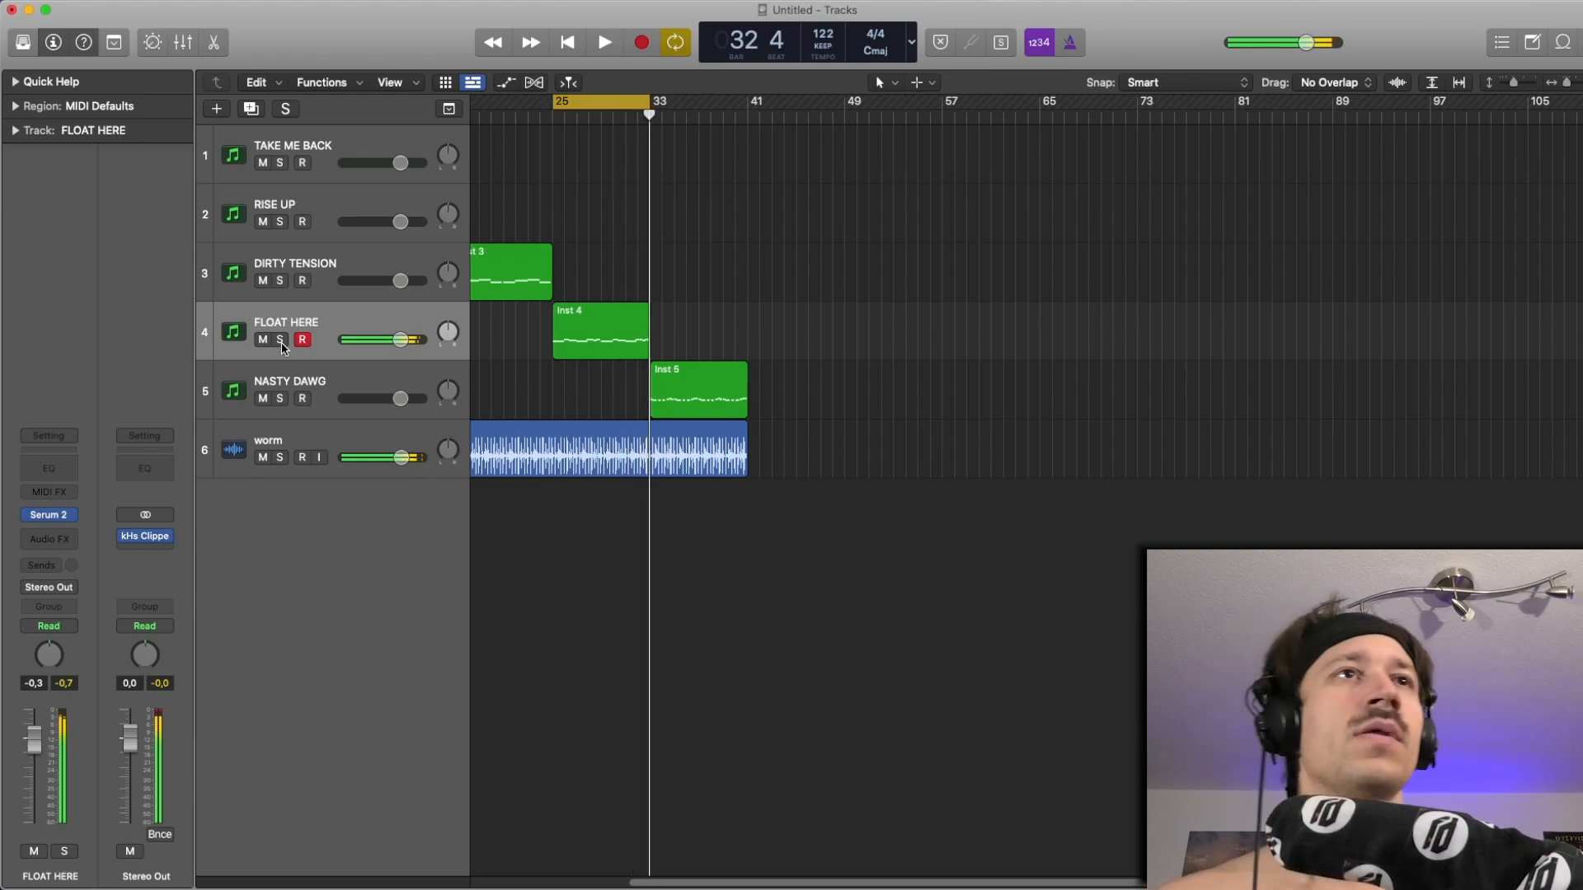
# Solo the FLOAT HERE track, show Inst 4 in the Piano Roll, and audition individual notes from bar 26 onward.
pyautogui.click(280, 340)
pyautogui.doubleClick(602, 330)
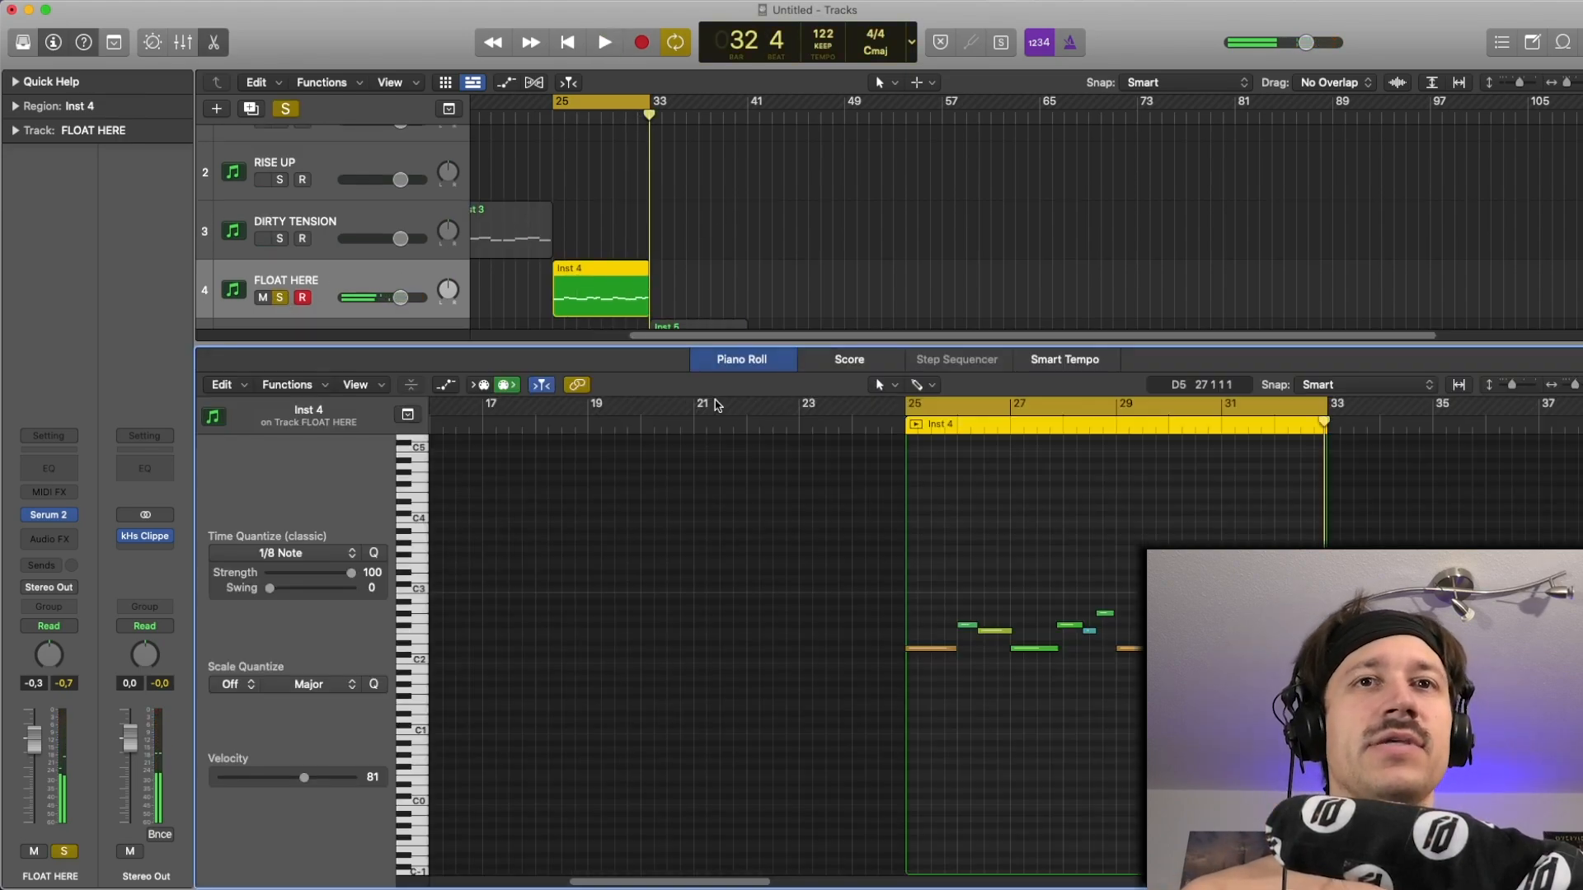
pyautogui.hscroll(5, 839, 519)
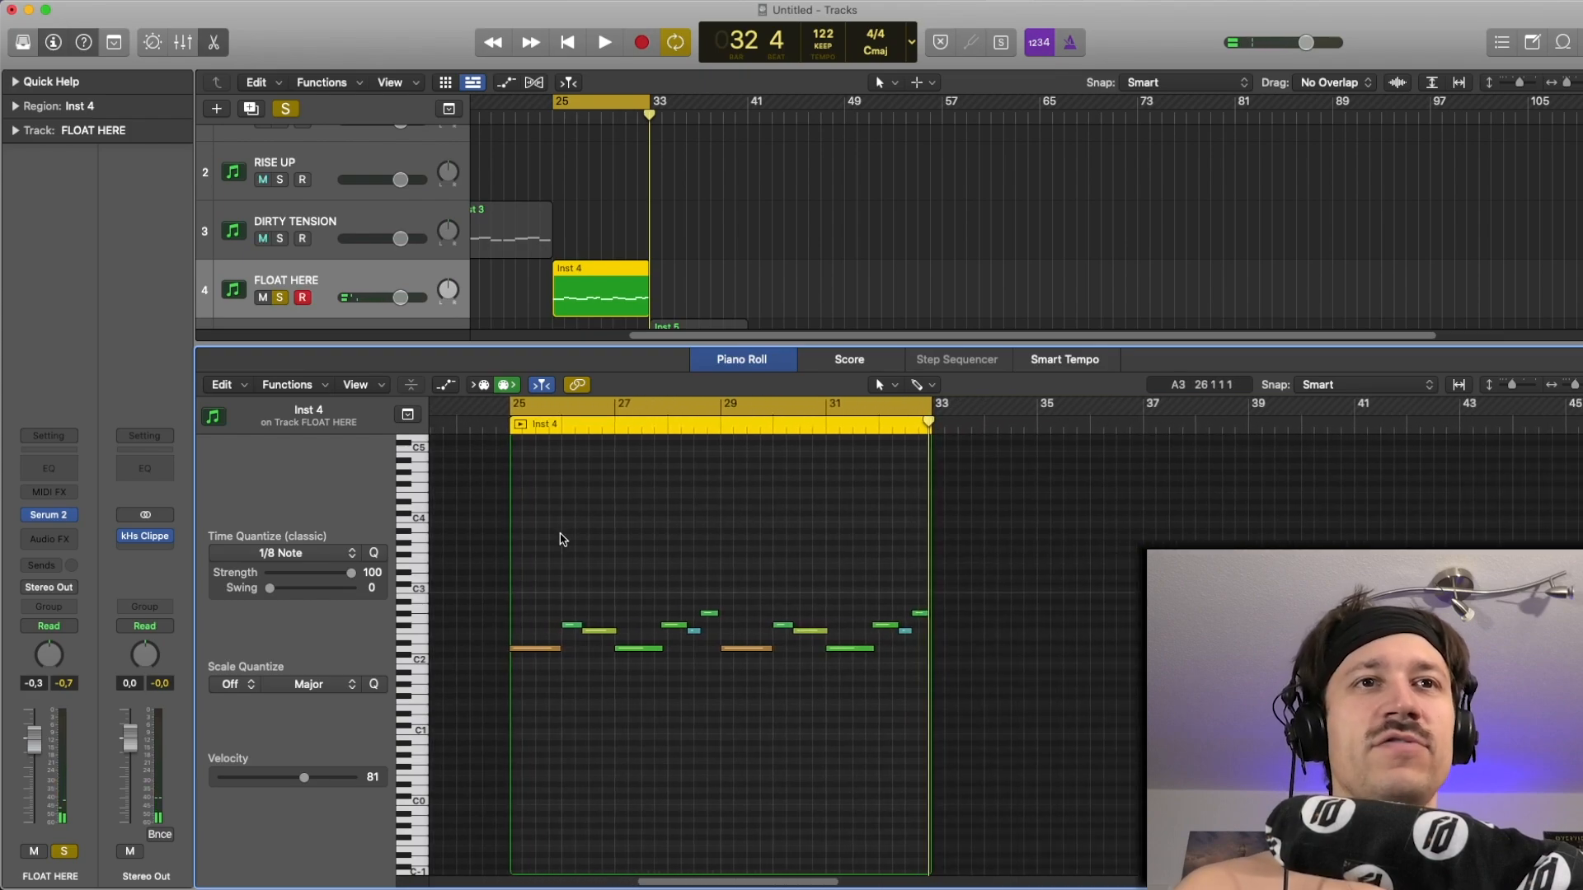
pyautogui.click(574, 632)
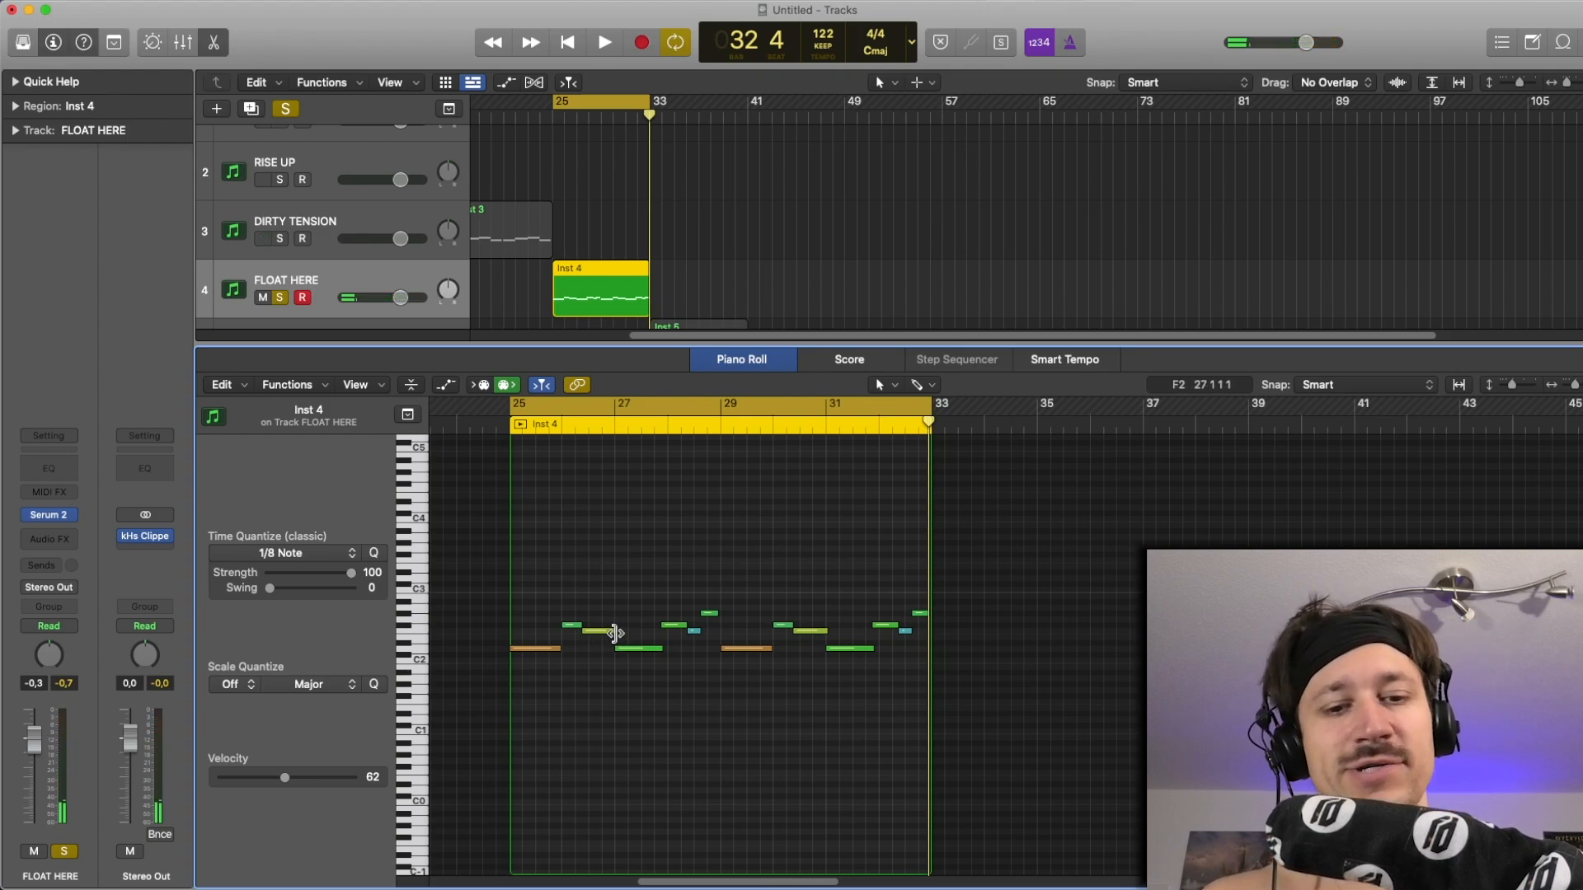
pyautogui.click(609, 632)
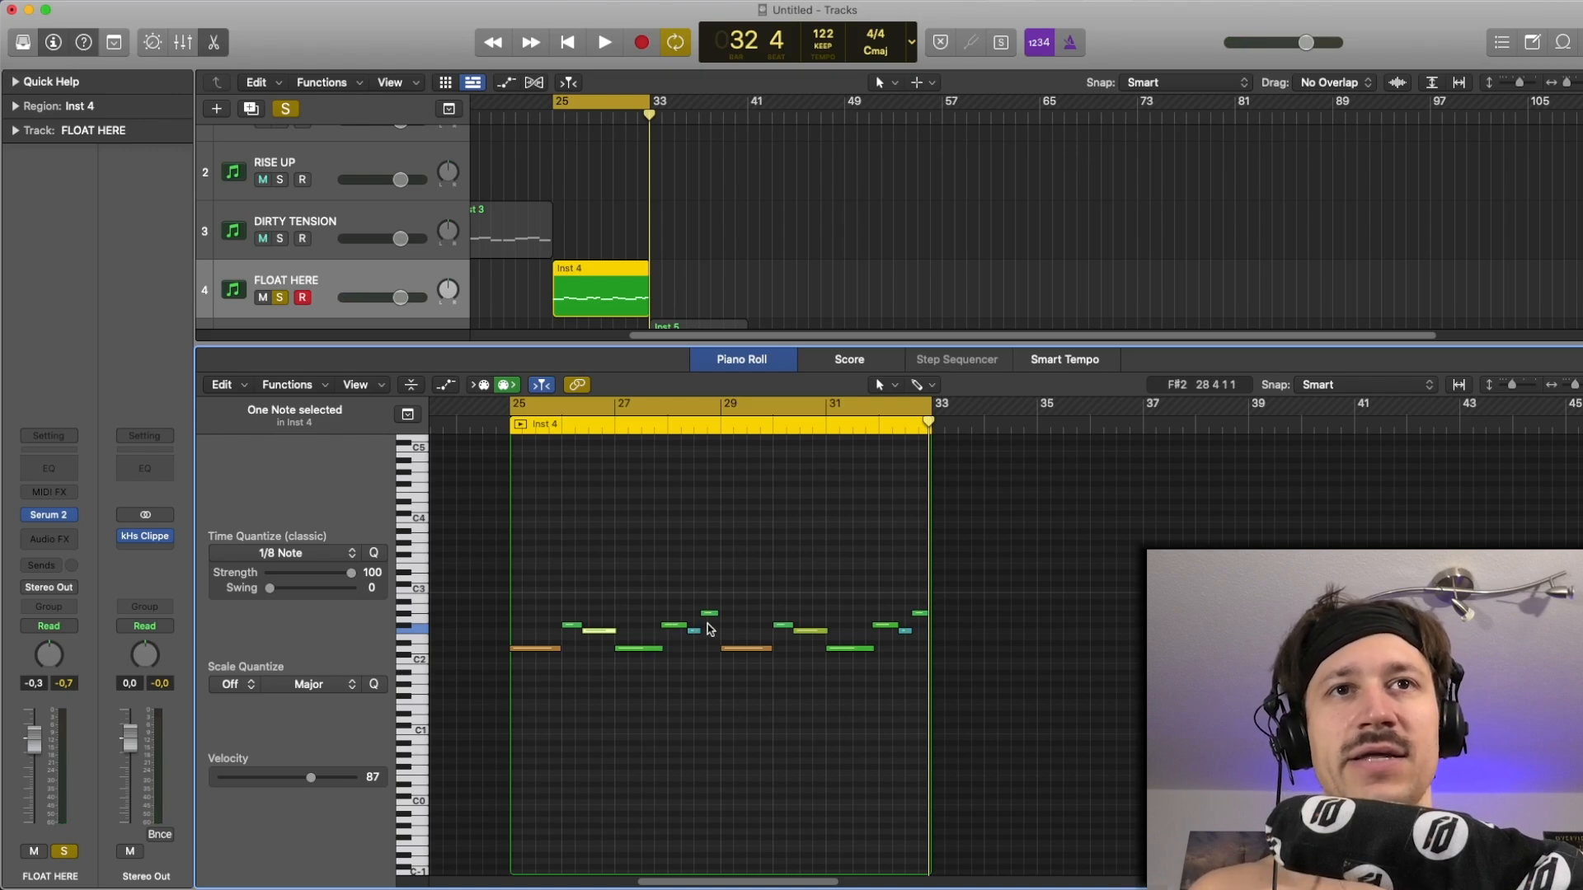
pyautogui.moveTo(713, 618)
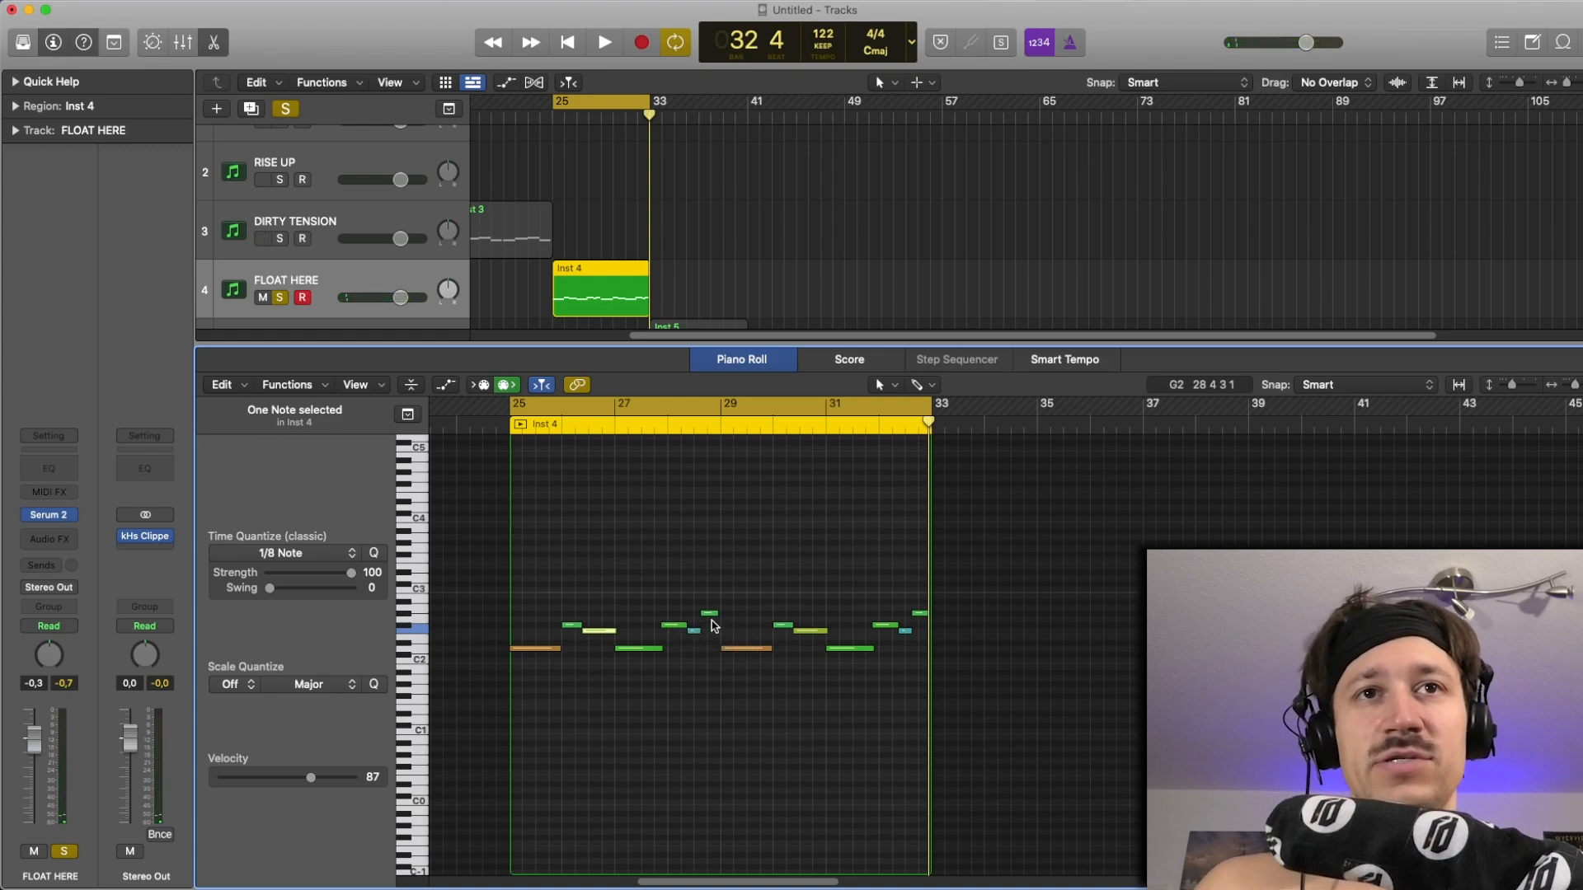
pyautogui.click(696, 567)
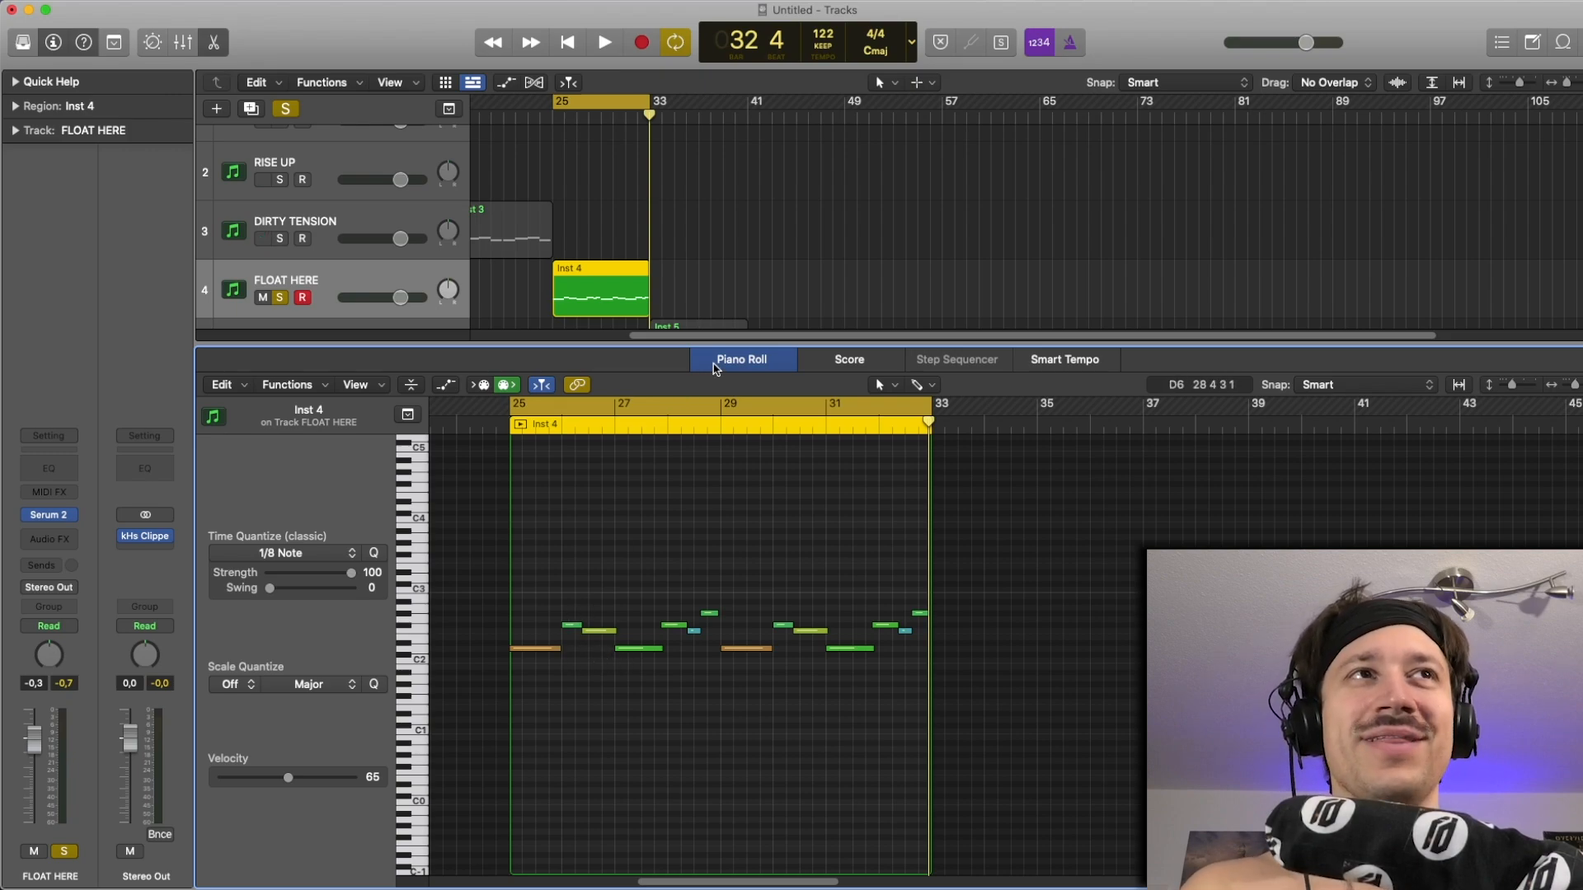
# Close the Piano Roll and remove the solo from the FLOAT HERE track.
pyautogui.click(715, 363)
pyautogui.click(700, 329)
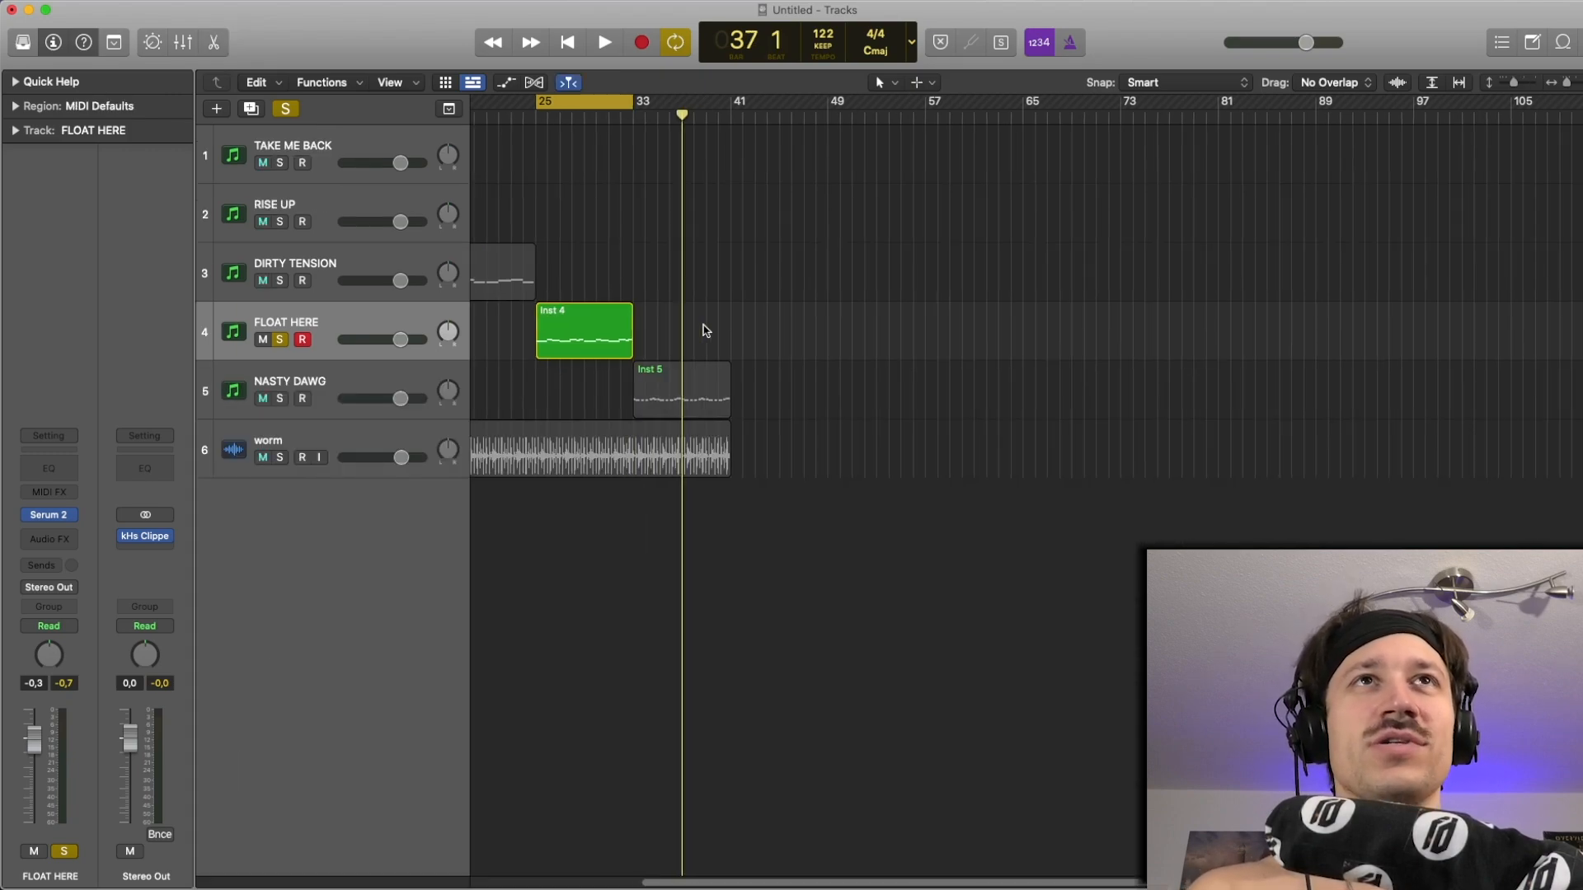
pyautogui.hscroll(-5, 714, 305)
pyautogui.click(281, 340)
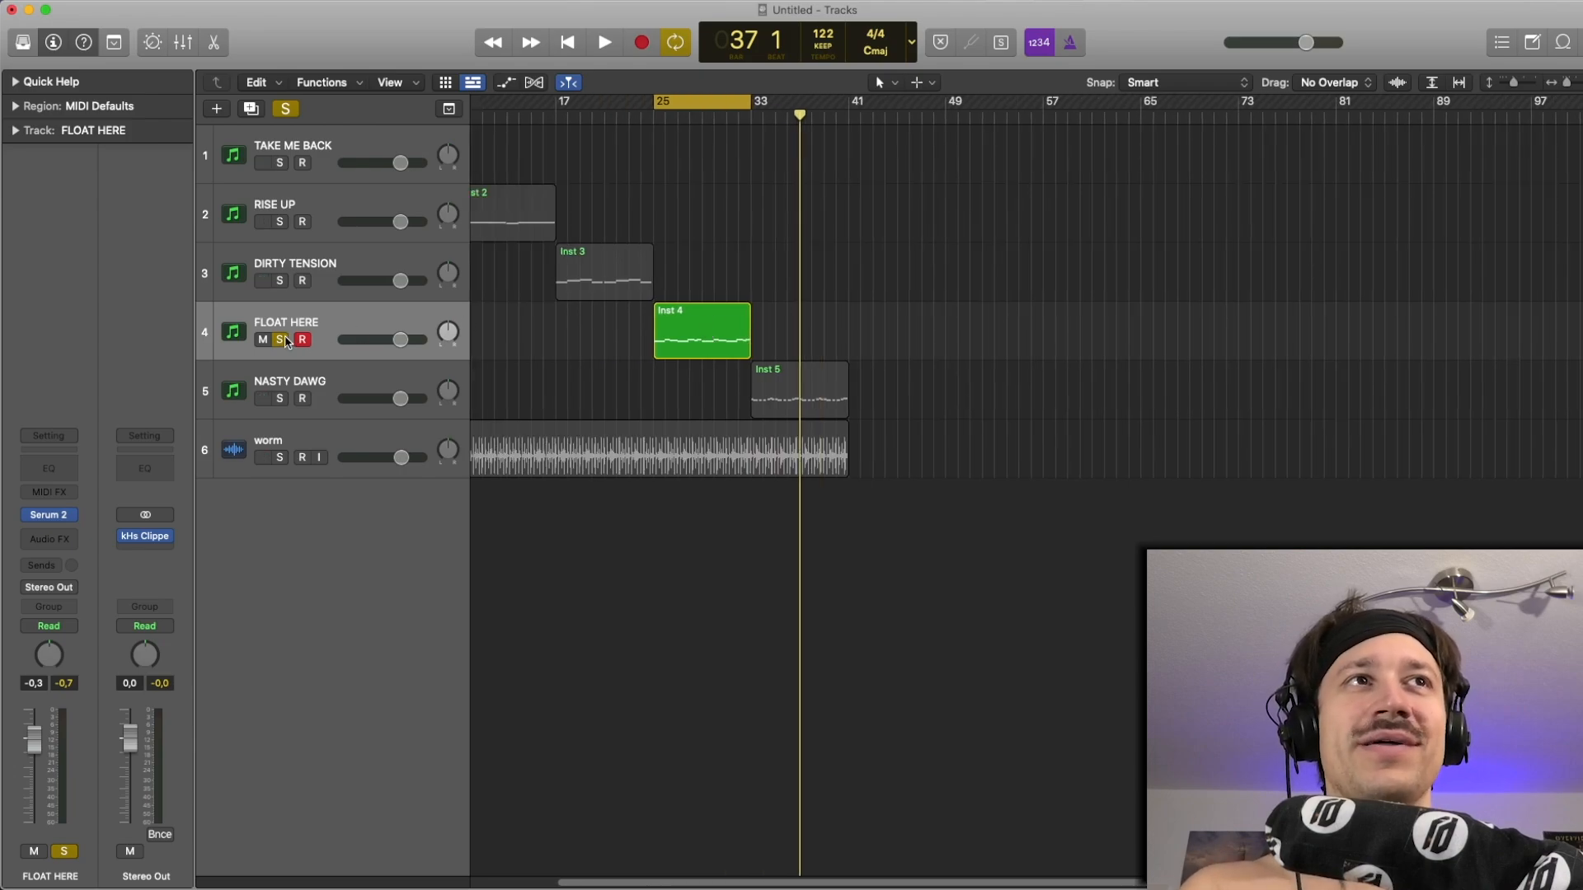
# Play the FLOAT HERE section with all tracks, turn off cycle mode during playback, and stop at the end of bar 32.
pyautogui.click(623, 289)
pyautogui.hscroll(-2, 670, 295)
pyautogui.hscroll(-2, 670, 294)
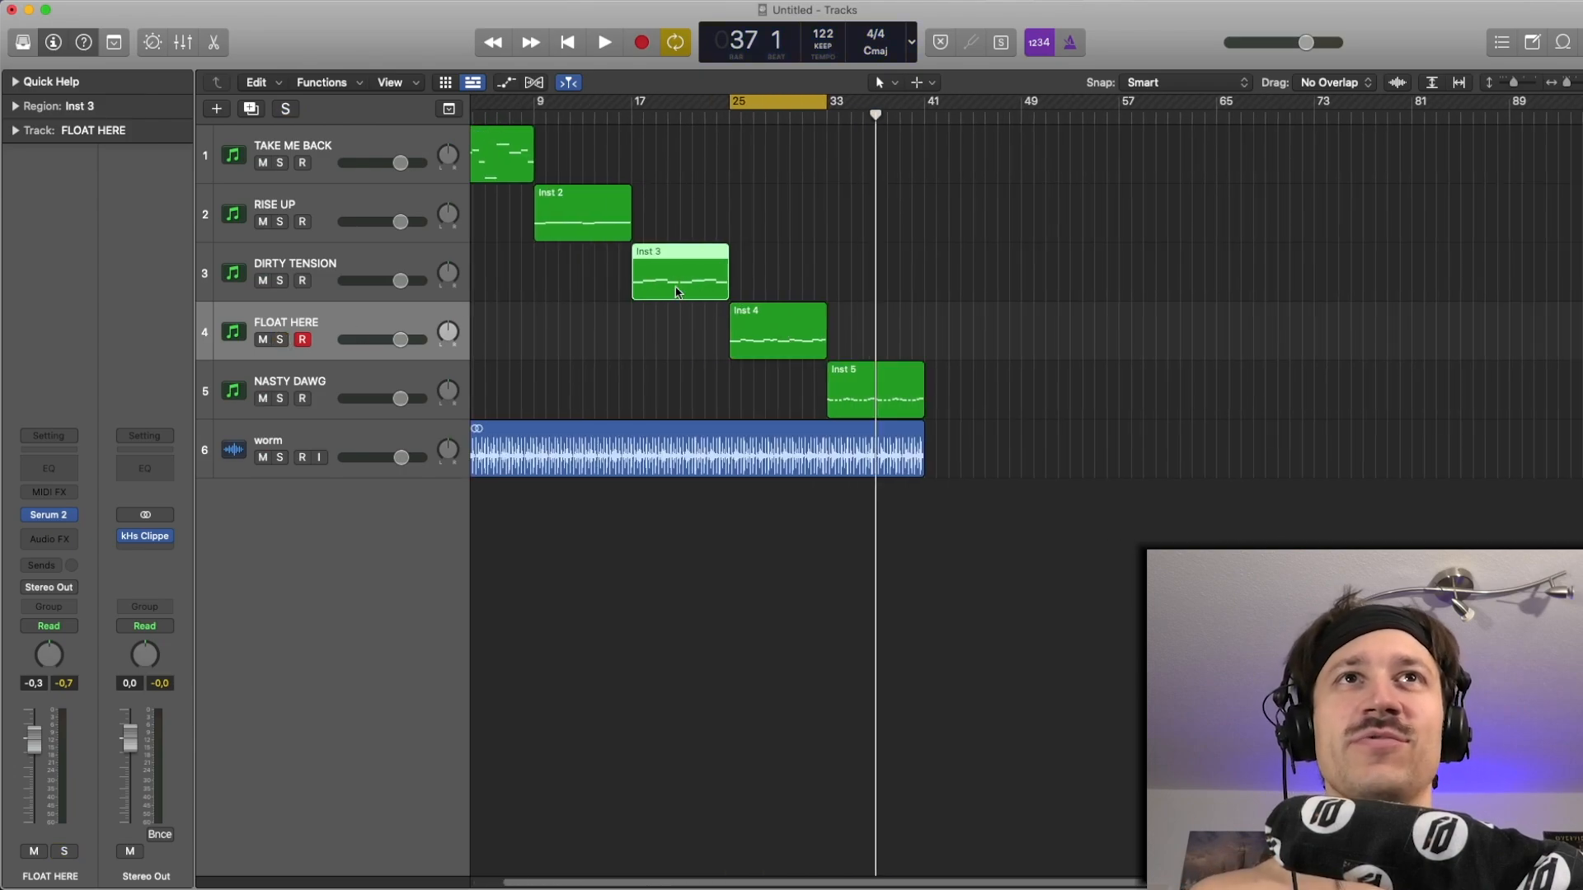
pyautogui.press('space')
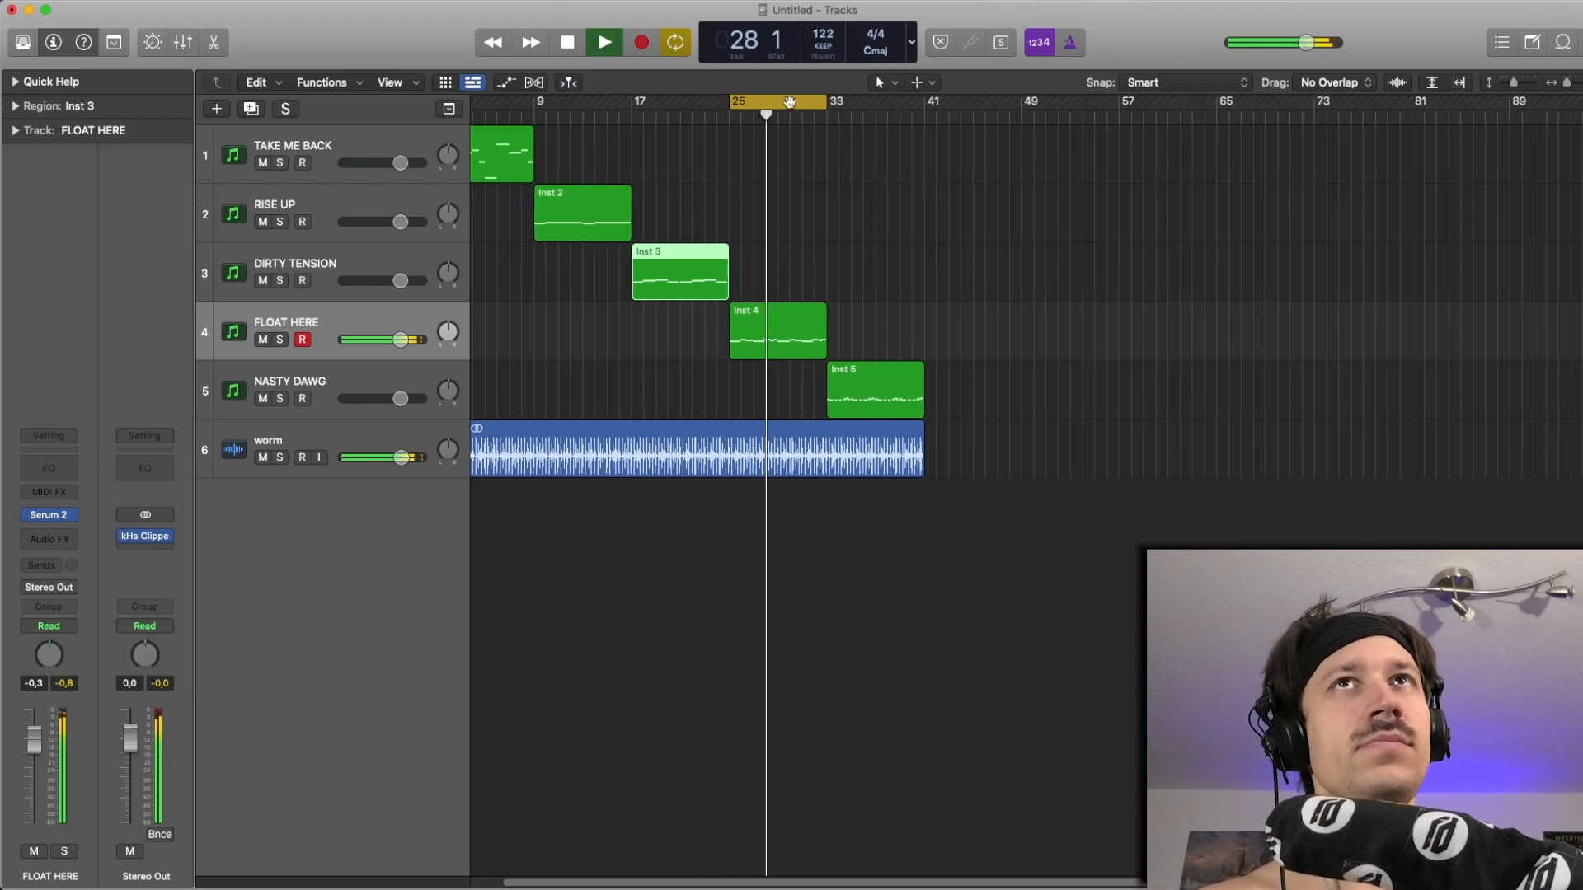
pyautogui.press('c')
pyautogui.hscroll(2, 875, 248)
pyautogui.hscroll(3, 841, 256)
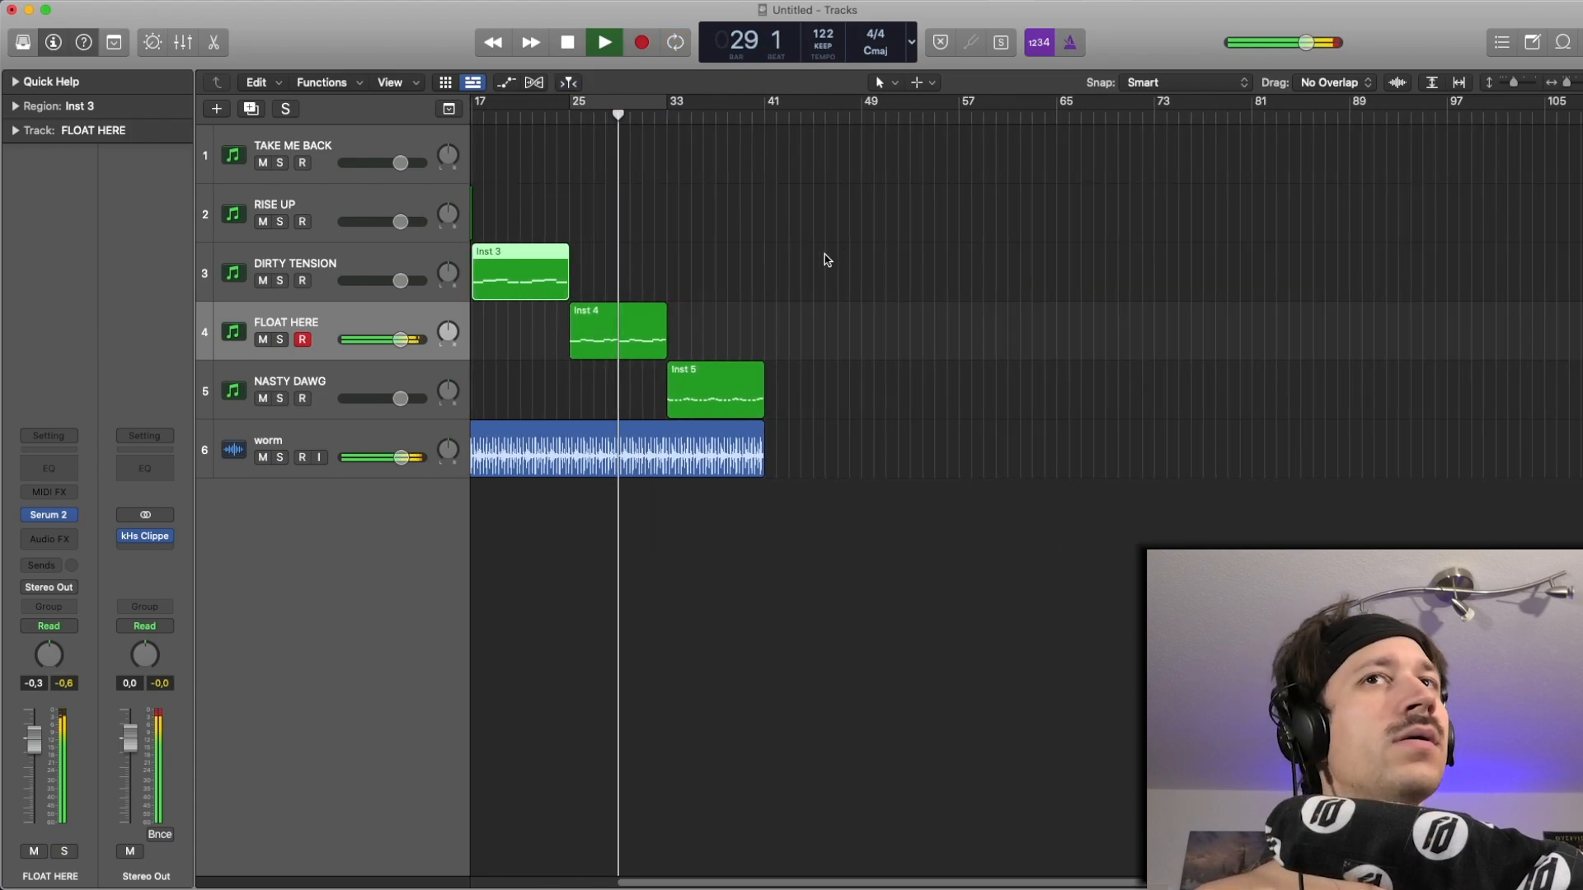
pyautogui.hscroll(-2, 760, 263)
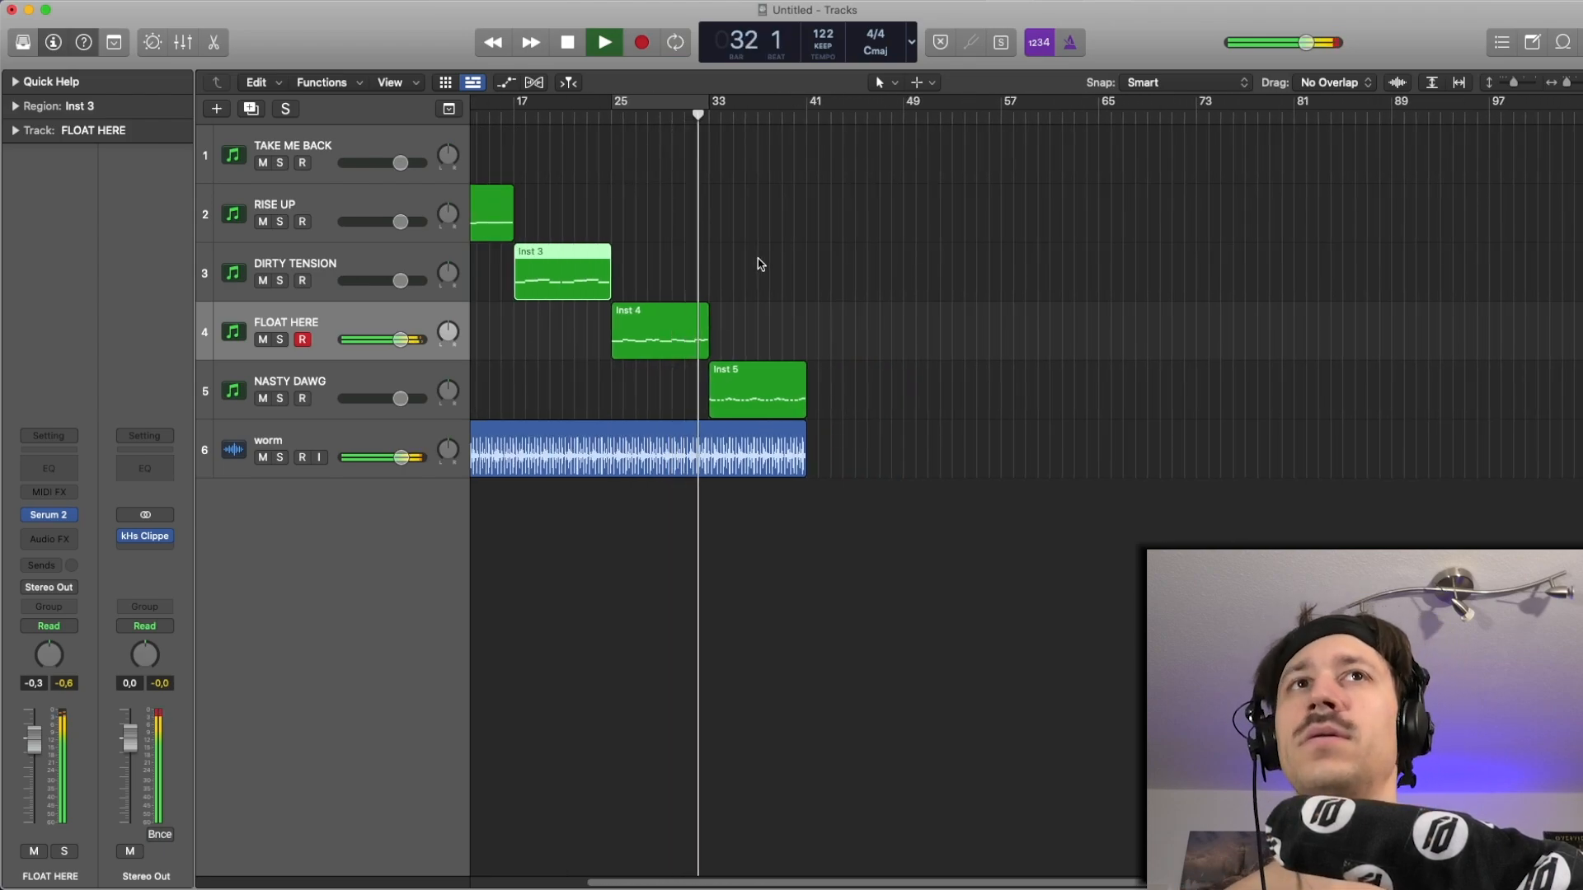
pyautogui.press('space')
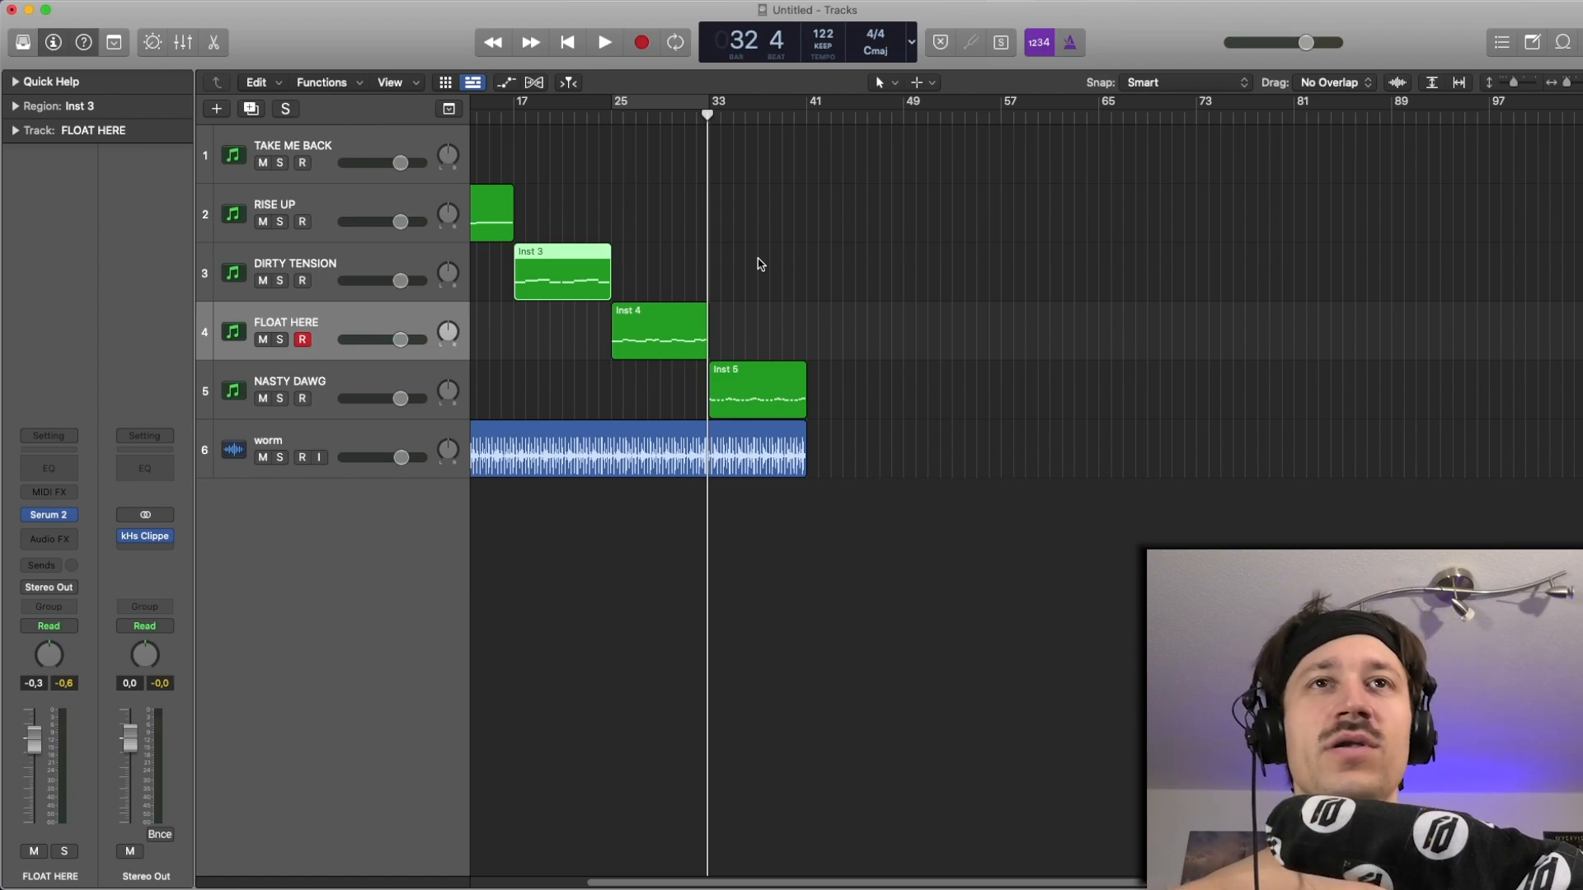
pyautogui.hscroll(5, 742, 268)
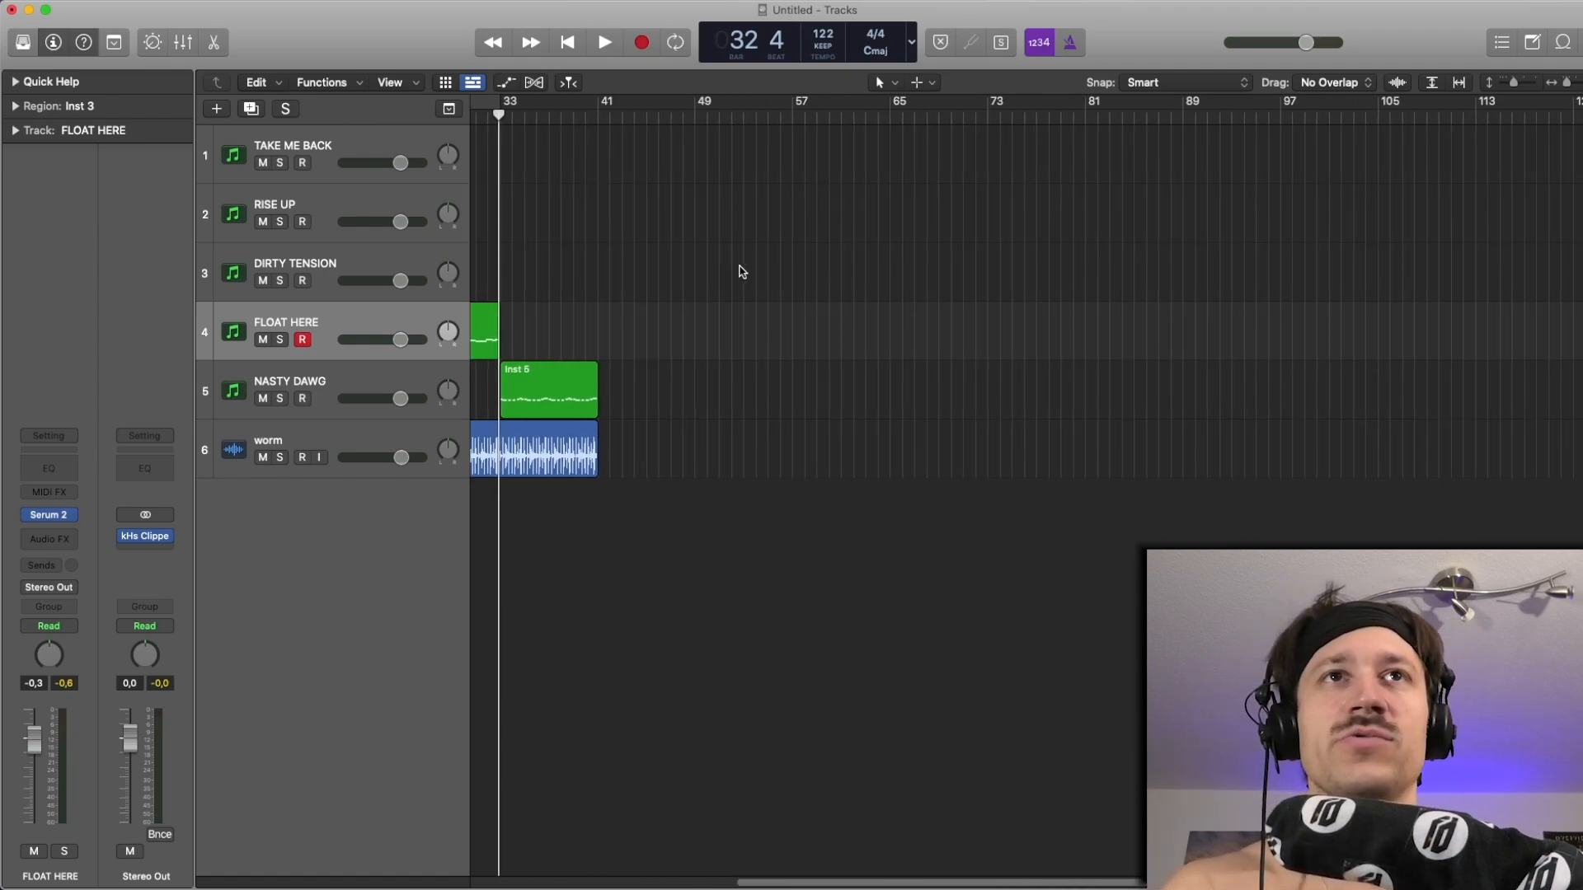
# Move the playhead to bar 33 and play the NASTY DAWG section with all tracks through bar 40.
pyautogui.hscroll(-6, 693, 272)
pyautogui.hscroll(5, 726, 252)
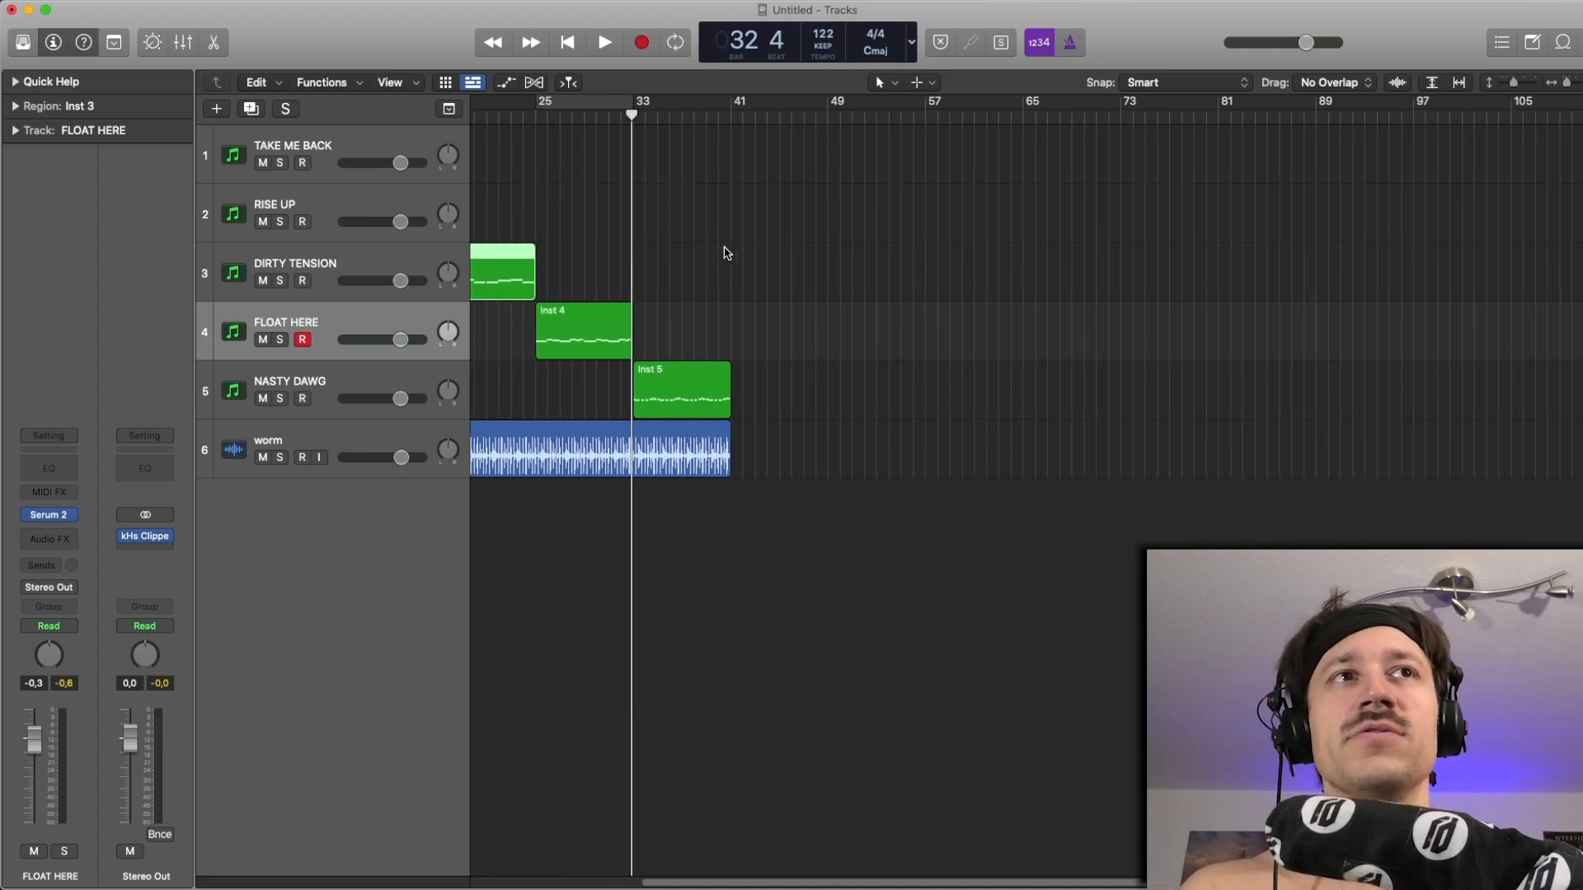
pyautogui.click(725, 251)
pyautogui.click(666, 403)
pyautogui.click(631, 115)
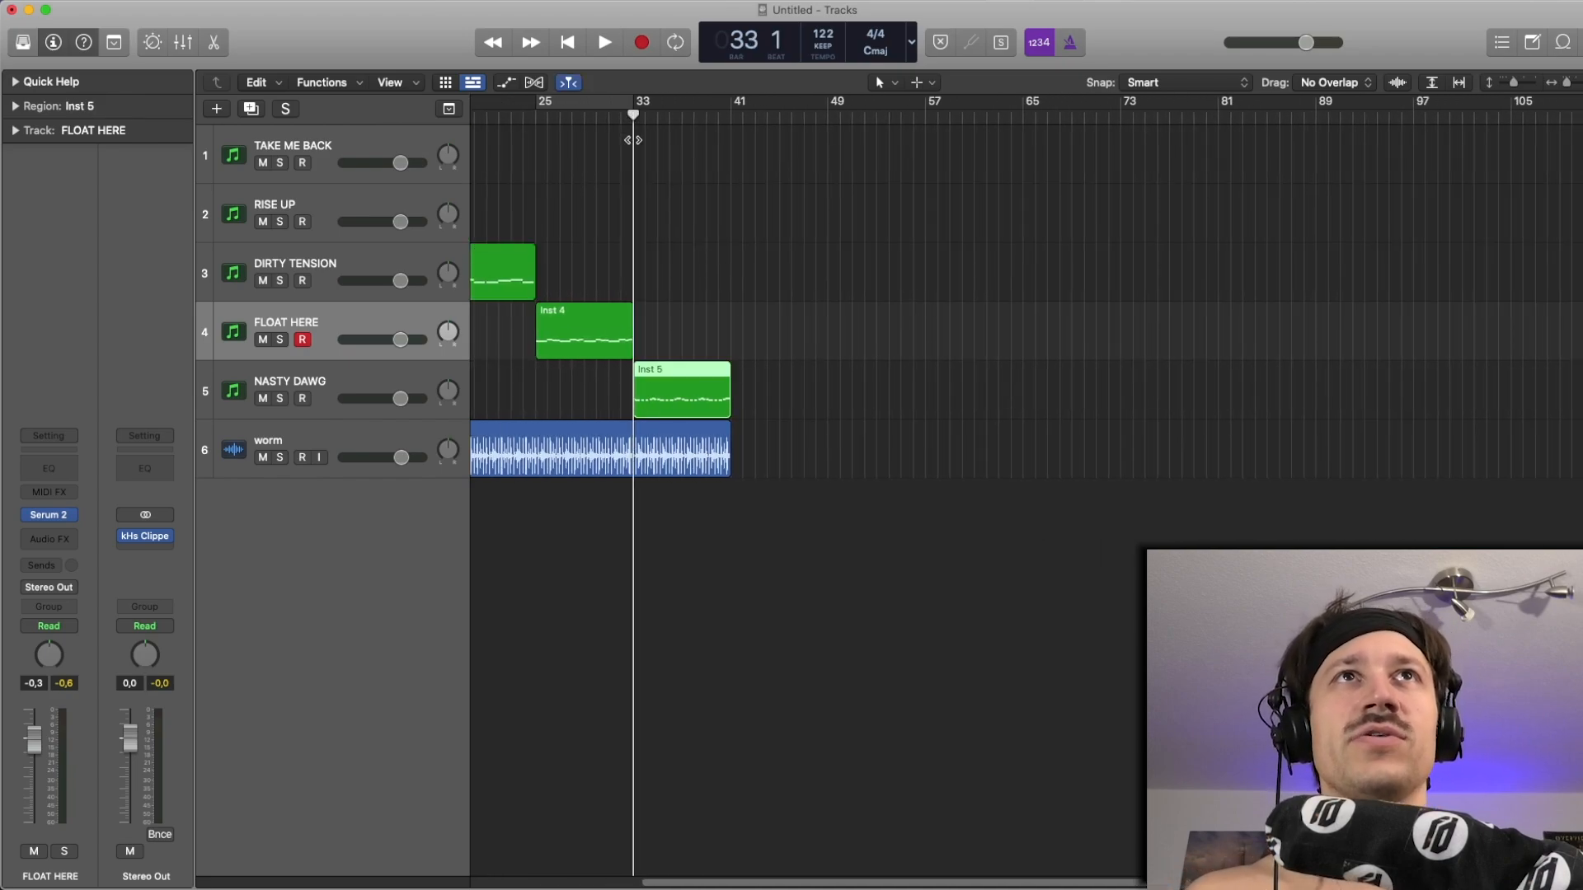
pyautogui.click(642, 232)
pyautogui.press('space')
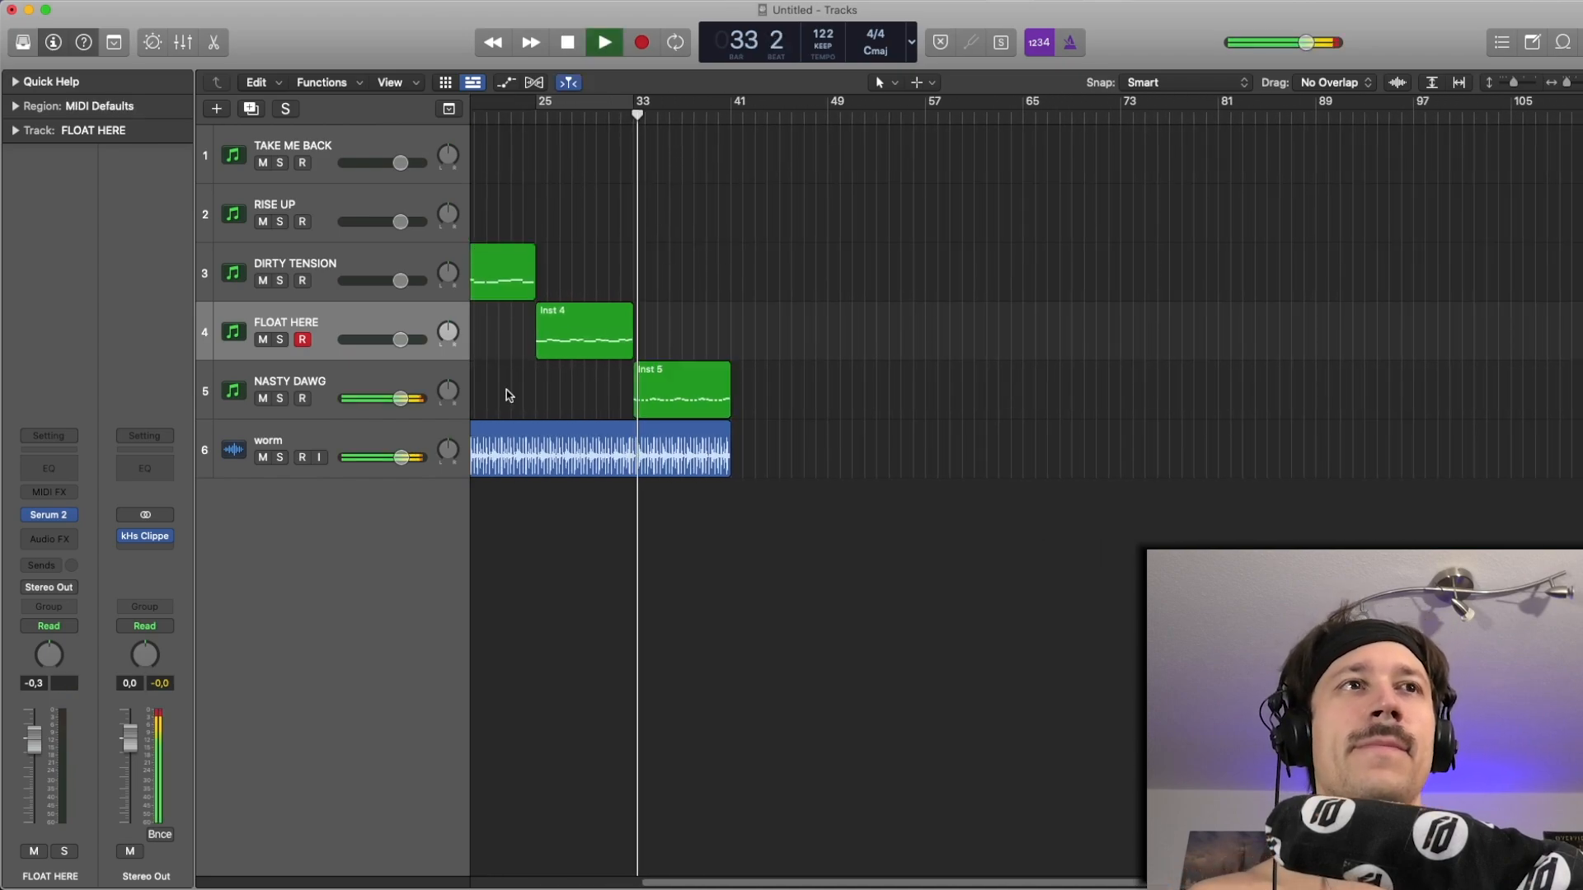
pyautogui.hscroll(4, 672, 300)
pyautogui.hscroll(-4, 672, 300)
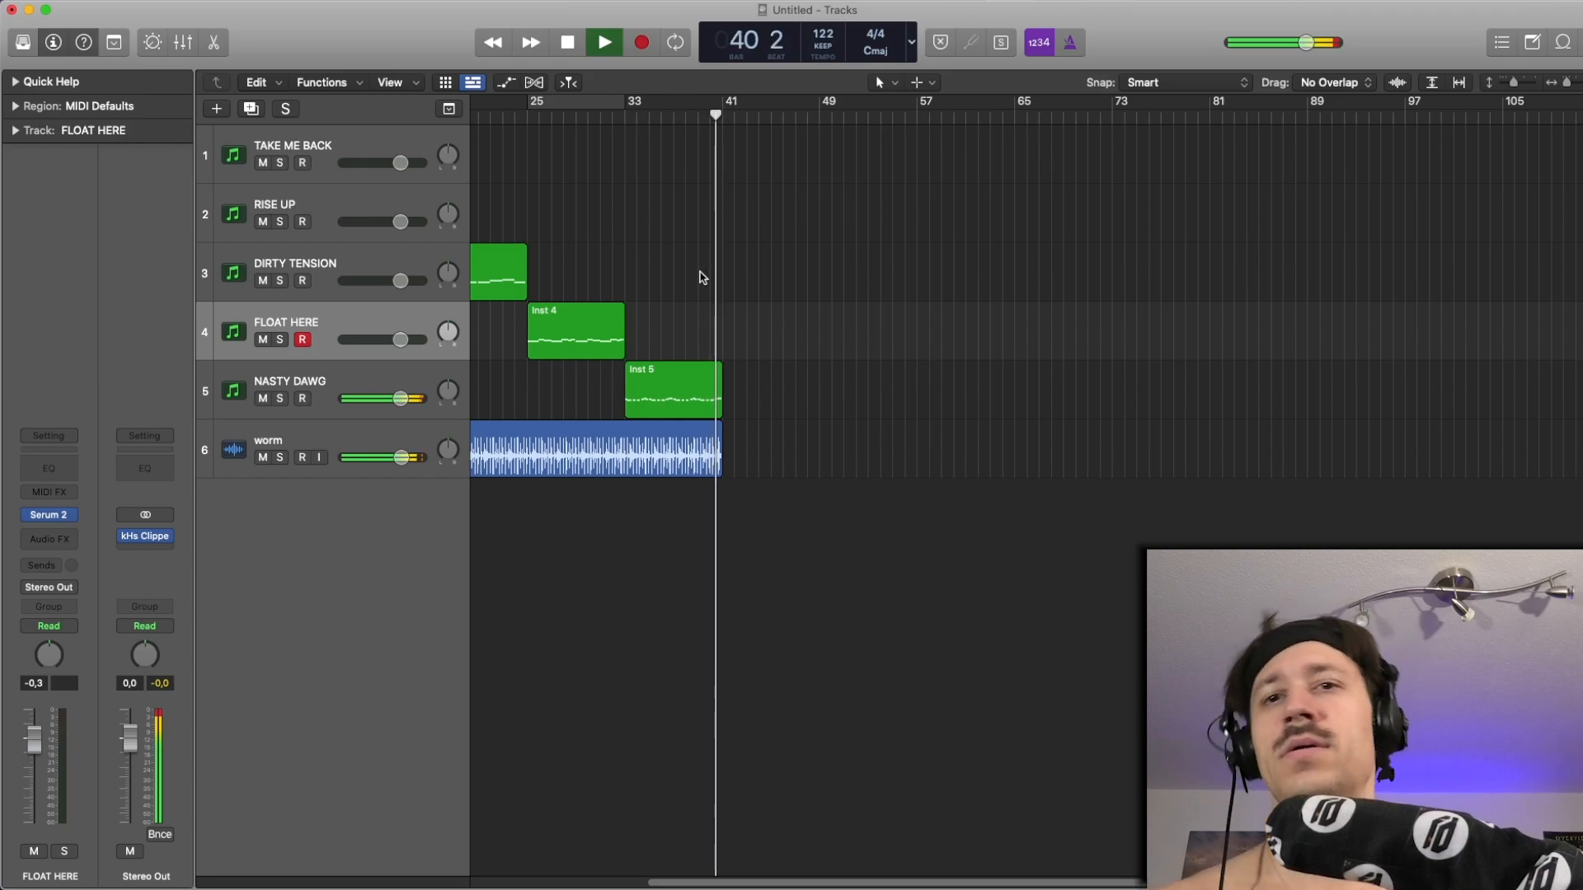
pyautogui.press('space')
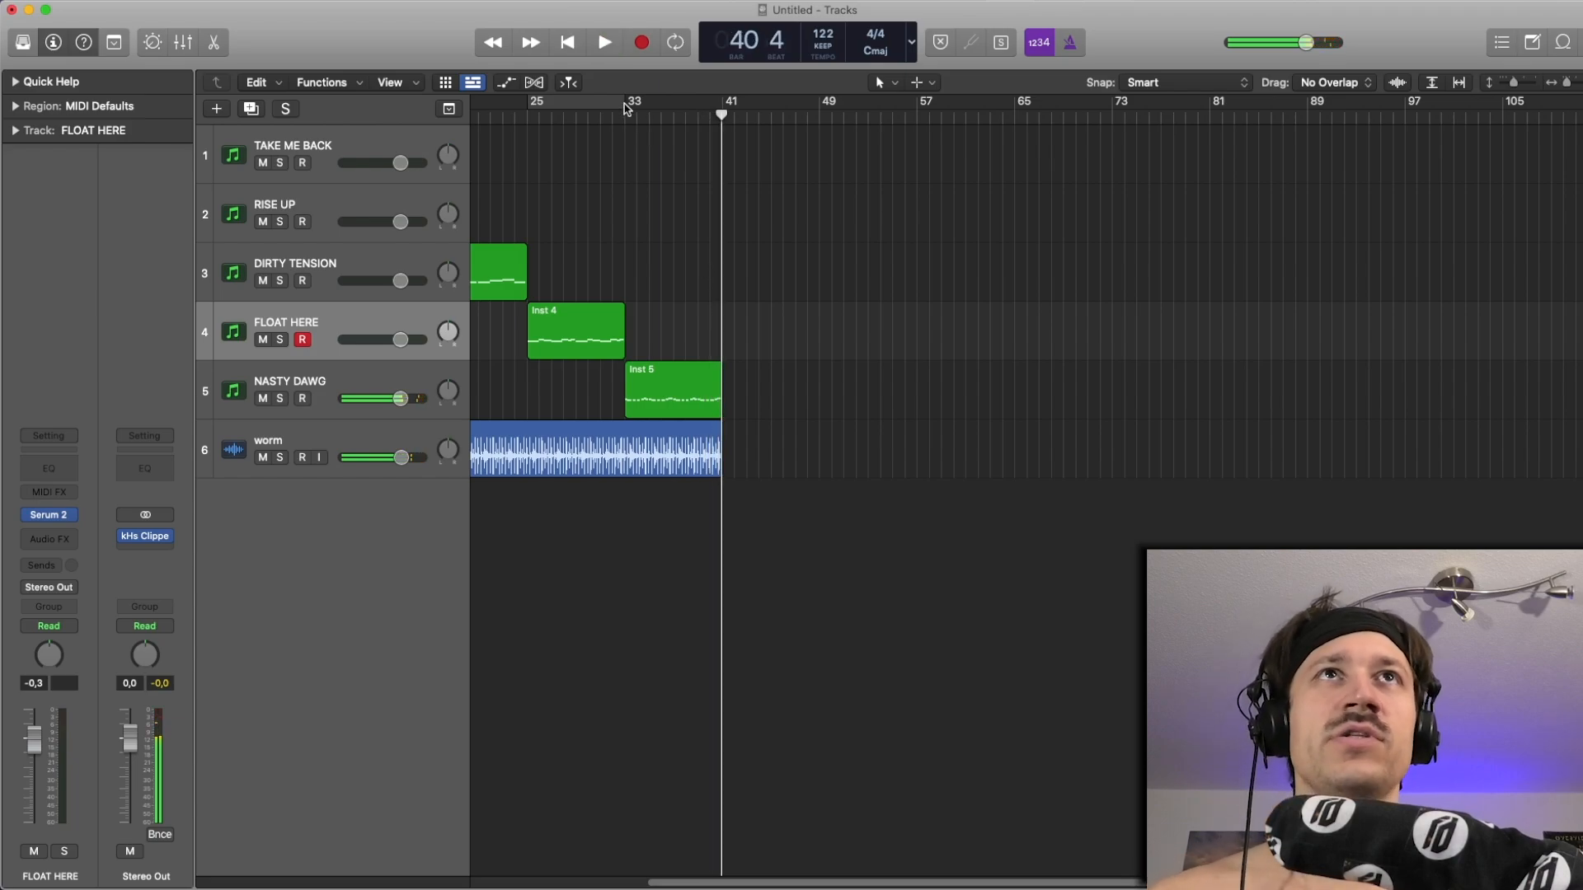
# Set the cycle range over bars 33 to 40 and show the Inst 5 region's notes in the Piano Roll.
pyautogui.moveTo(625, 103); pyautogui.dragTo(719, 106)
pyautogui.doubleClick(683, 404)
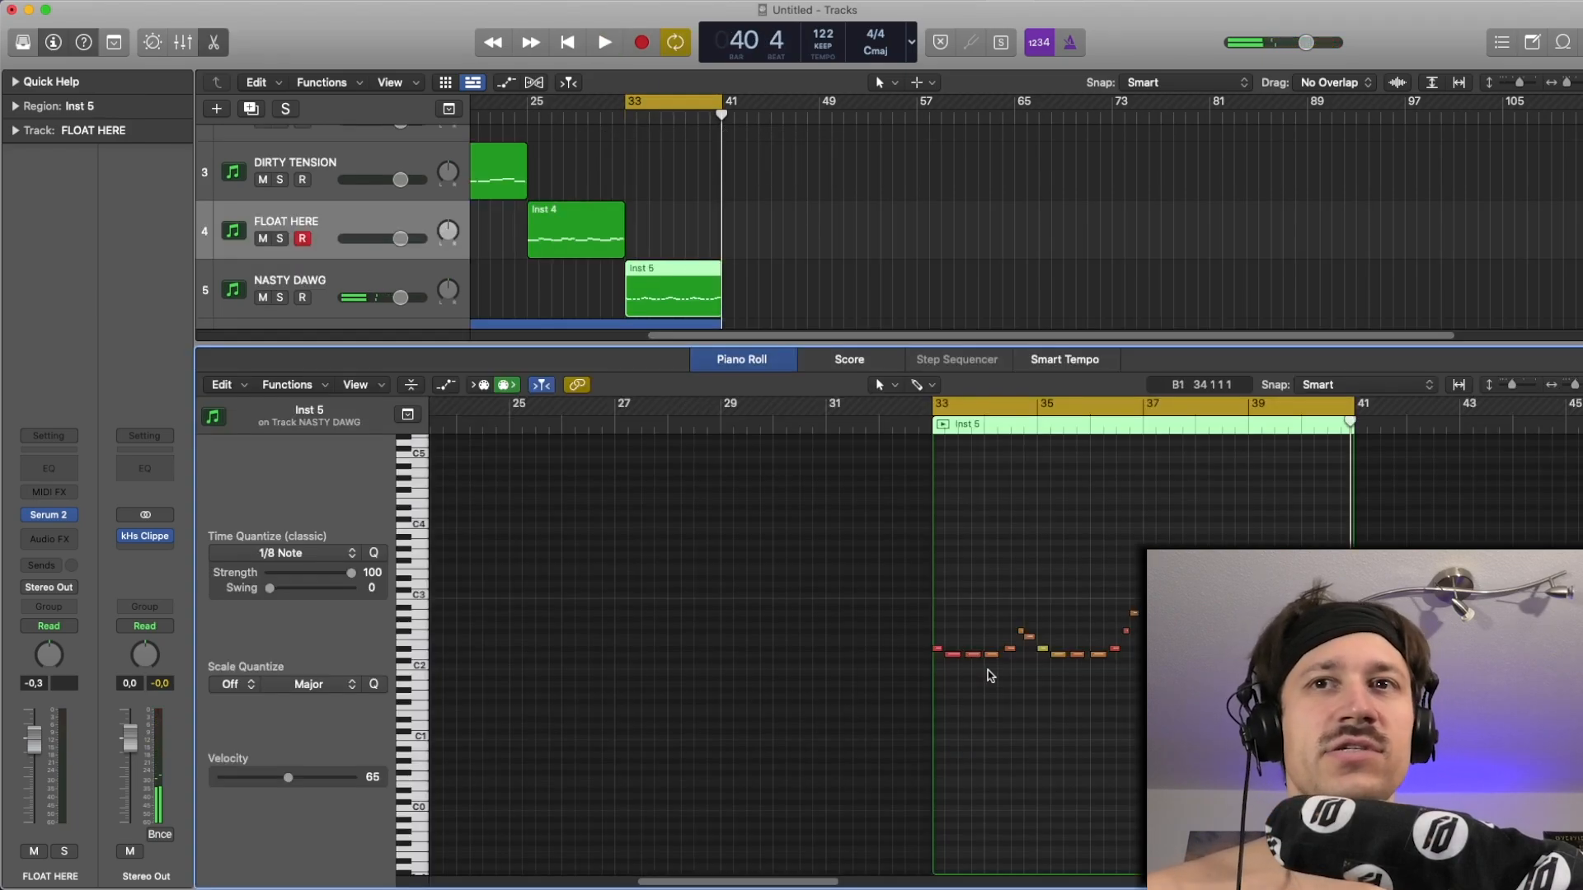
pyautogui.hscroll(10, 990, 676)
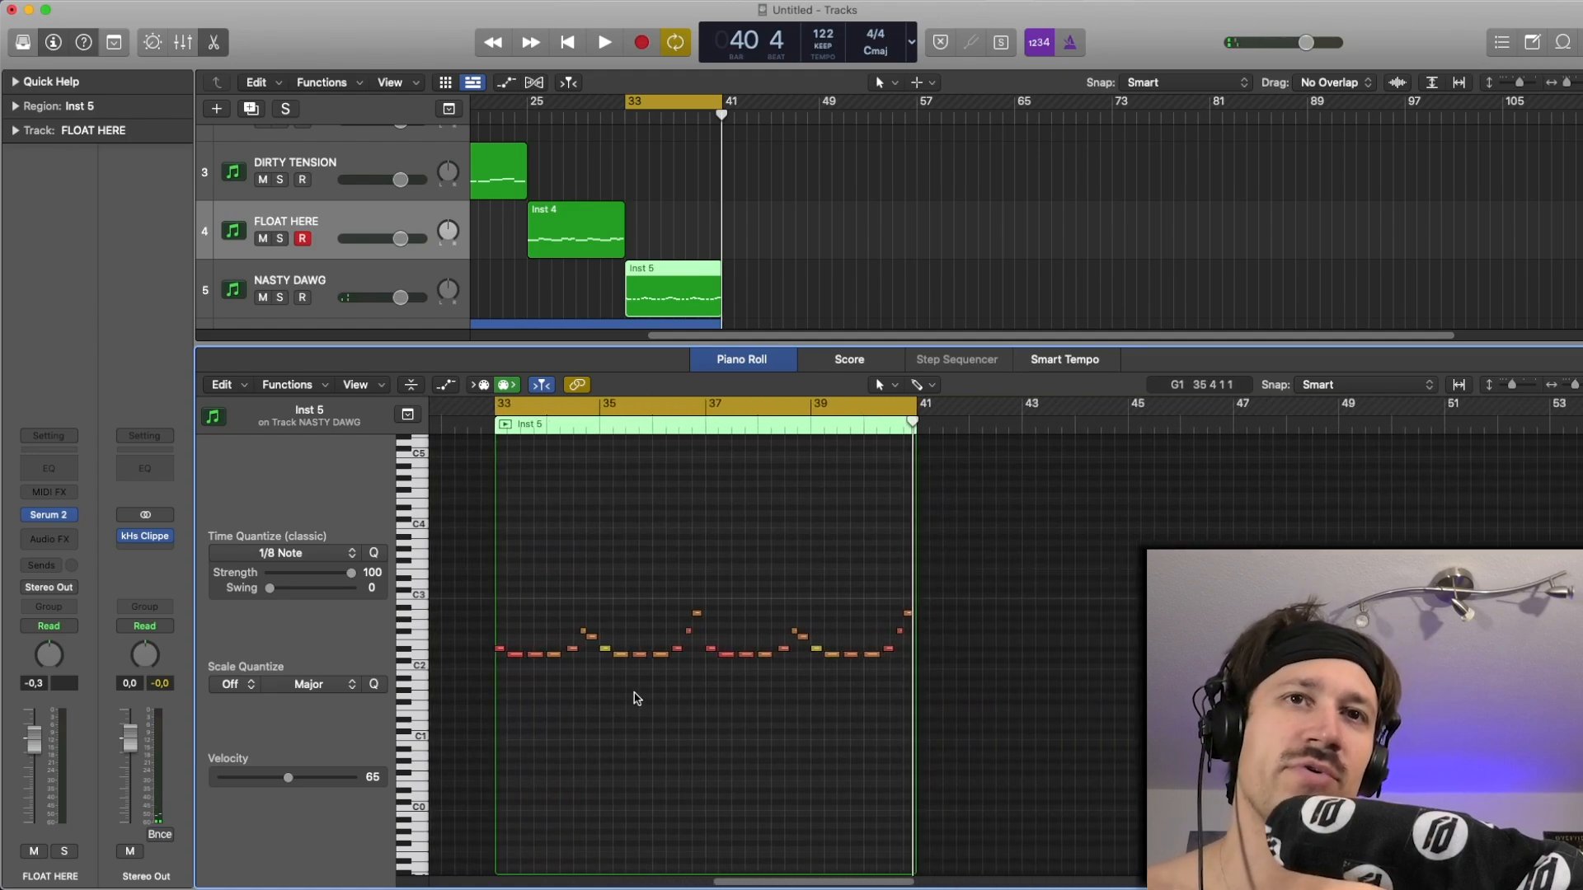
pyautogui.hscroll(1, 594, 688)
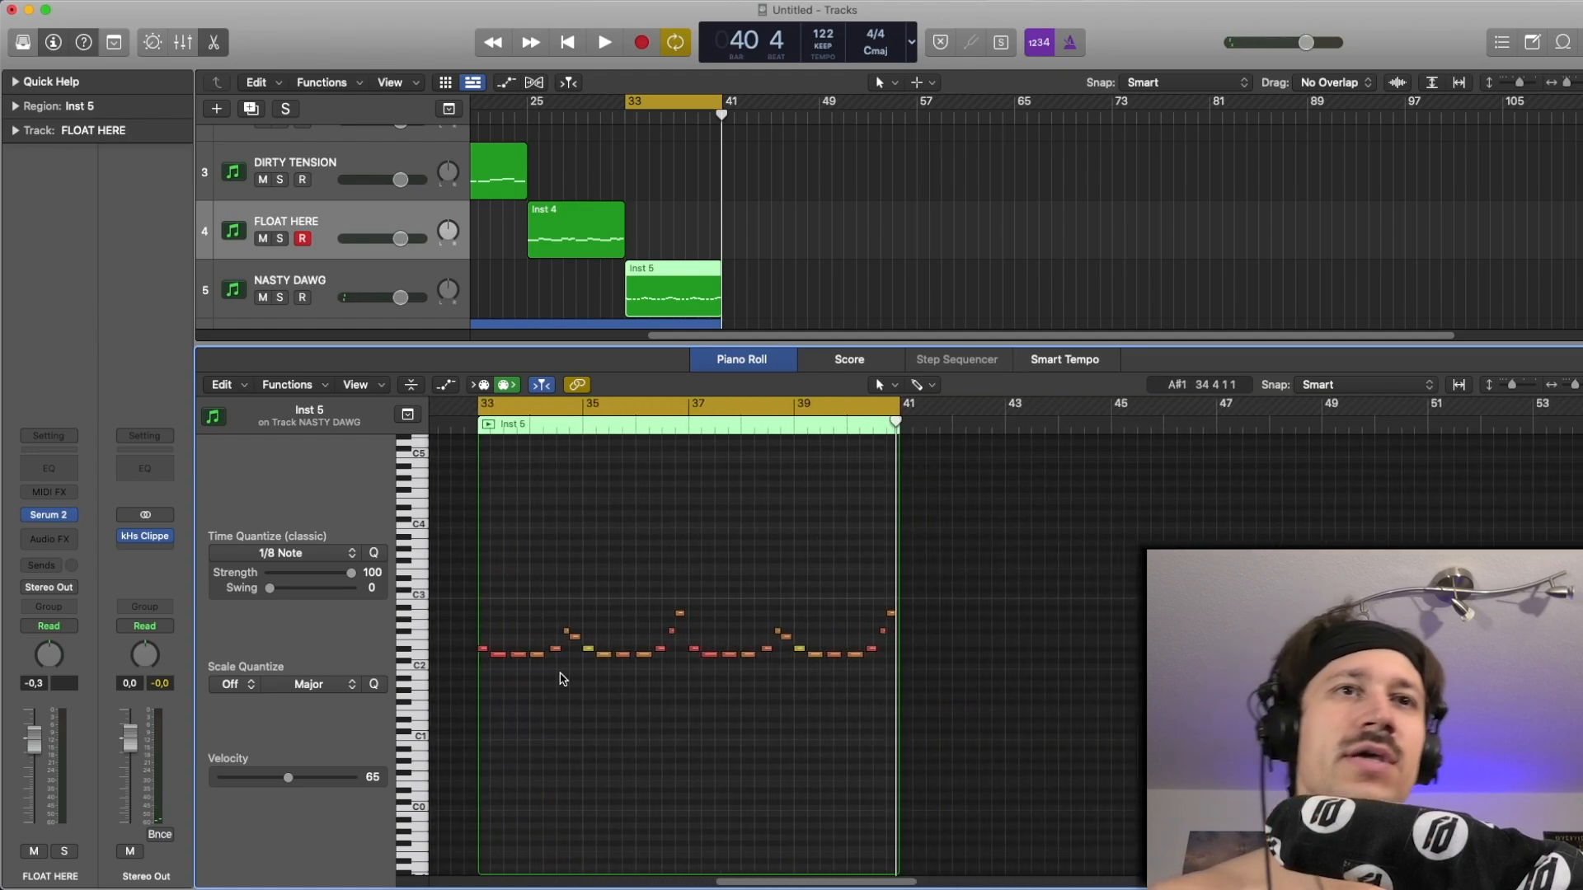
# Audition individual notes of Inst 5 in the Piano Roll across bars 33 to 36, including the higher notes ending each phrase.
pyautogui.click(482, 656)
pyautogui.moveTo(482, 656); pyautogui.dragTo(499, 658)
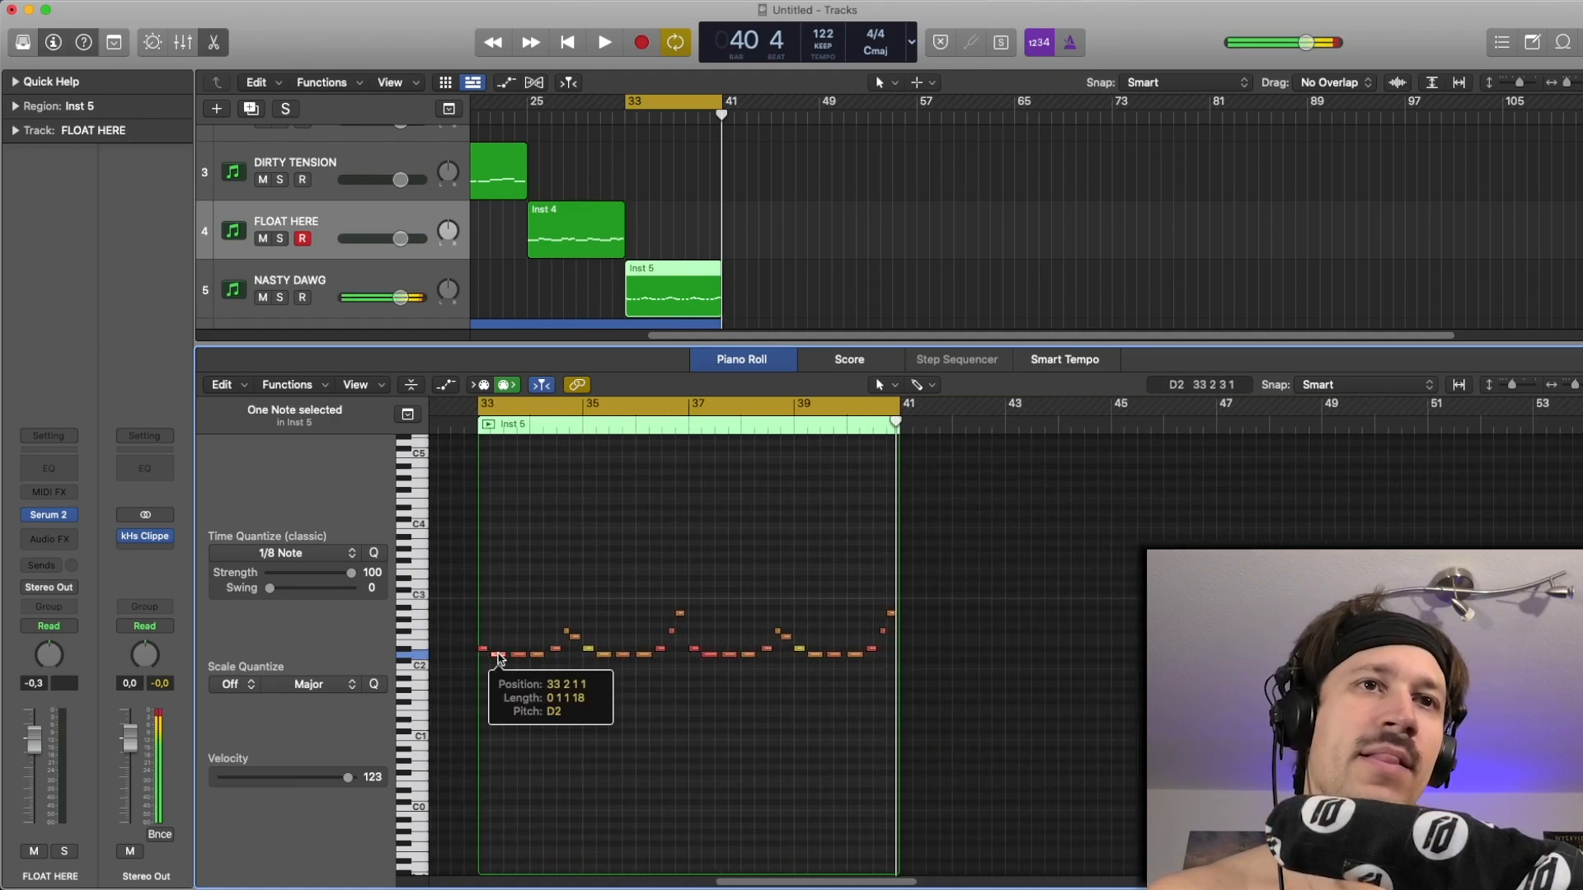
pyautogui.click(509, 687)
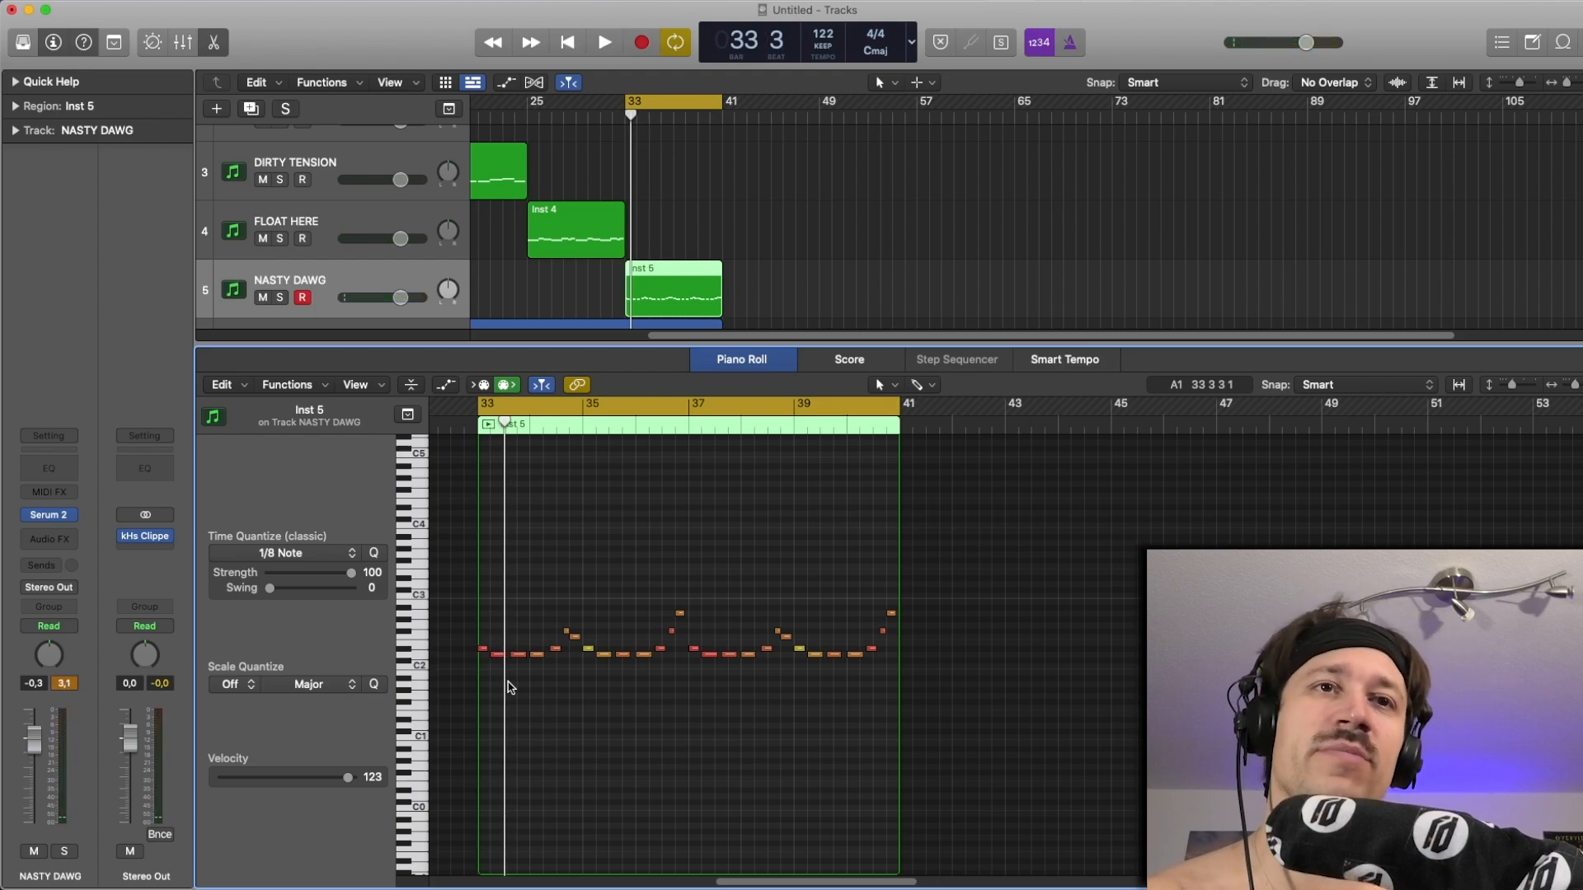
pyautogui.click(557, 654)
pyautogui.click(575, 637)
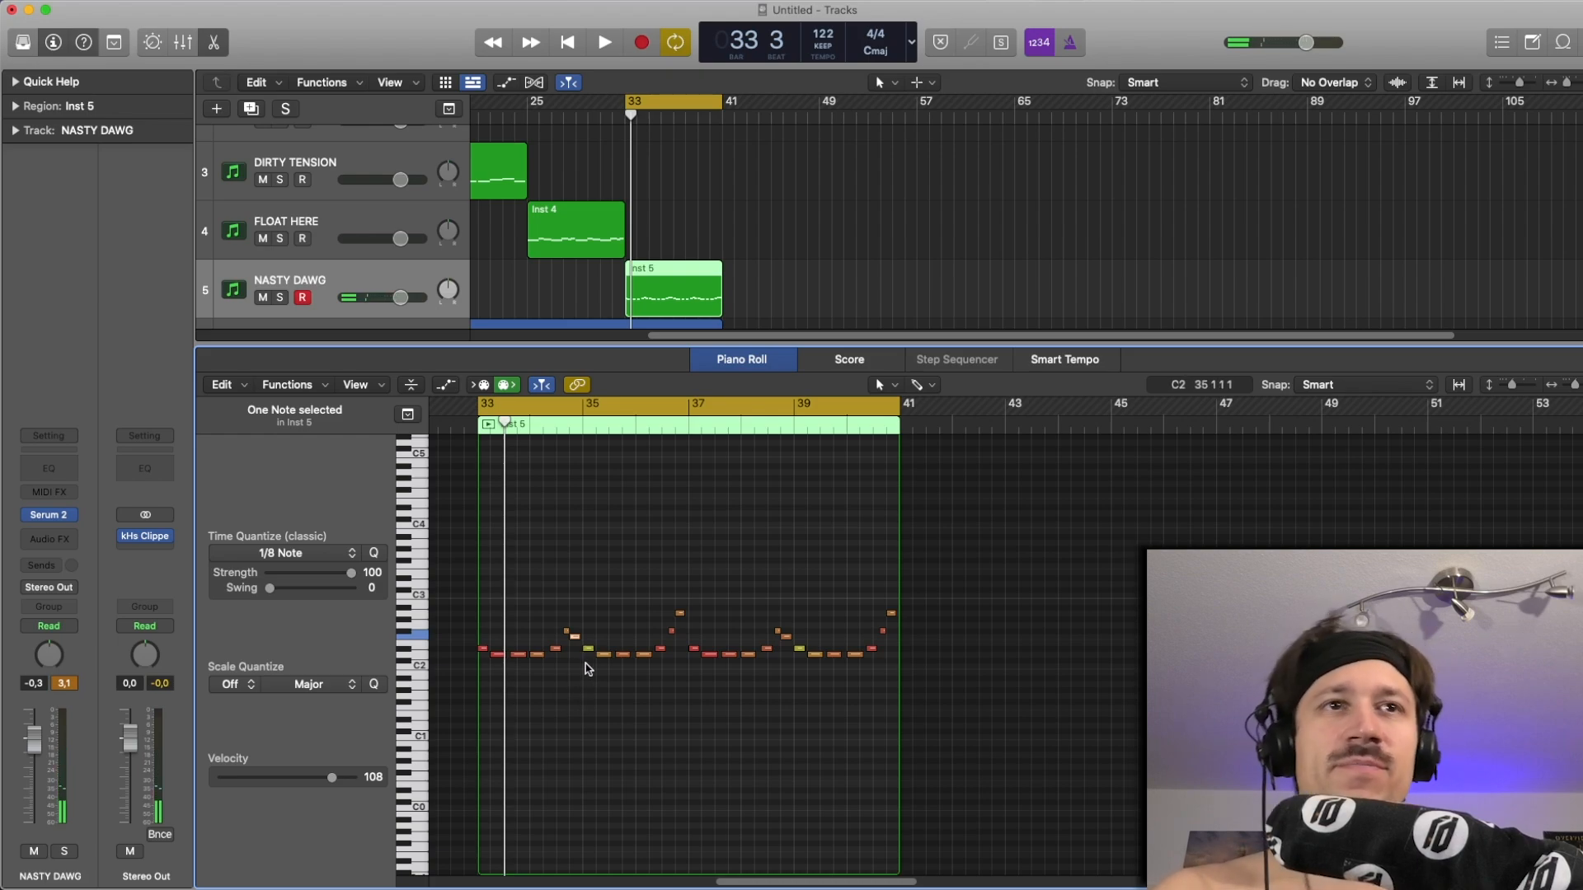
pyautogui.click(575, 643)
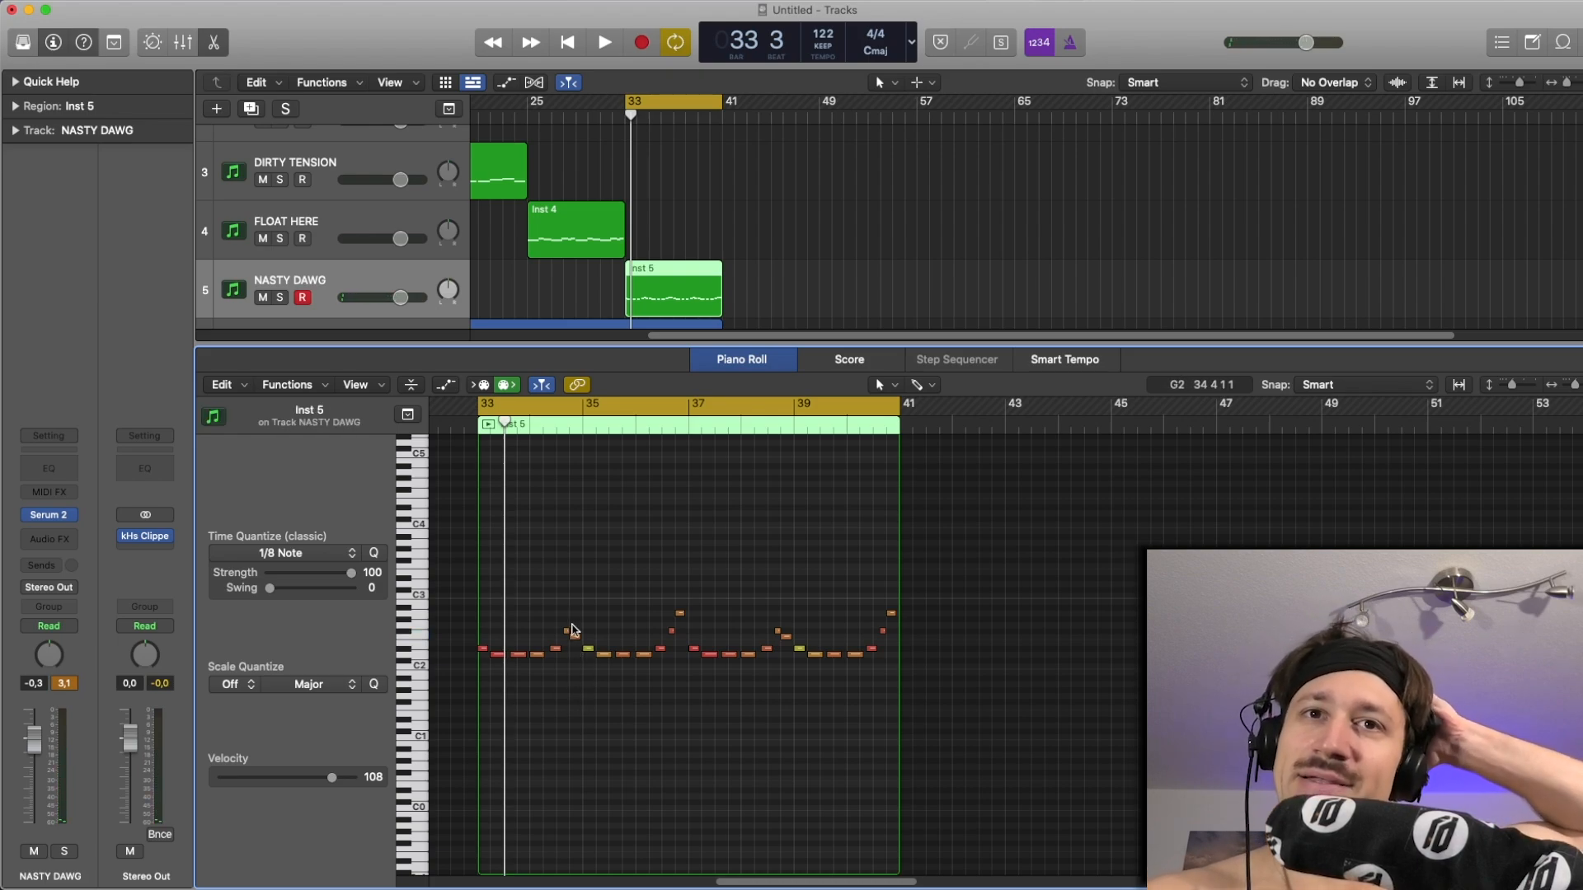
pyautogui.click(575, 636)
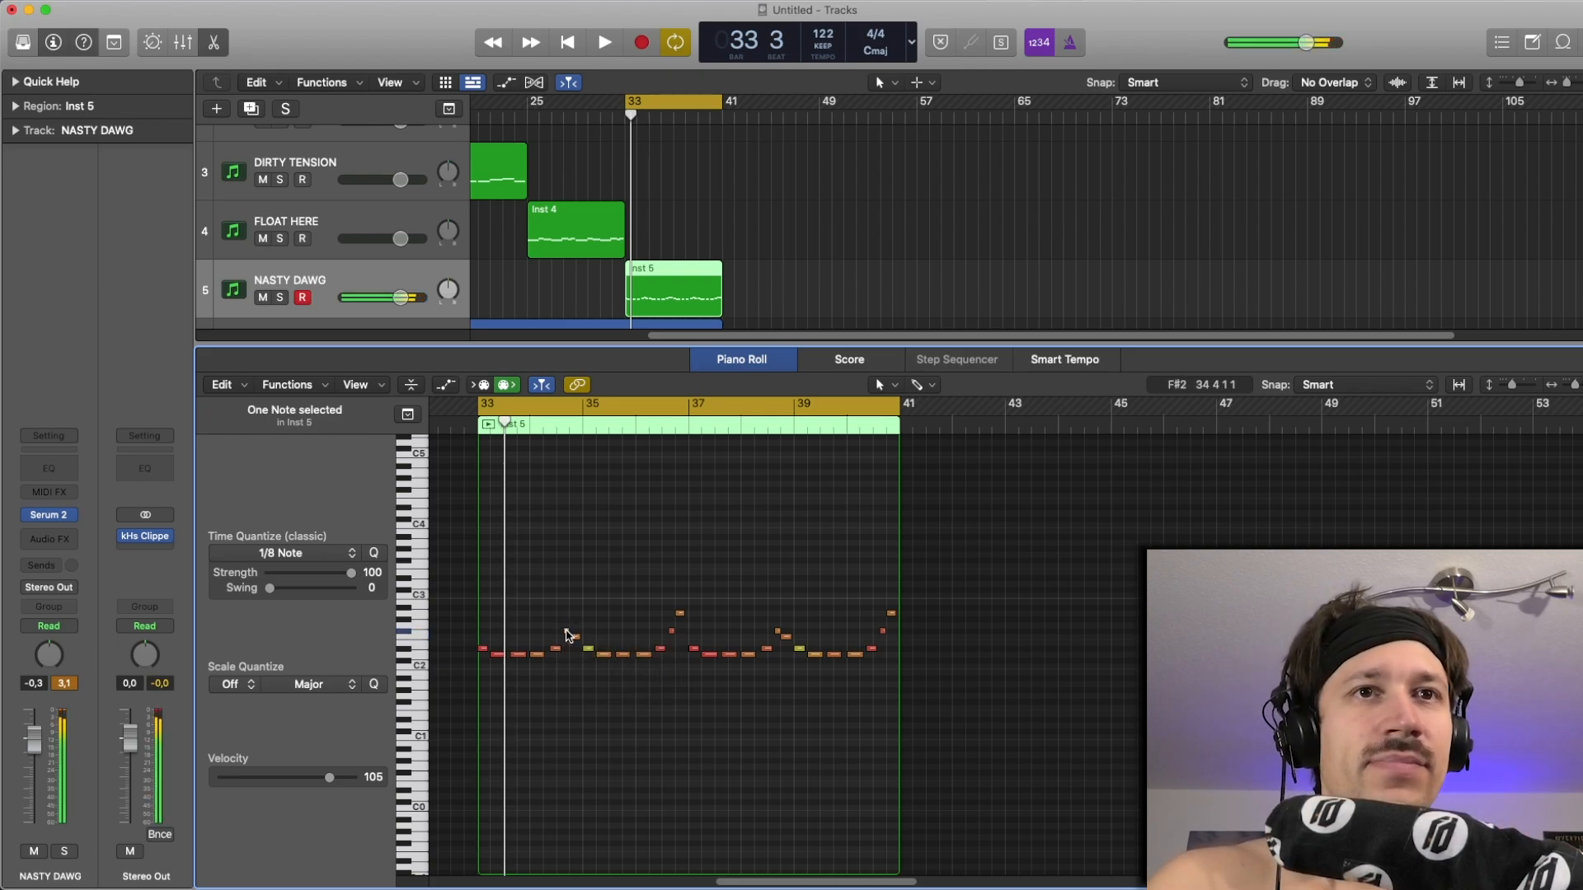
pyautogui.click(673, 644)
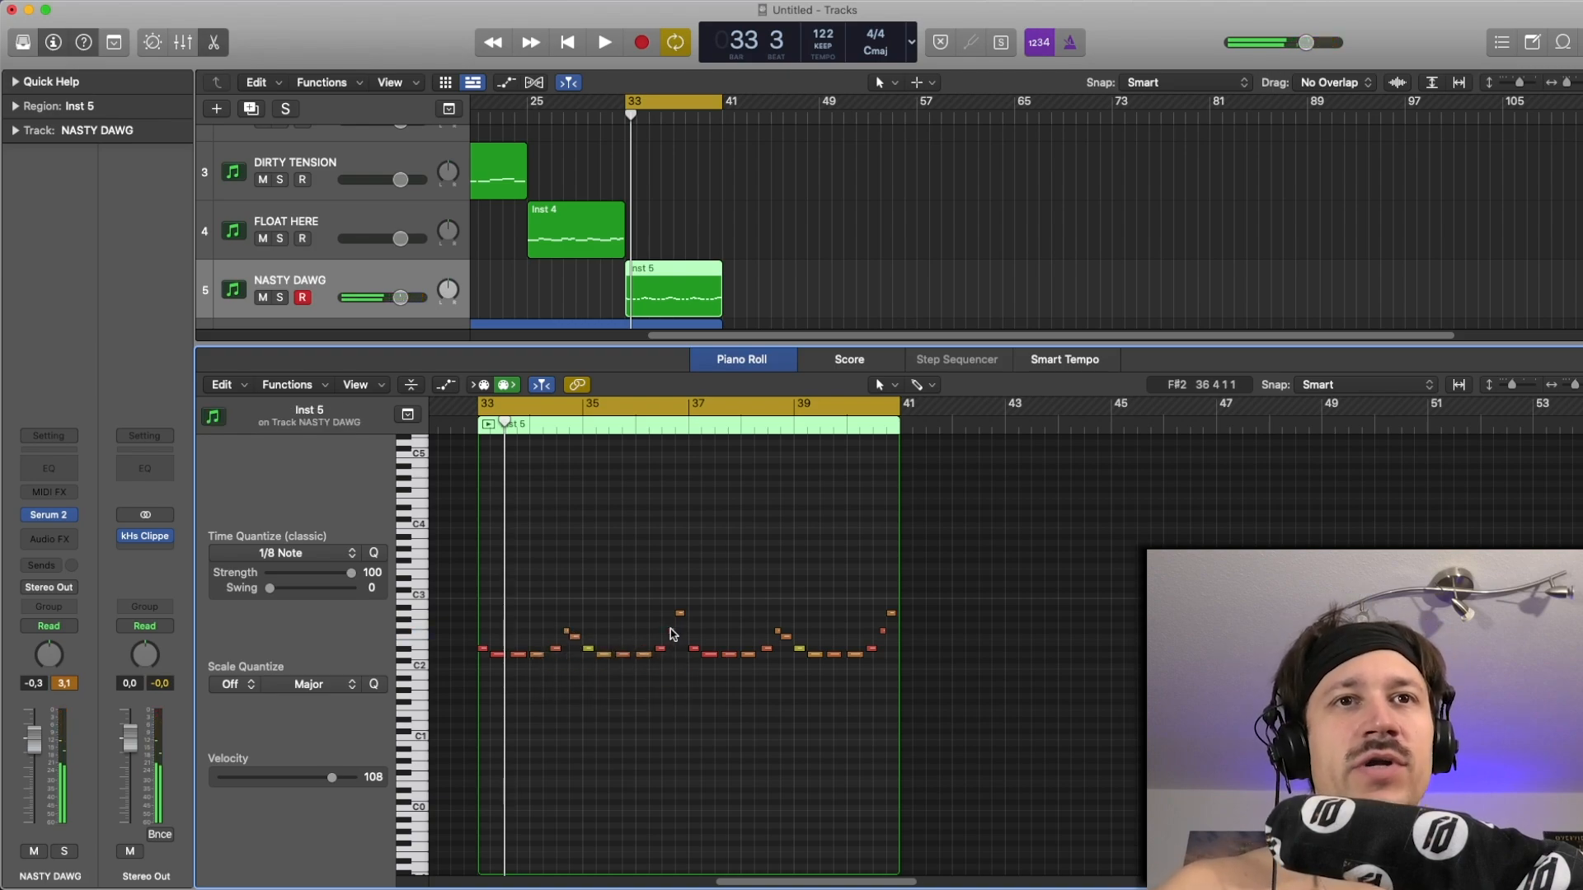
pyautogui.click(674, 631)
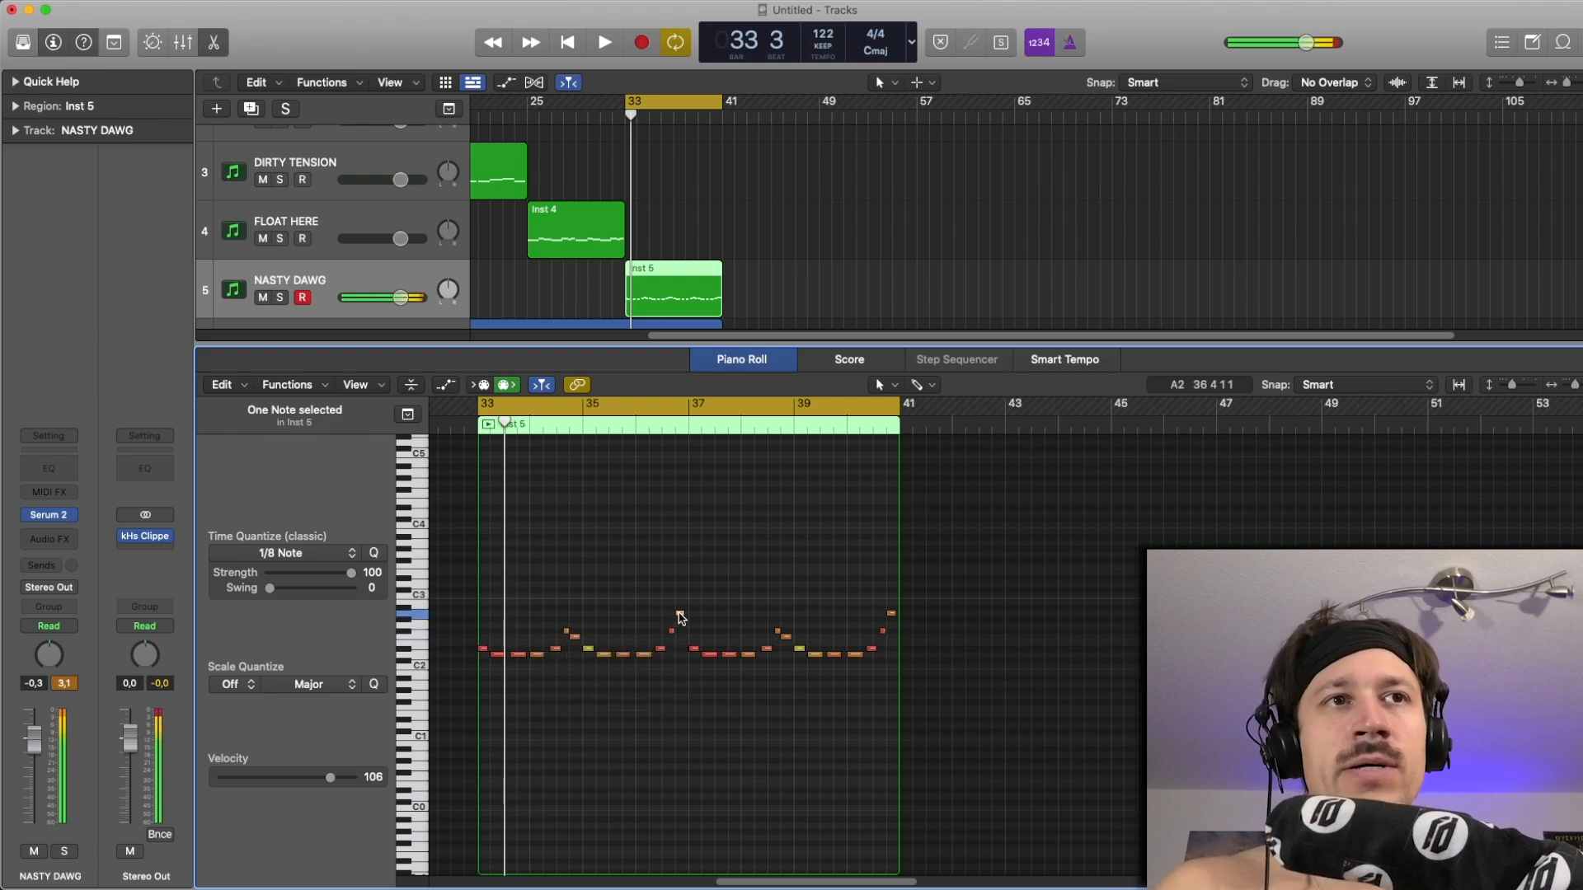
pyautogui.click(717, 505)
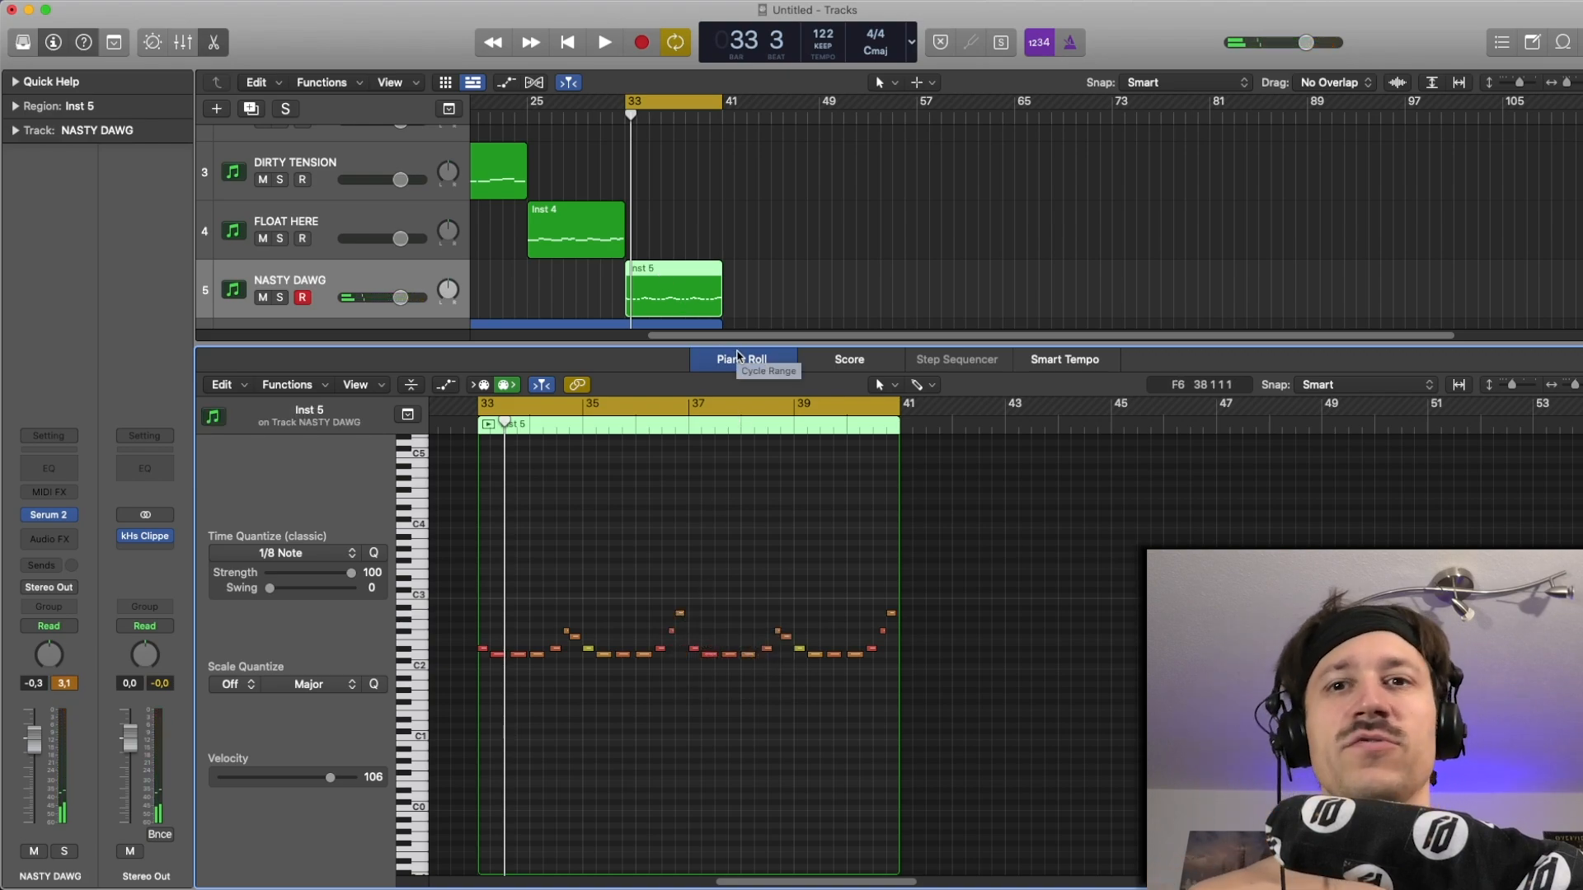
# Review Inst 5 in the Piano Roll again, start looped playback of the NASTY DAWG section, and close the editor.
pyautogui.click(738, 357)
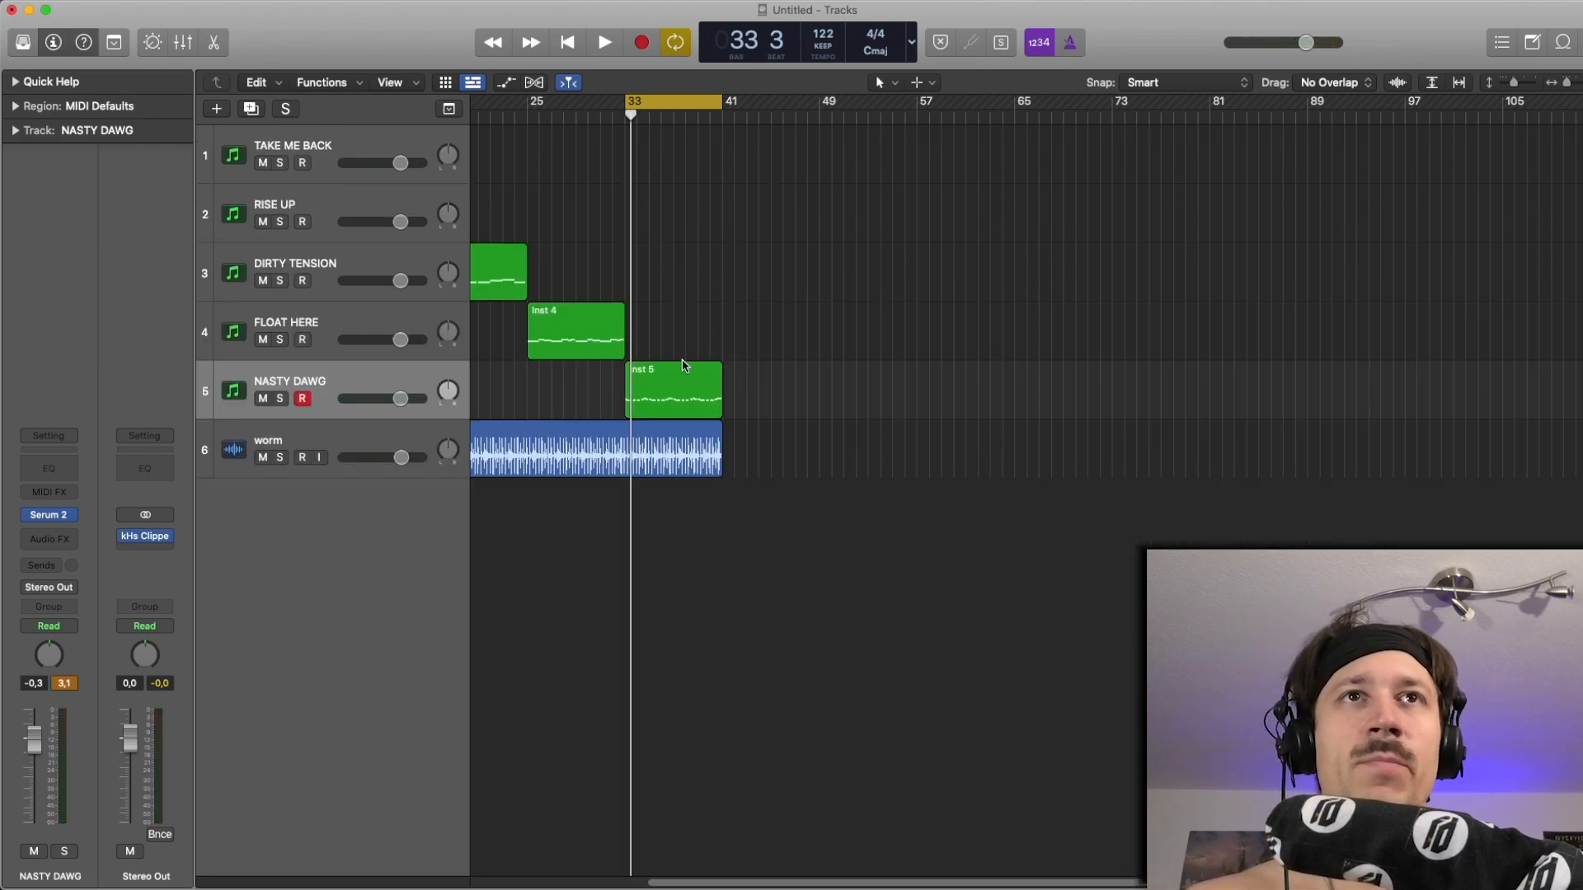
pyautogui.doubleClick(691, 392)
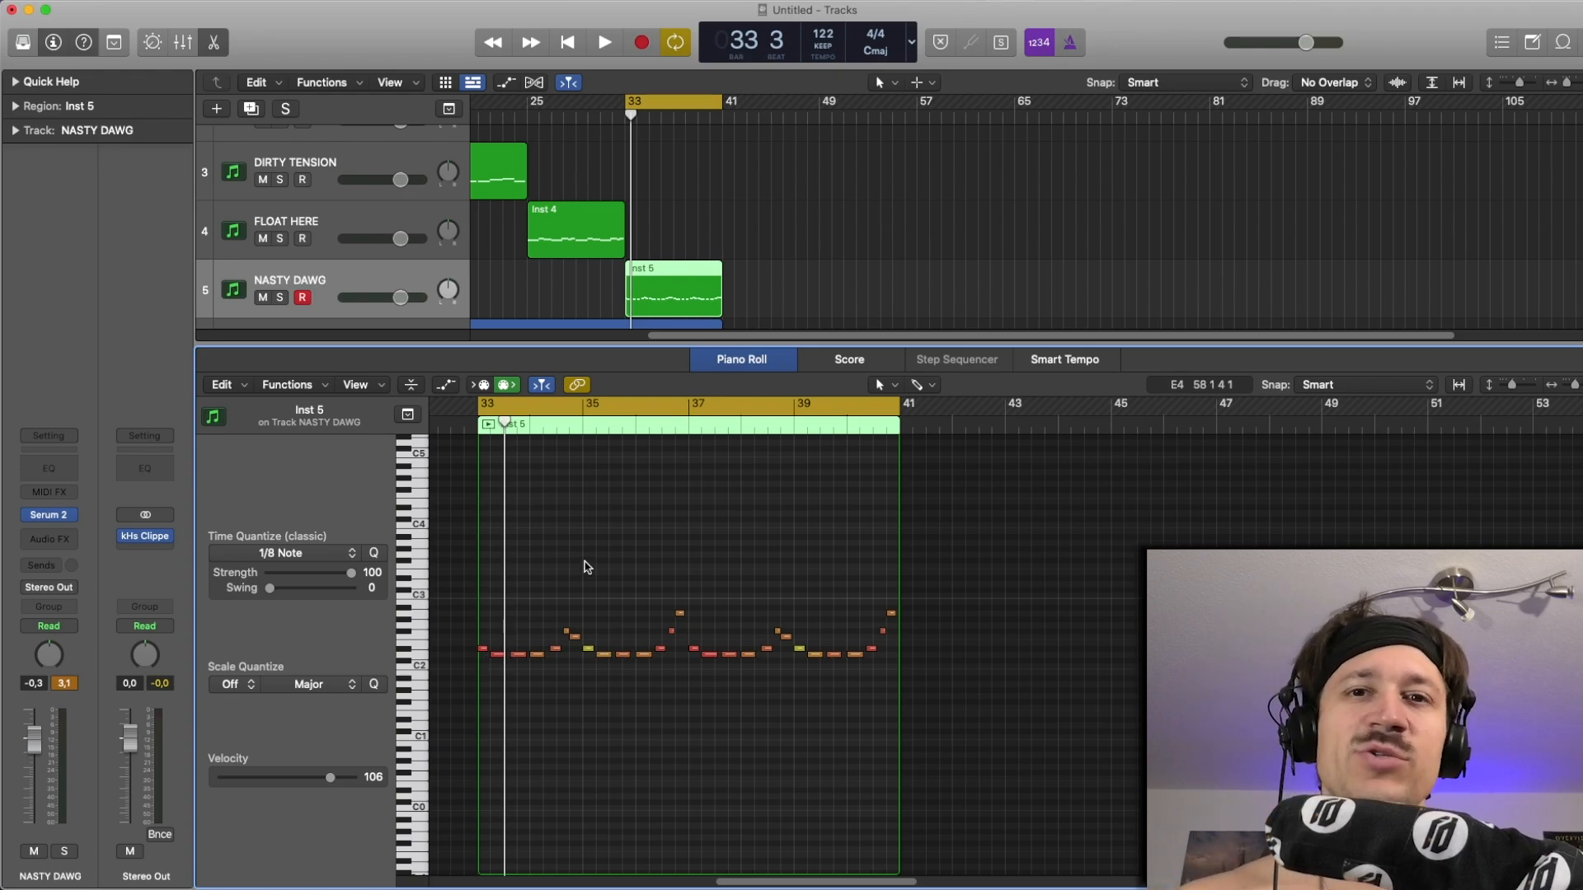
pyautogui.press('space')
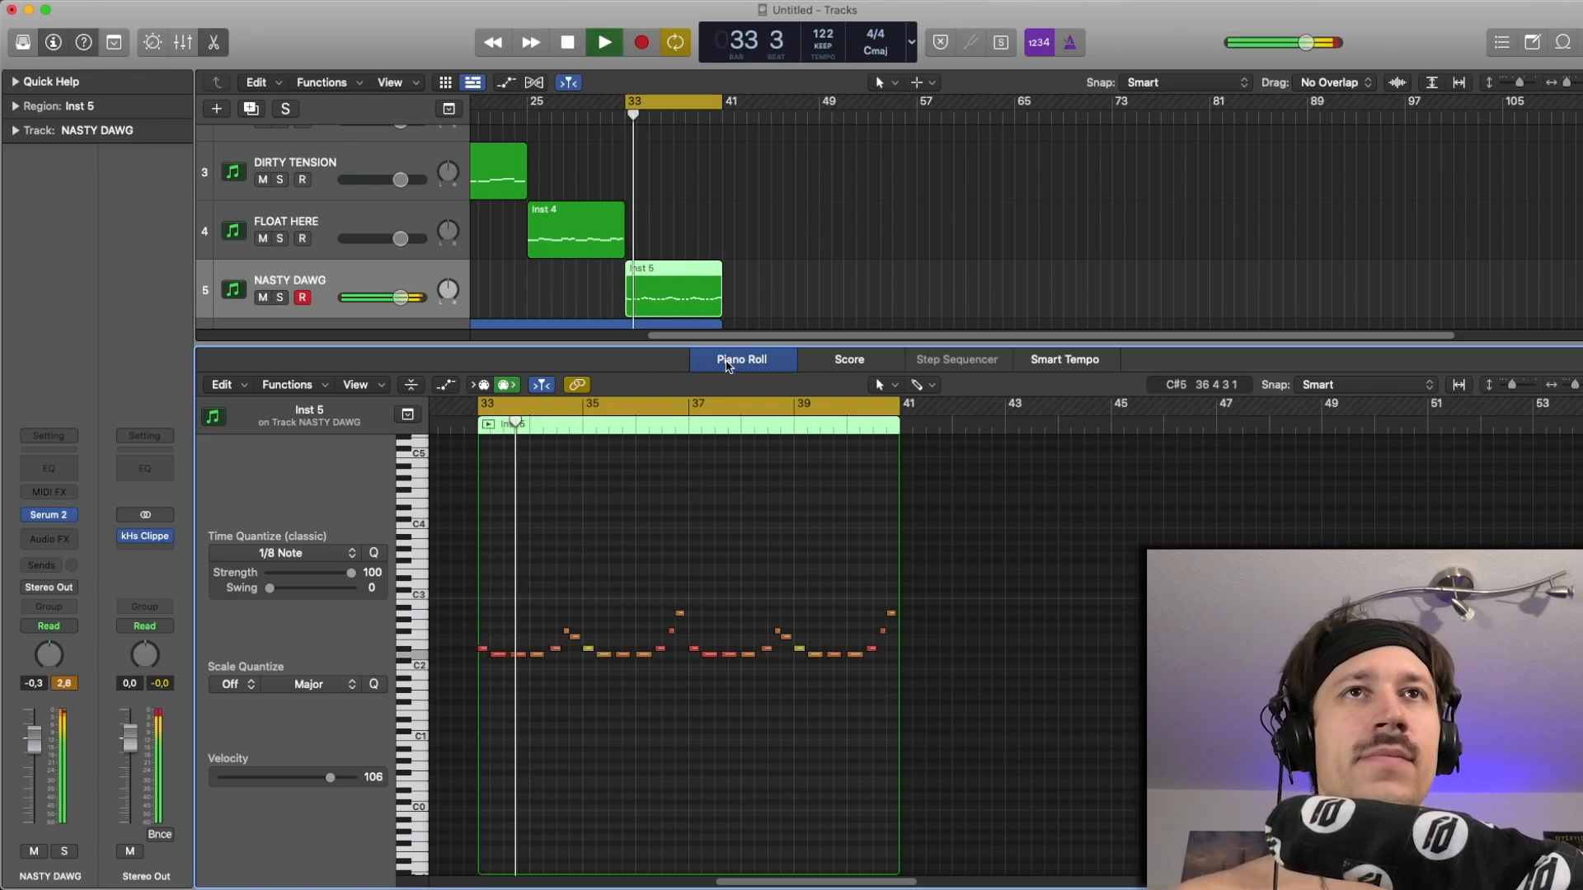
pyautogui.press('e')
pyautogui.hscroll(-3, 717, 301)
pyautogui.hscroll(-2, 724, 300)
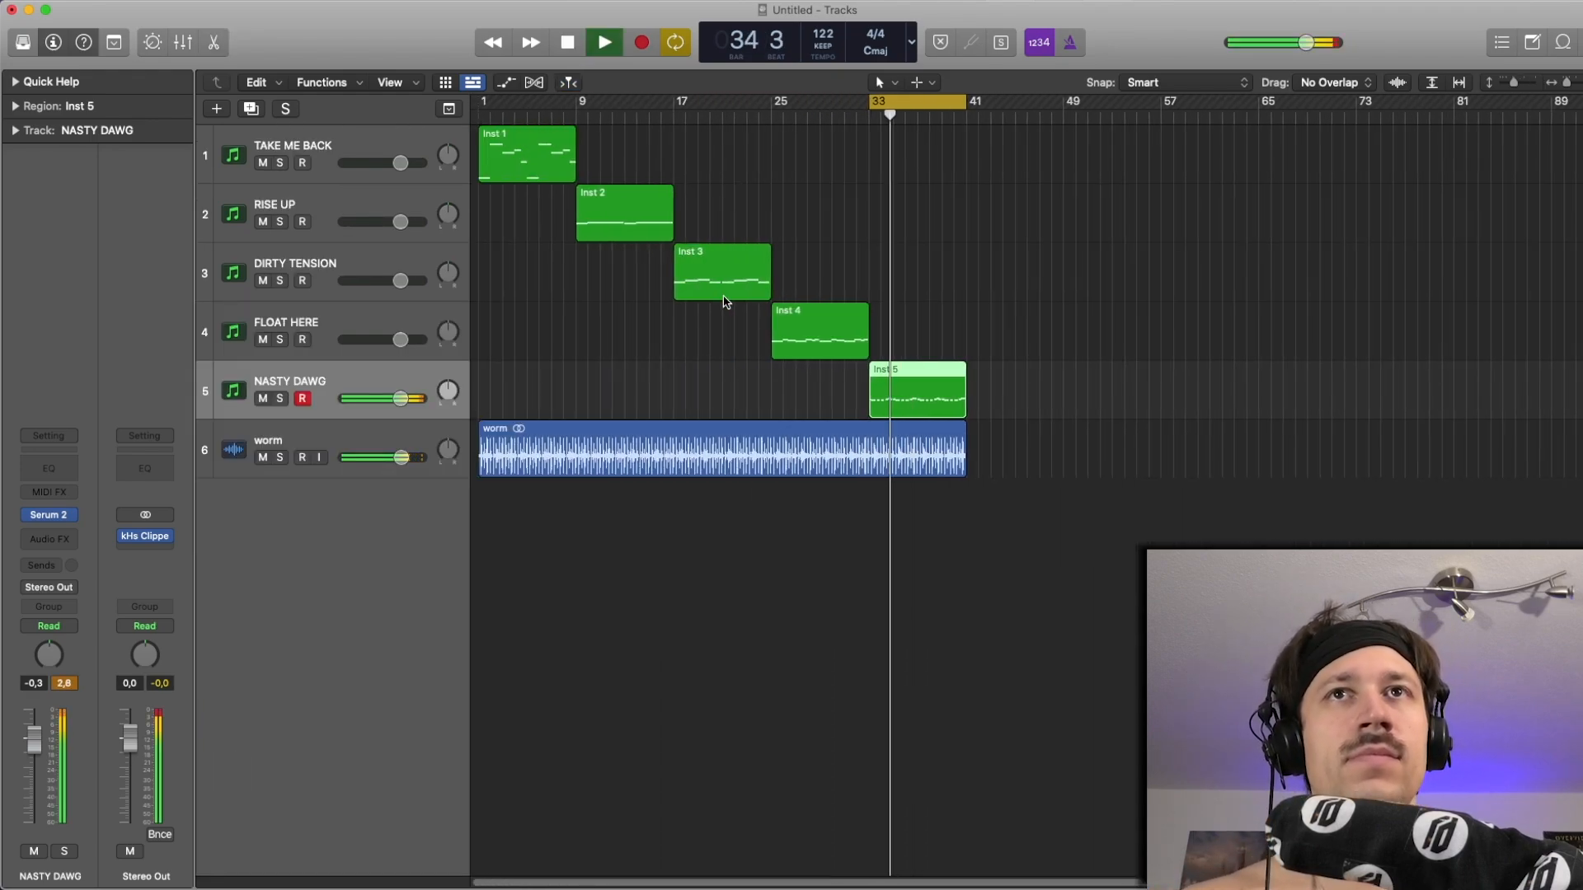
# Extend the cycle range from bar 1 to the end of bar 40 and play the whole arrangement before stopping.
pyautogui.click(750, 202)
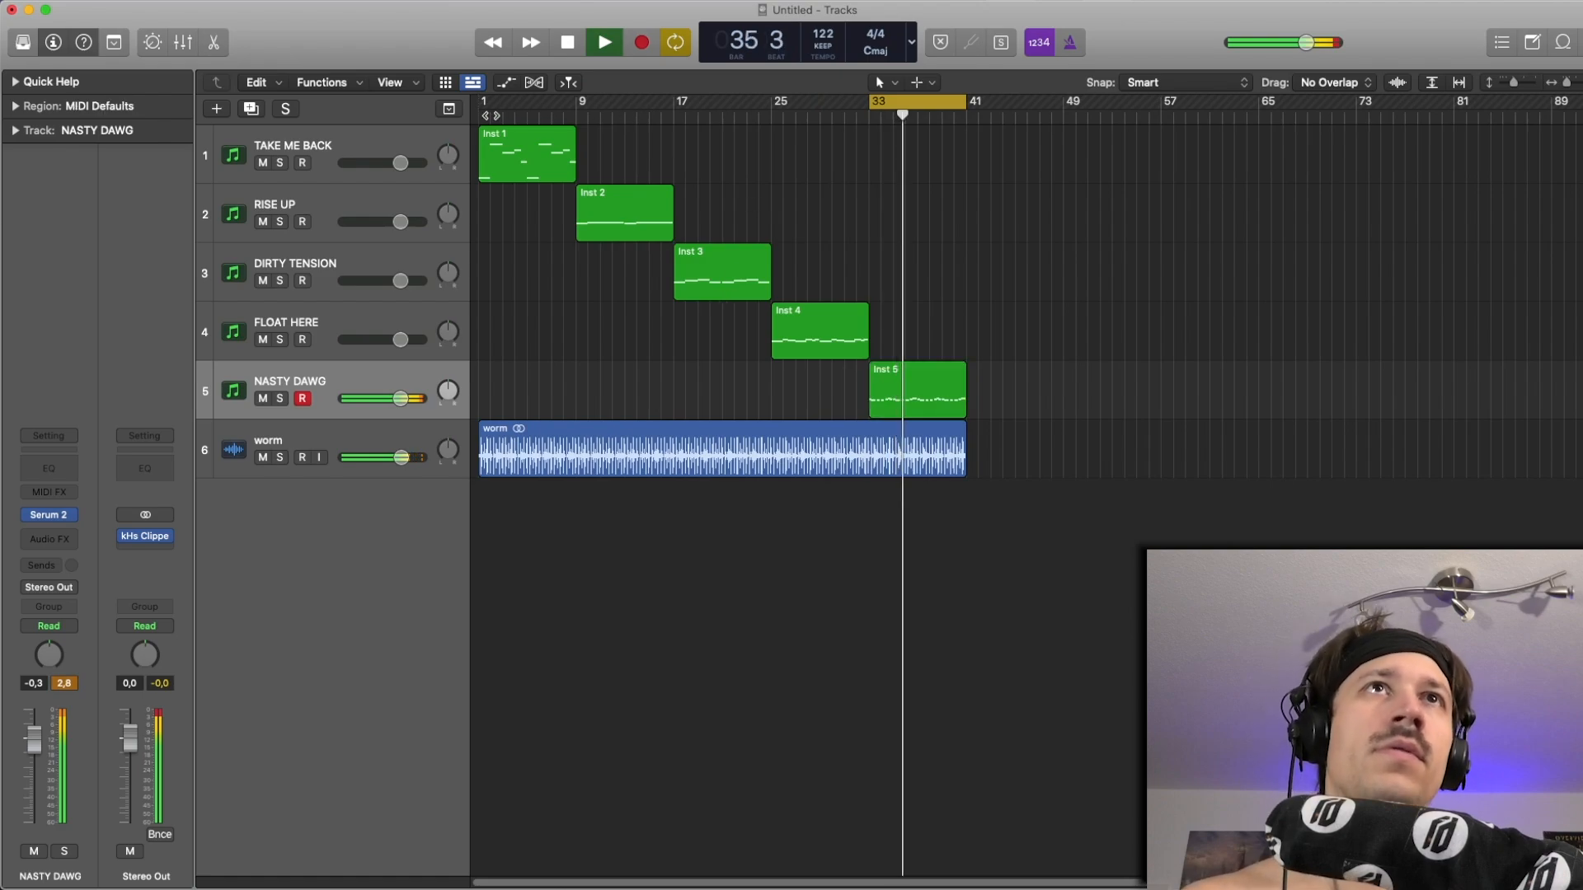
pyautogui.moveTo(485, 110); pyautogui.dragTo(967, 169)
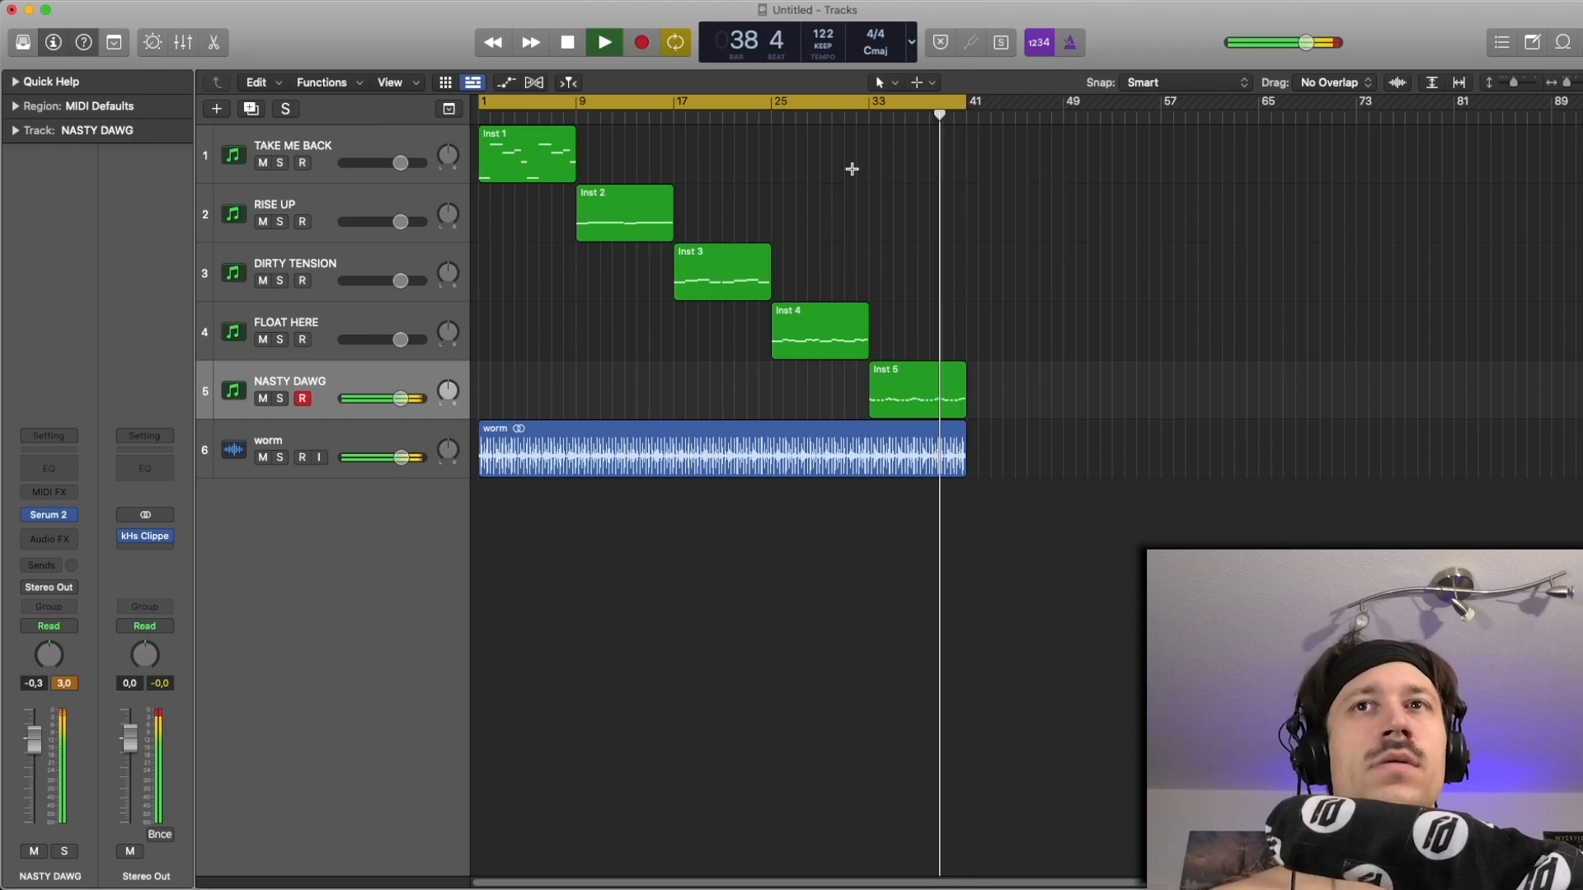
pyautogui.press('super+Up')
pyautogui.press('super+Up')
pyautogui.press('super+Left')
pyautogui.press('super+Down')
pyautogui.press('super+Up')
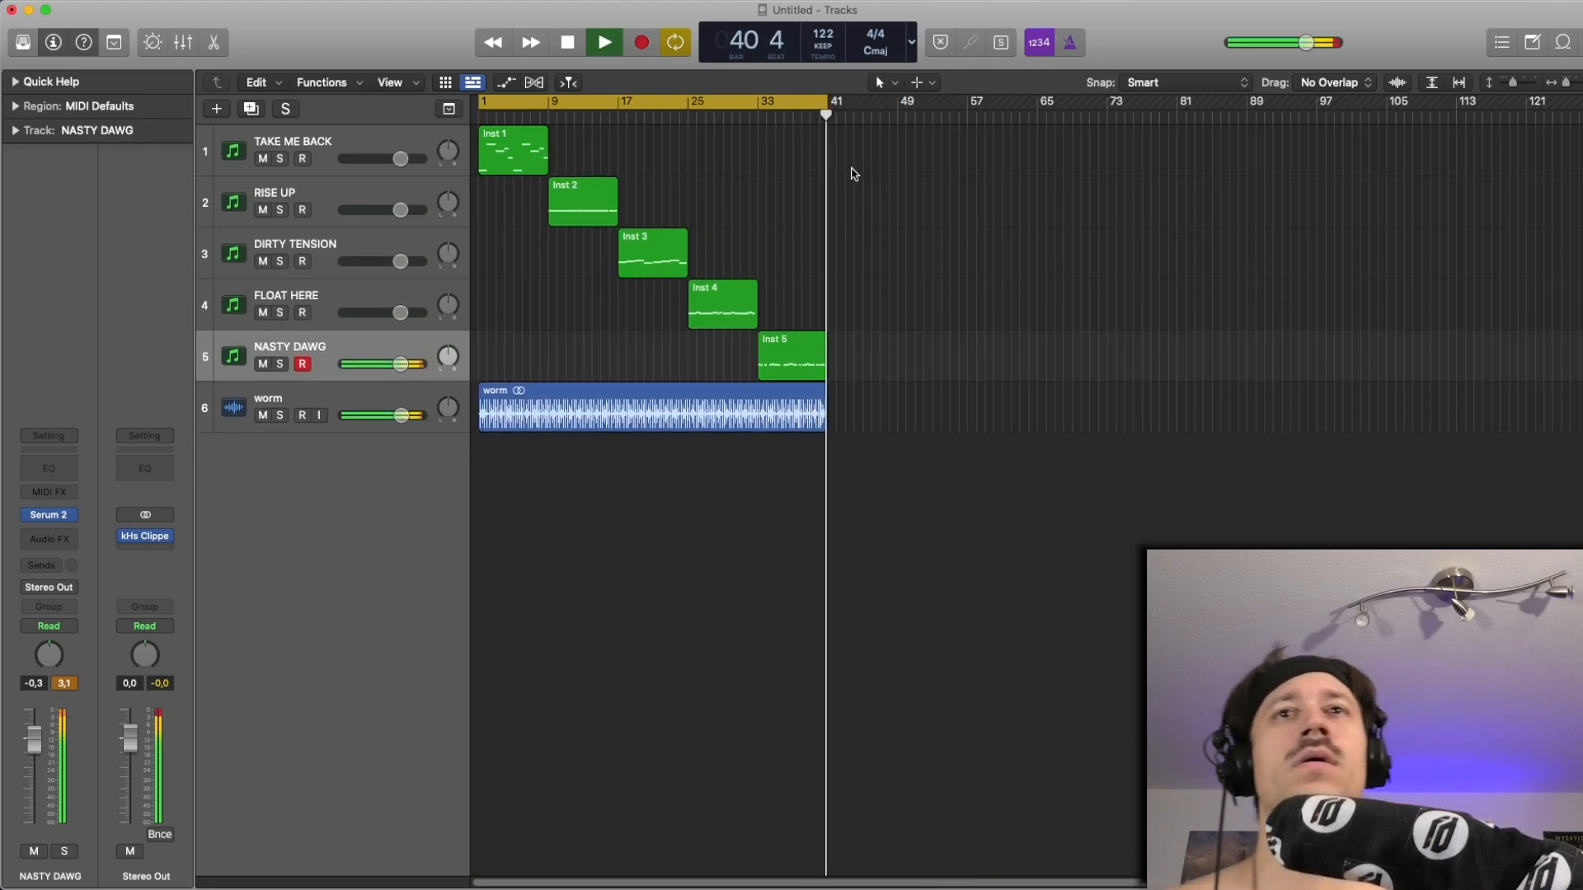
pyautogui.press('space')
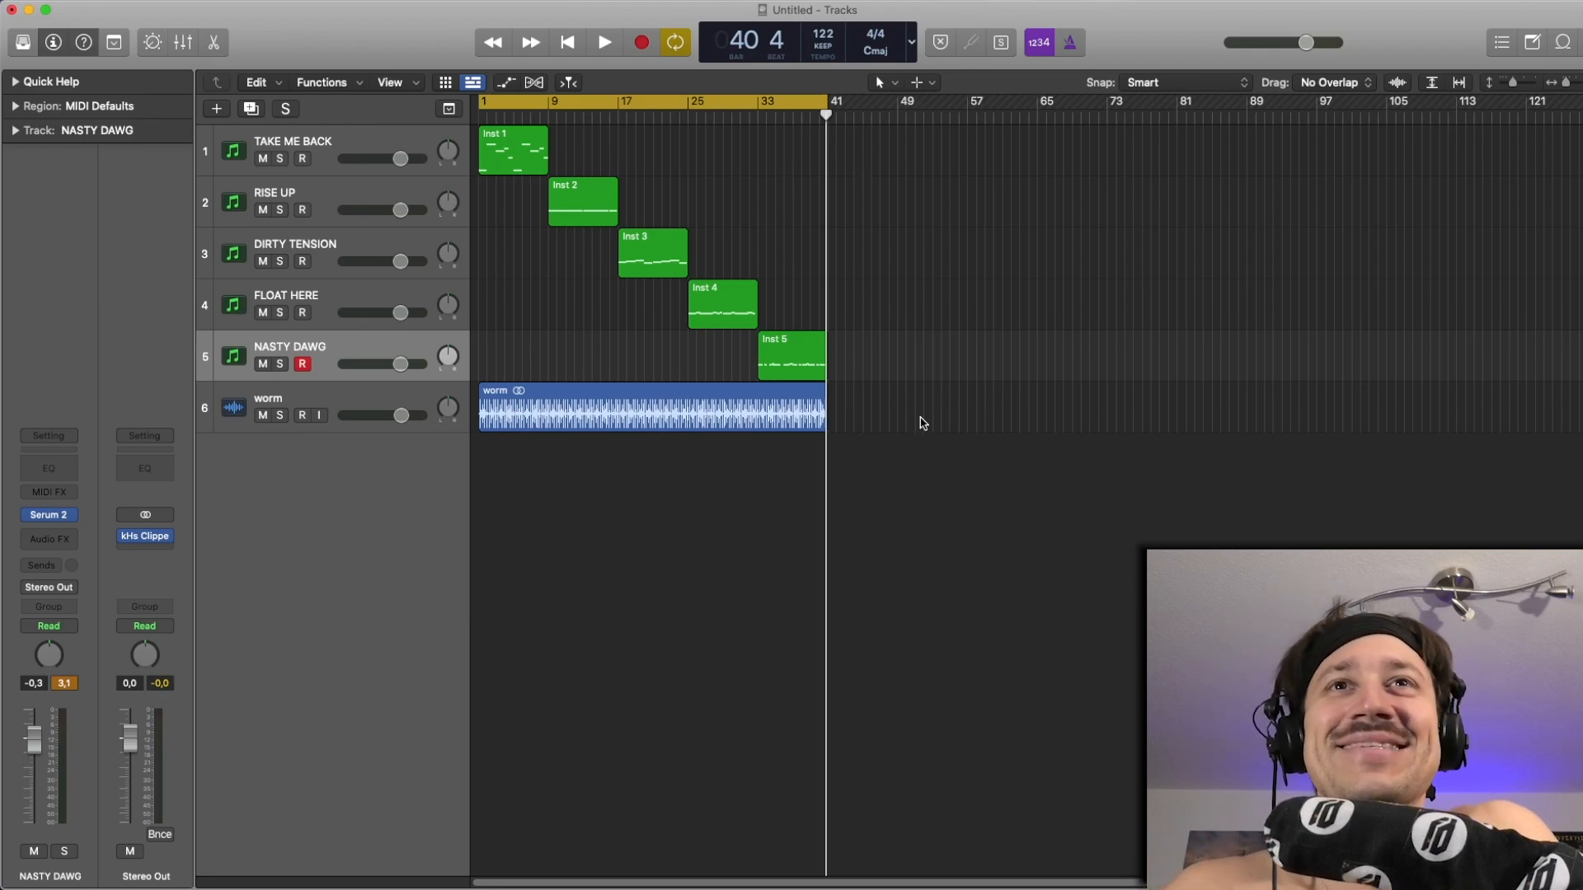
pyautogui.moveTo(920, 414); pyautogui.dragTo(467, 132)
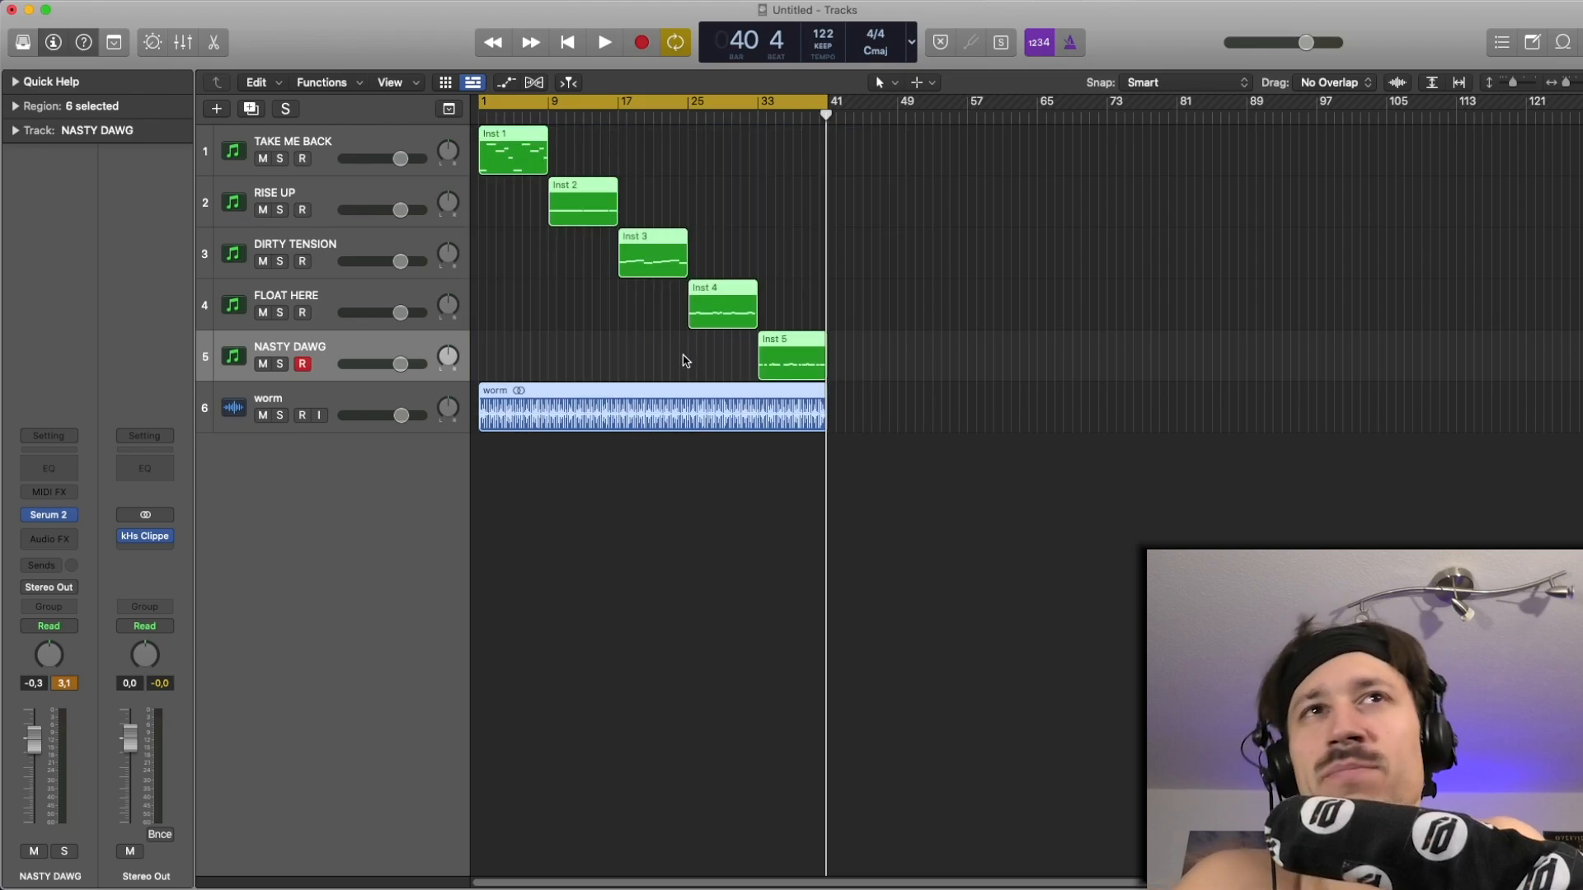
pyautogui.click(682, 360)
pyautogui.moveTo(872, 433); pyautogui.dragTo(499, 146)
pyautogui.moveTo(858, 413); pyautogui.dragTo(492, 161)
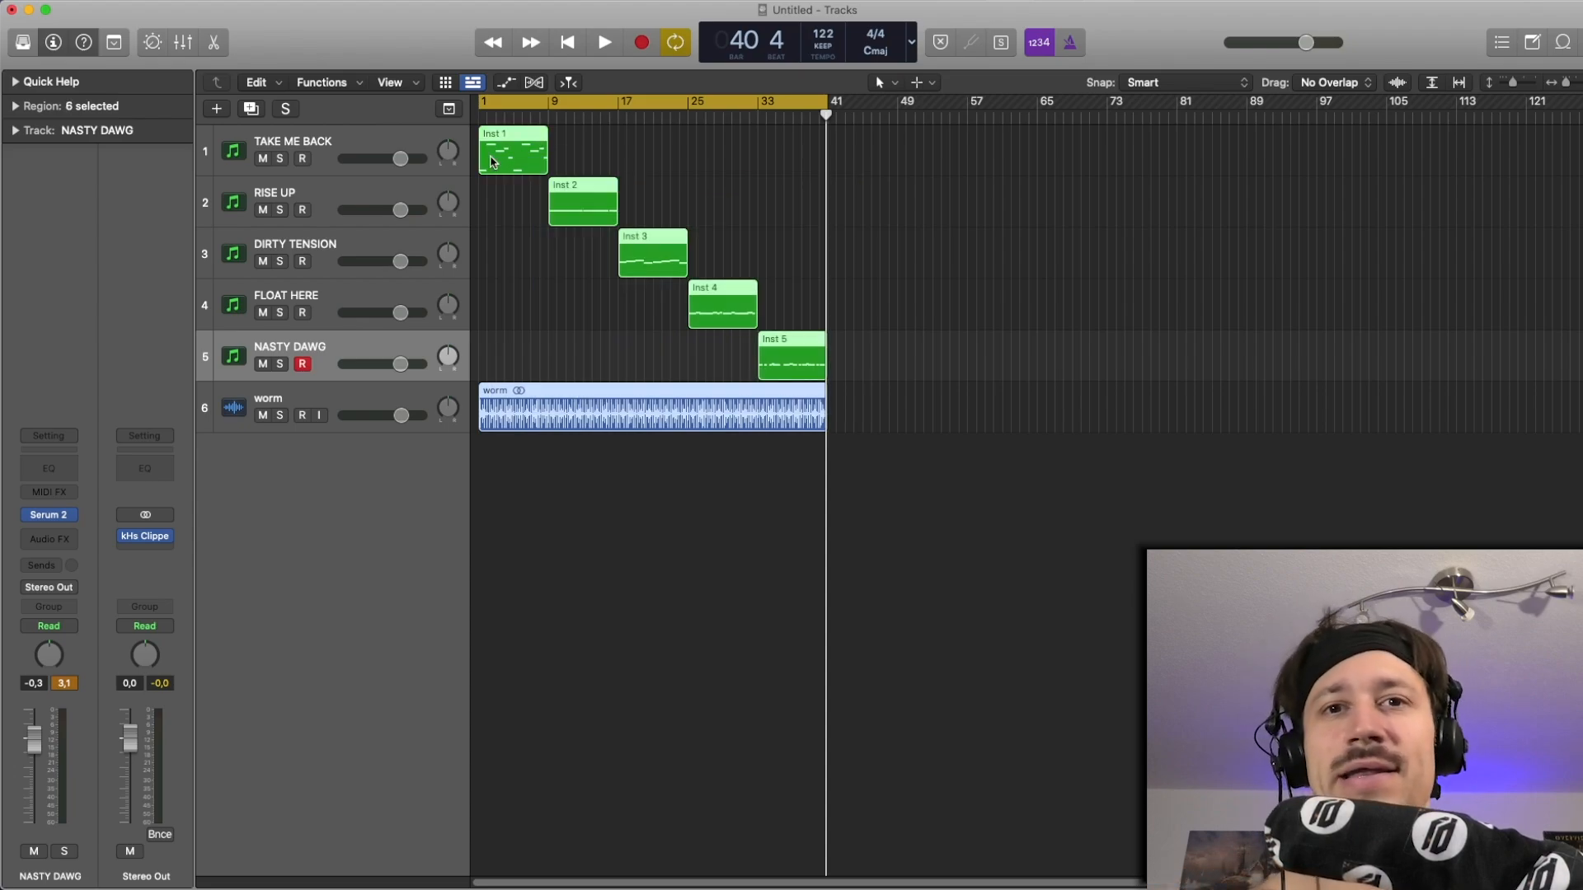
pyautogui.moveTo(780, 460); pyautogui.dragTo(487, 165)
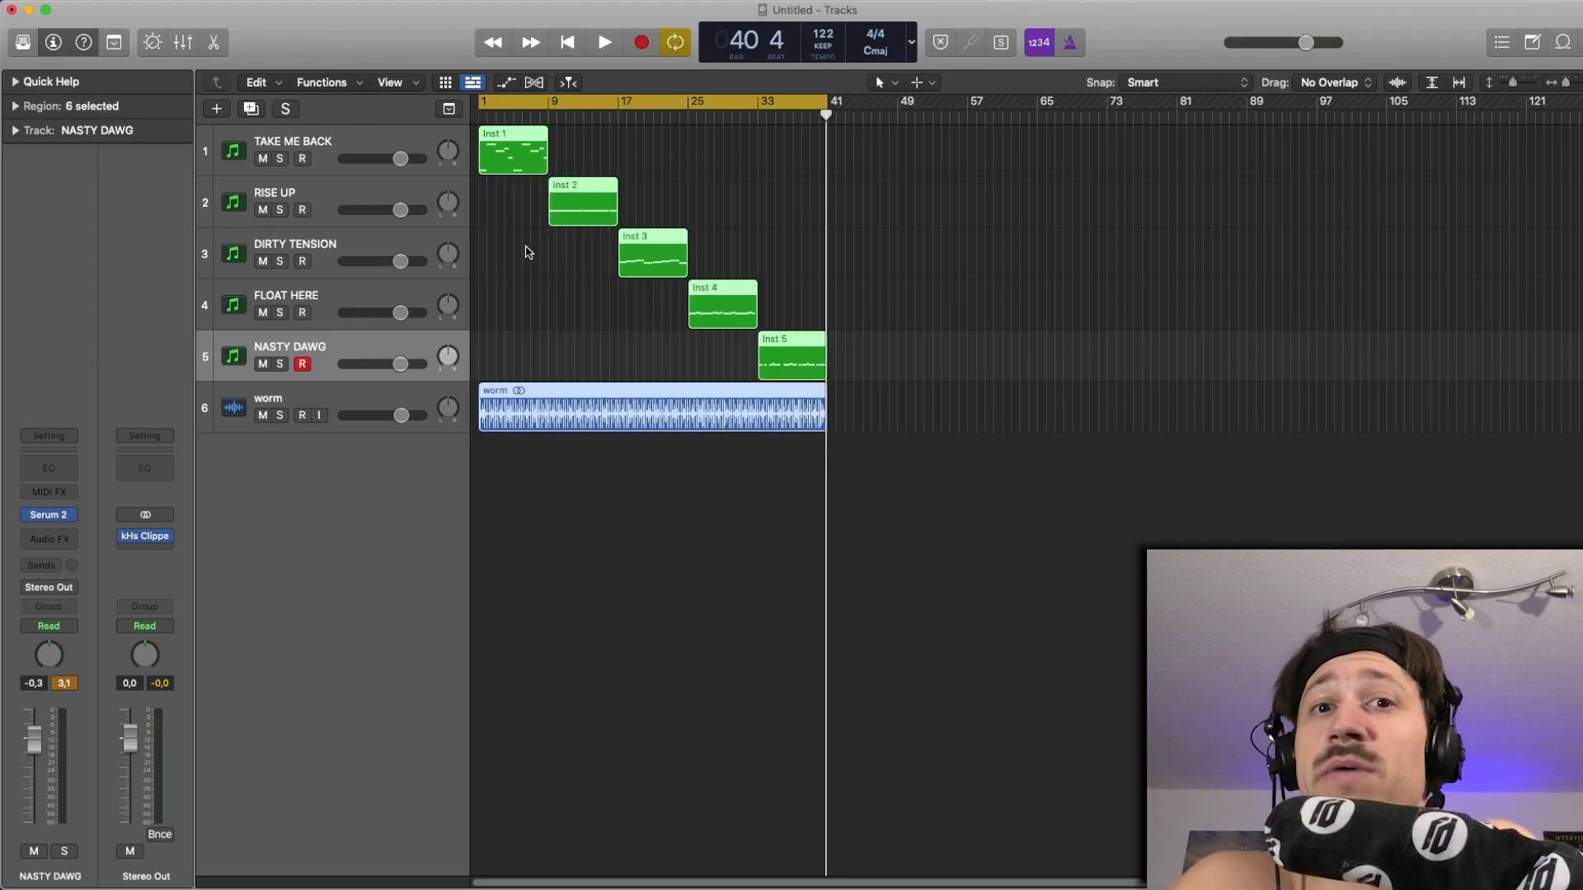
pyautogui.moveTo(788, 468); pyautogui.dragTo(527, 165)
pyautogui.click(682, 186)
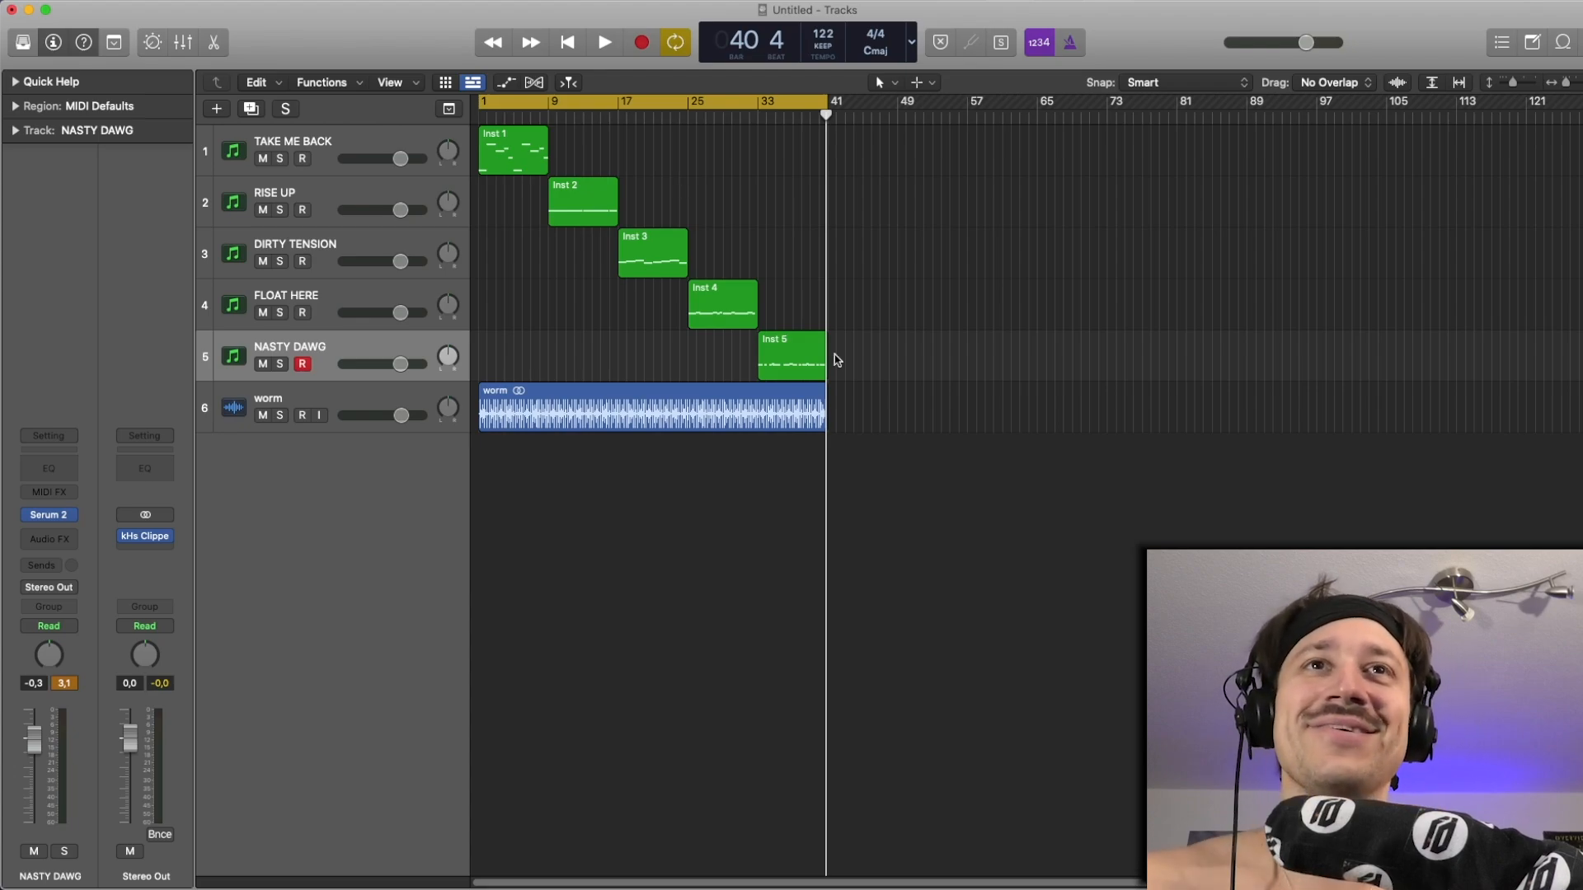
pyautogui.moveTo(915, 472); pyautogui.dragTo(495, 161)
pyautogui.click(691, 181)
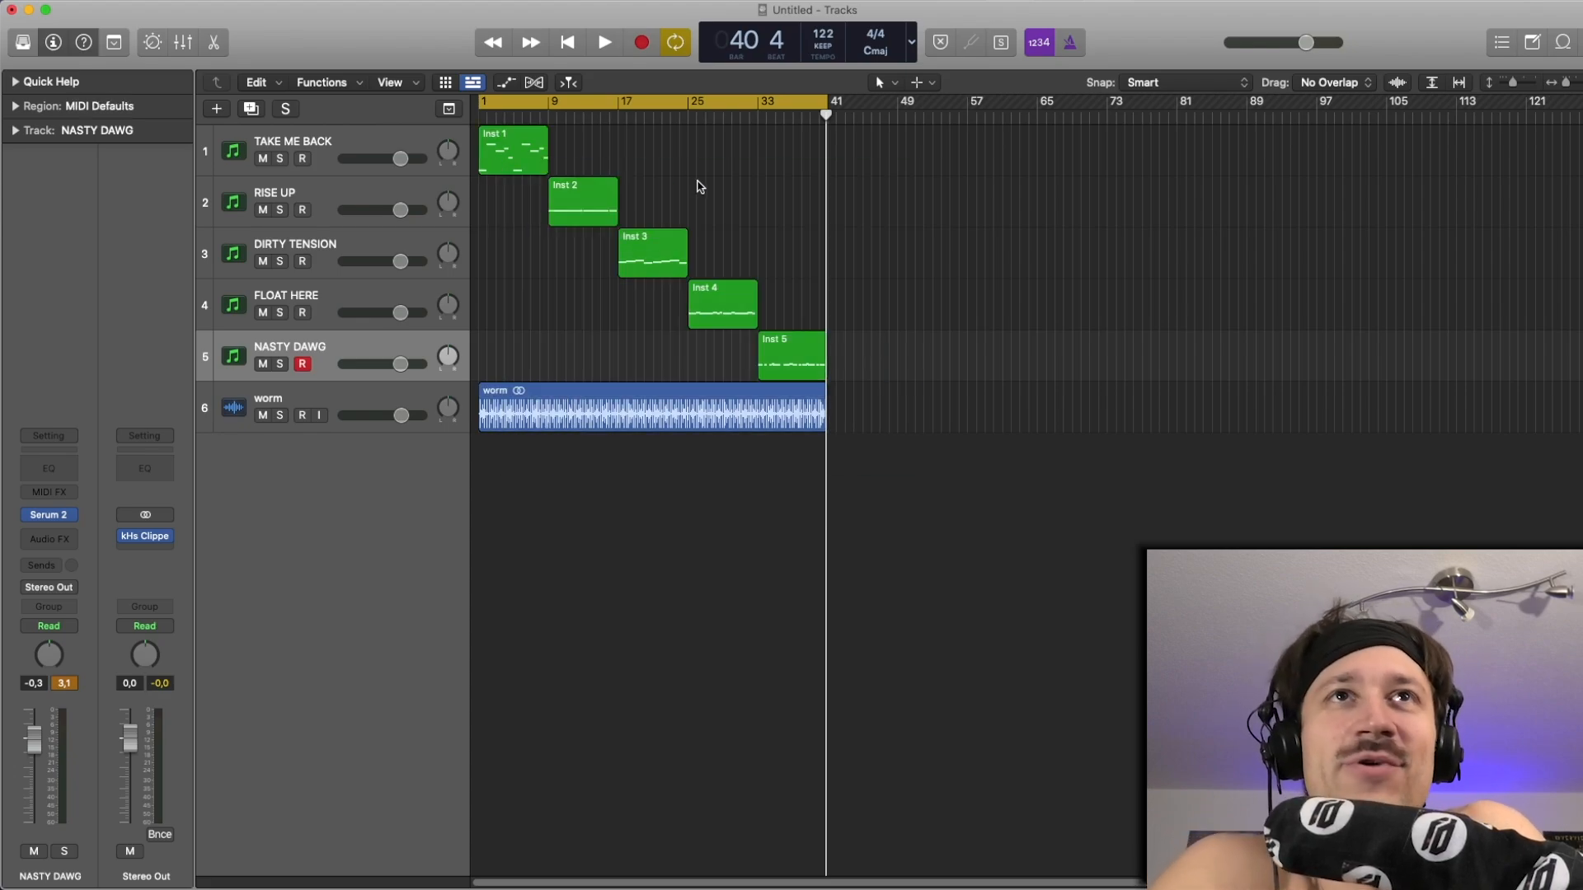
pyautogui.moveTo(921, 418); pyautogui.dragTo(445, 106)
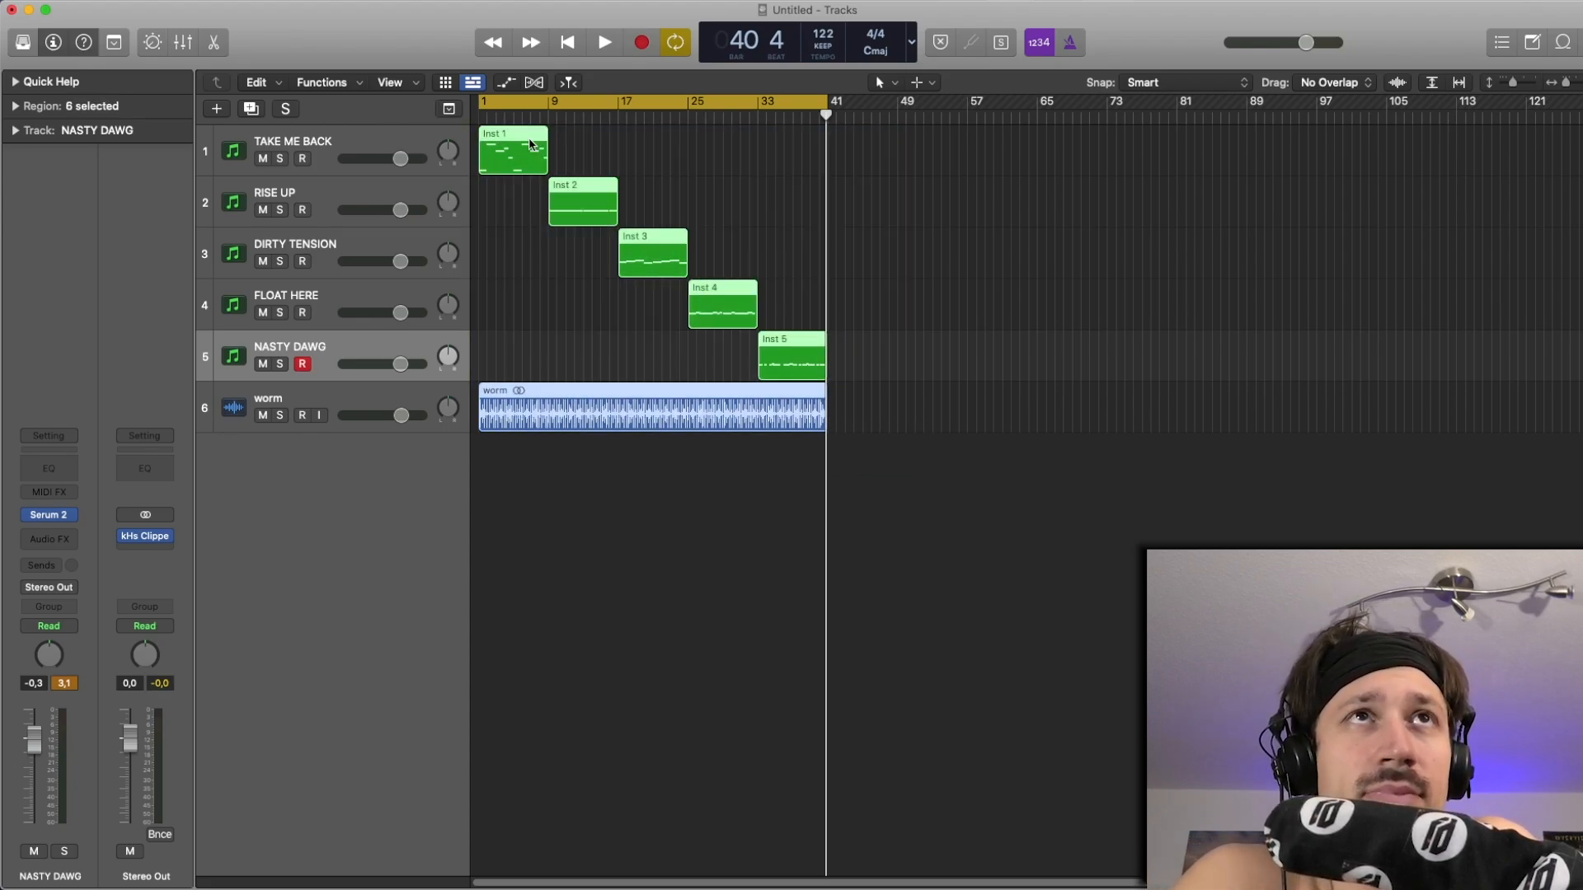
pyautogui.click(626, 169)
pyautogui.moveTo(905, 426); pyautogui.dragTo(486, 148)
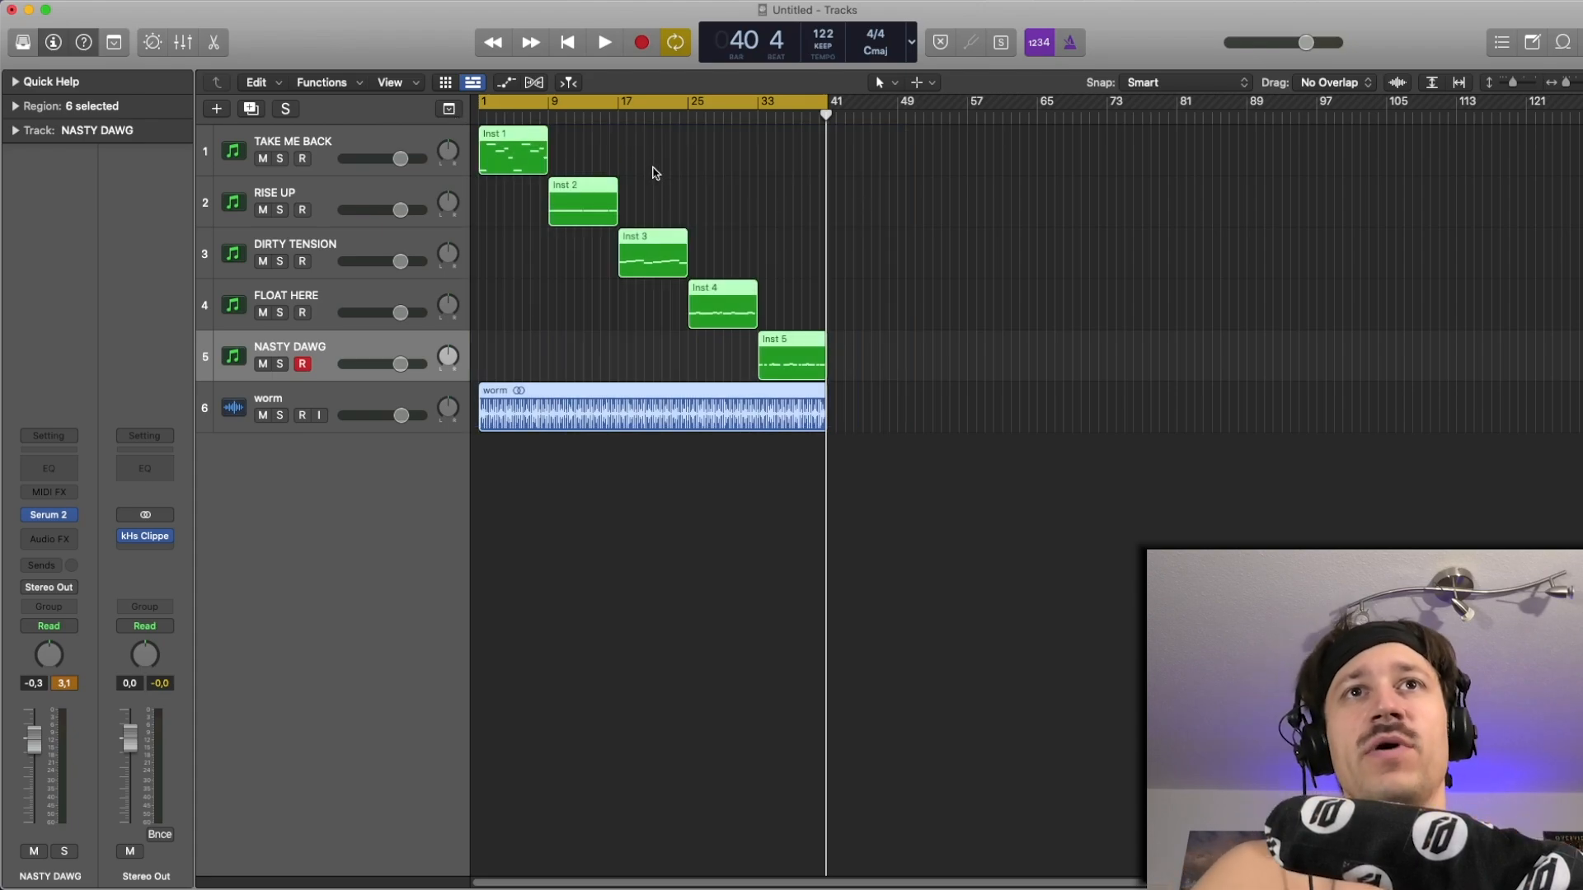
pyautogui.moveTo(847, 344); pyautogui.dragTo(472, 126)
pyautogui.click(844, 204)
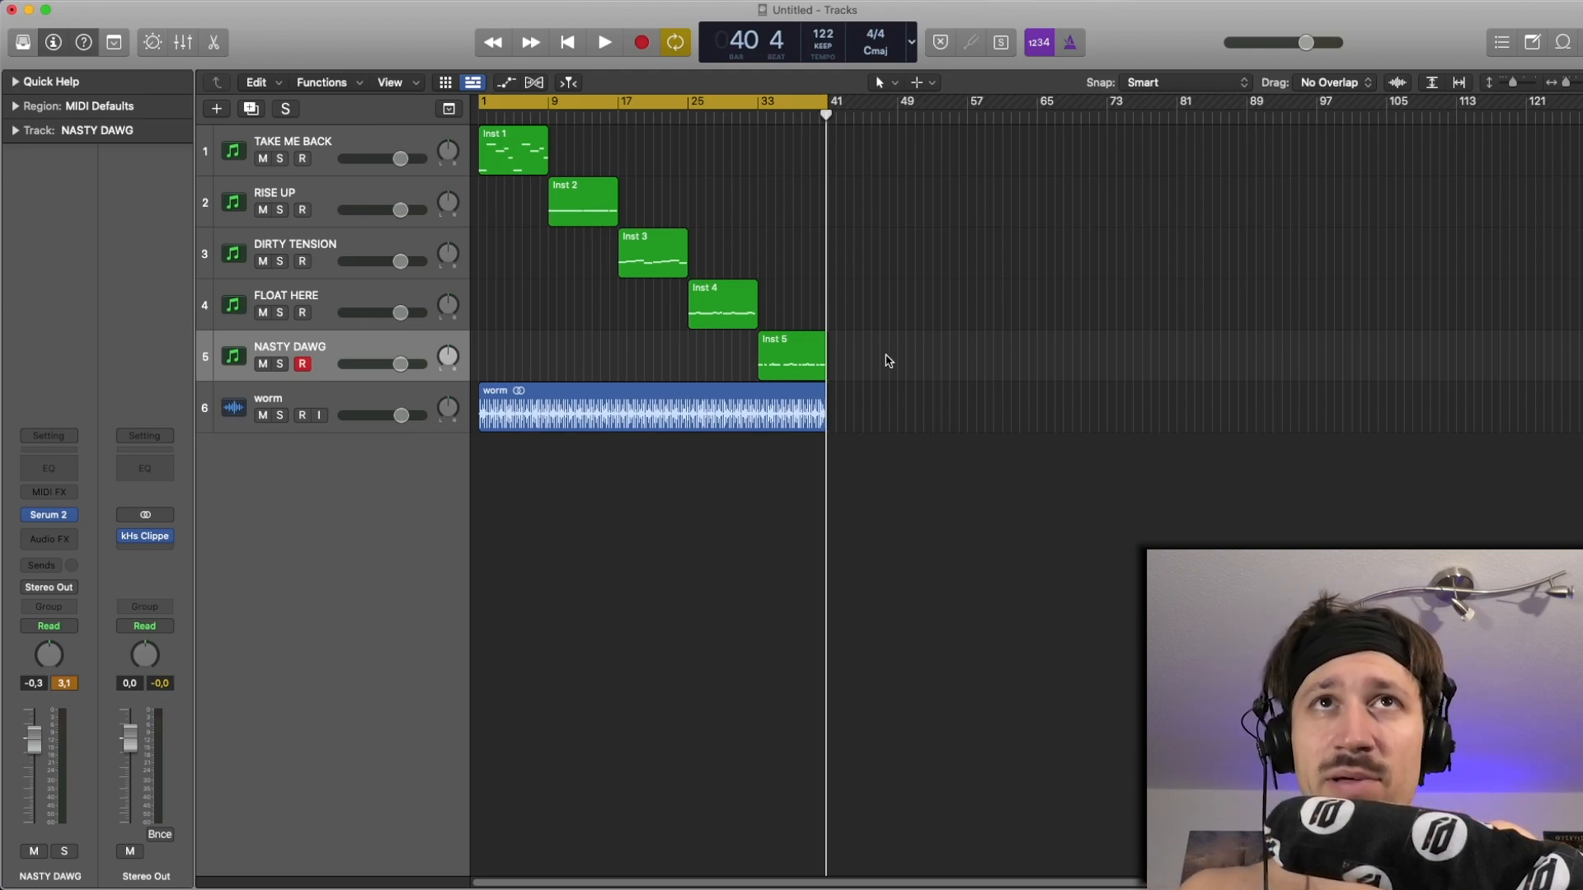
pyautogui.moveTo(889, 361); pyautogui.dragTo(477, 125)
pyautogui.moveTo(899, 367); pyautogui.dragTo(493, 153)
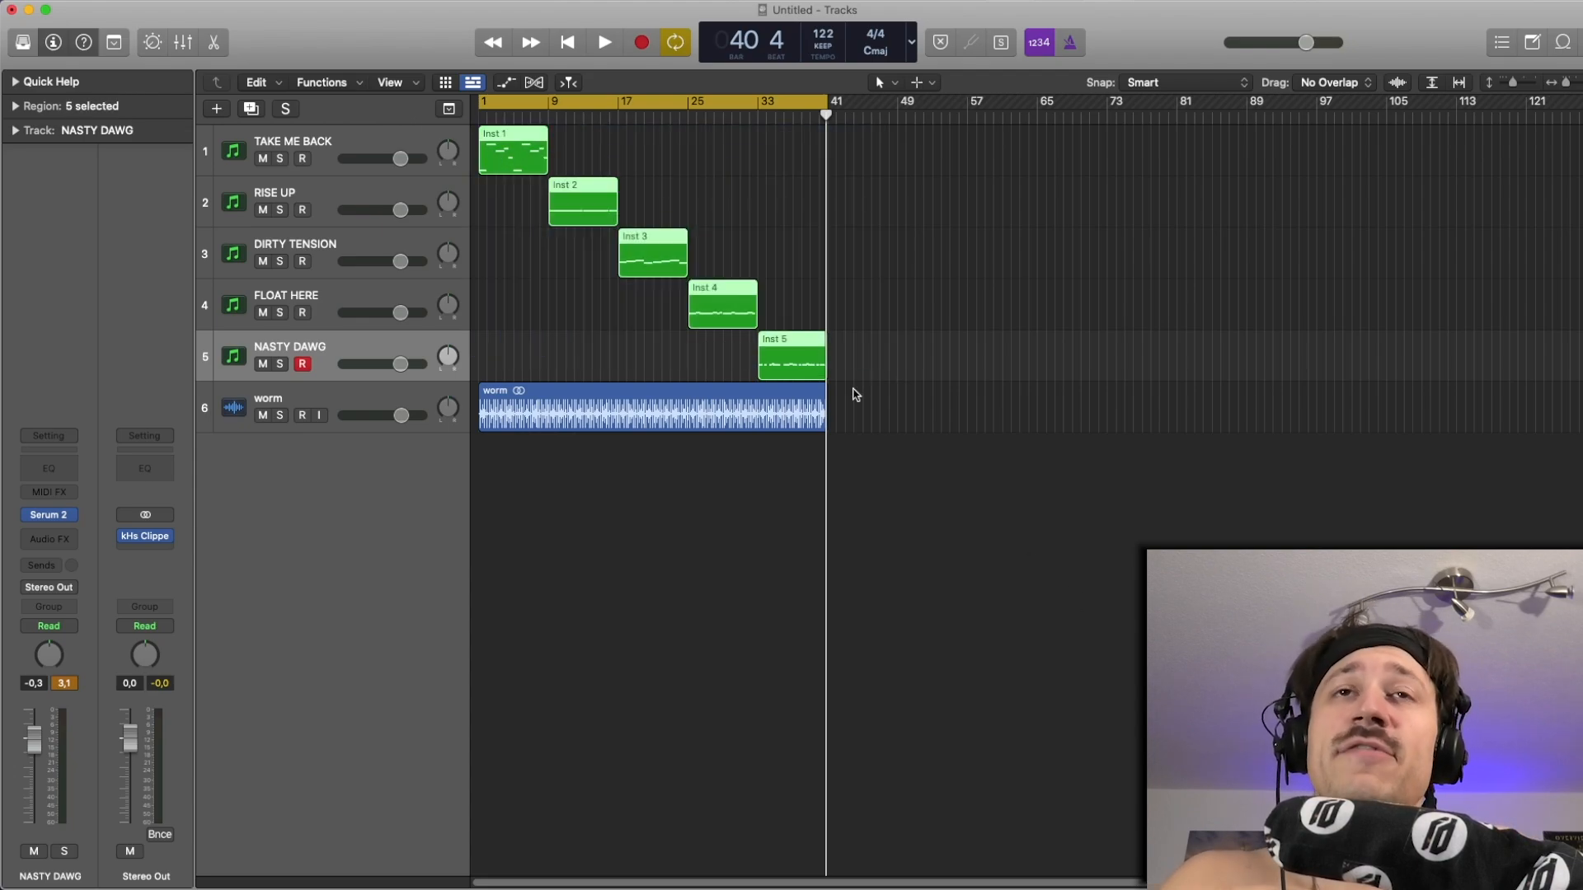
pyautogui.moveTo(899, 432); pyautogui.dragTo(422, 113)
pyautogui.moveTo(815, 512); pyautogui.dragTo(406, 73)
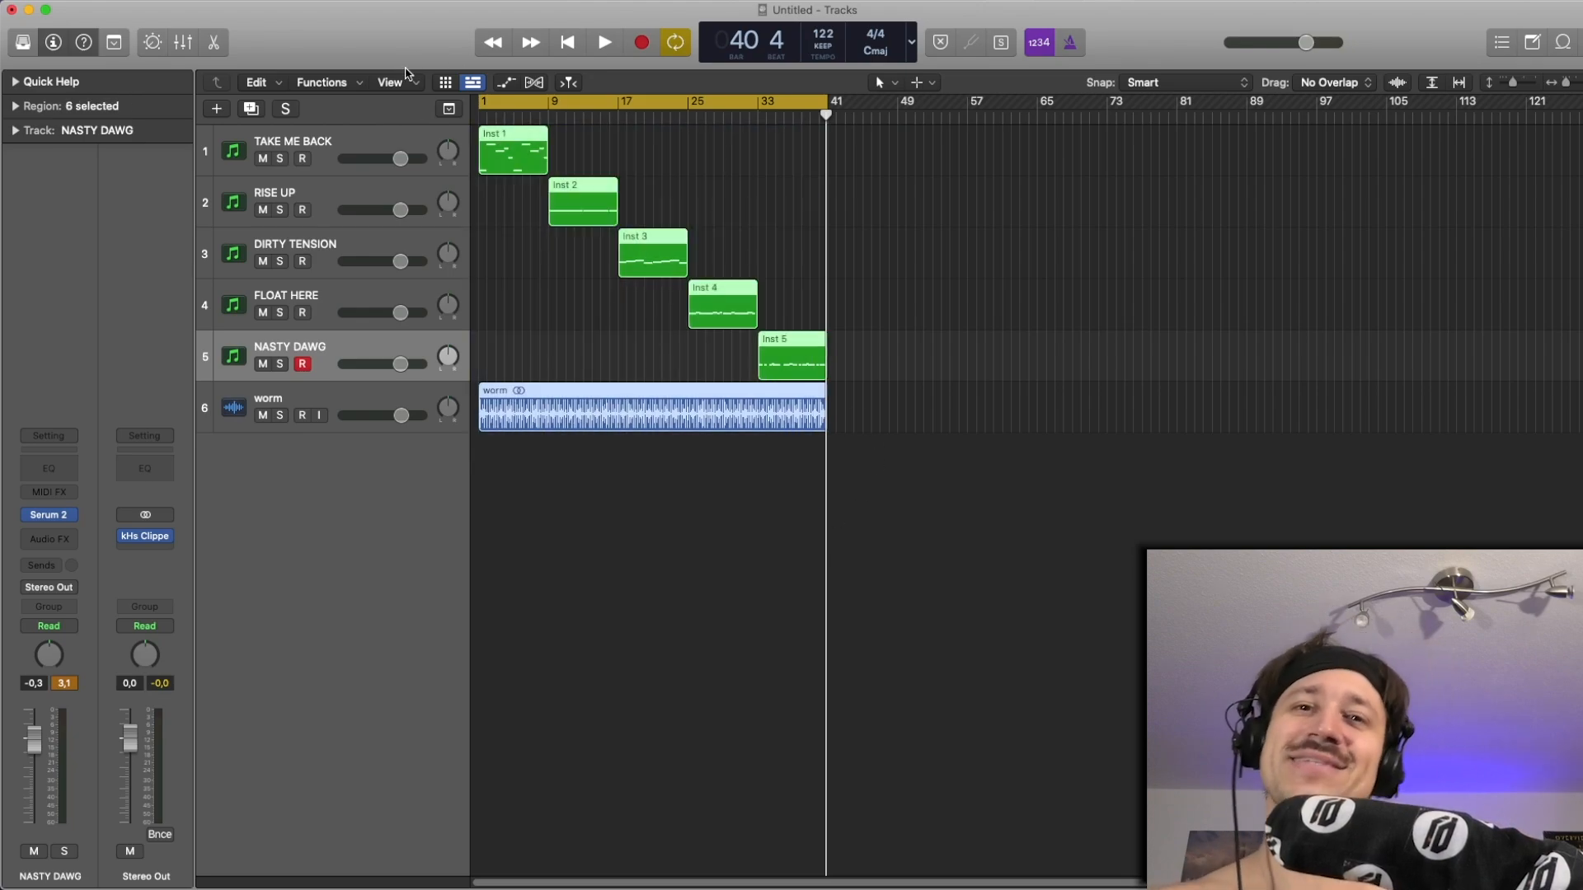